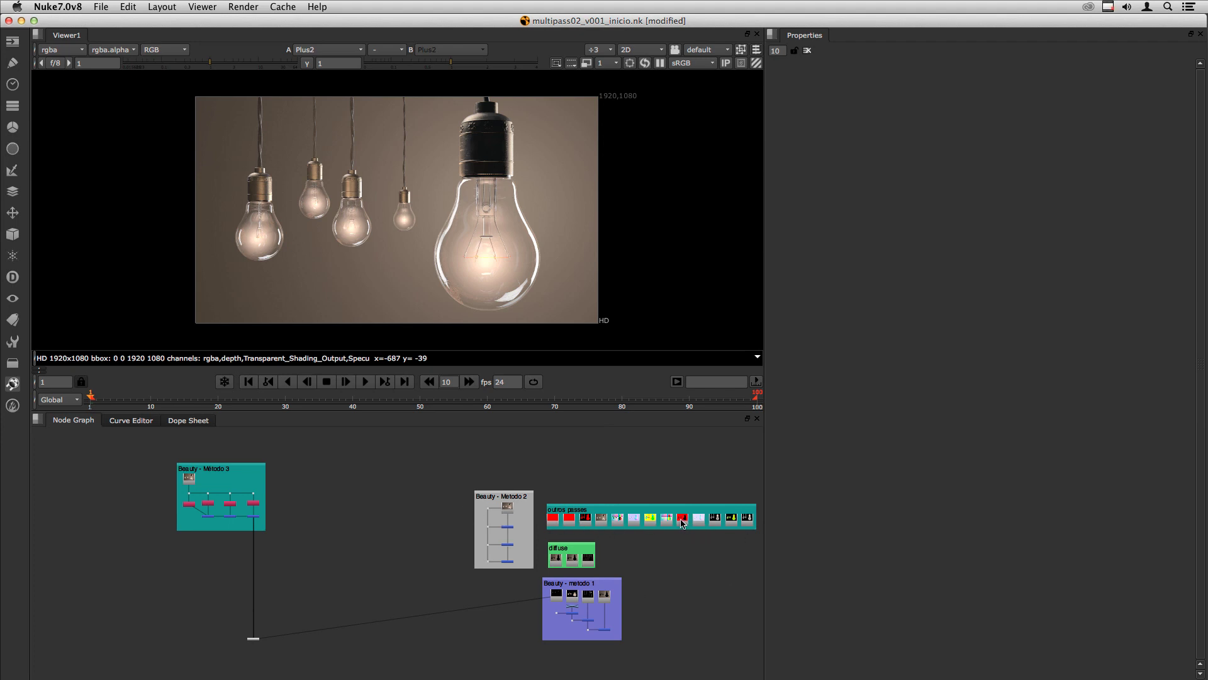
# Display the red matte pass from the outros passes group, showing only its red channel
pyautogui.click(682, 522)
pyautogui.press('1')
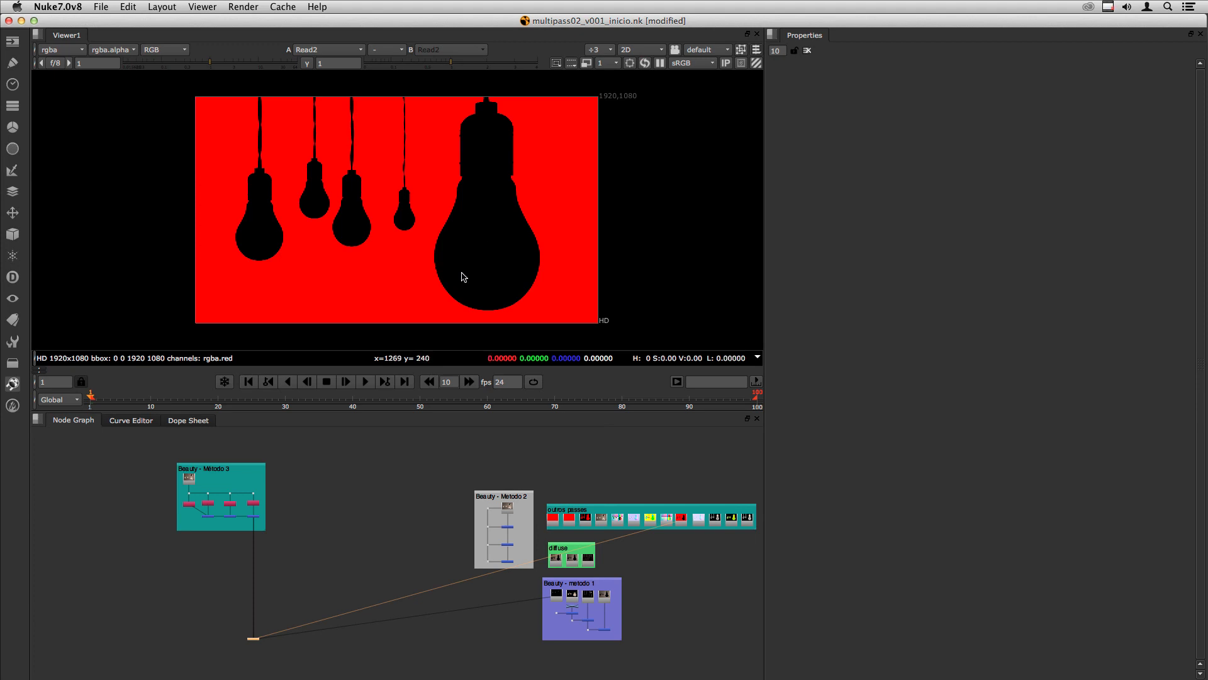
pyautogui.press('r')
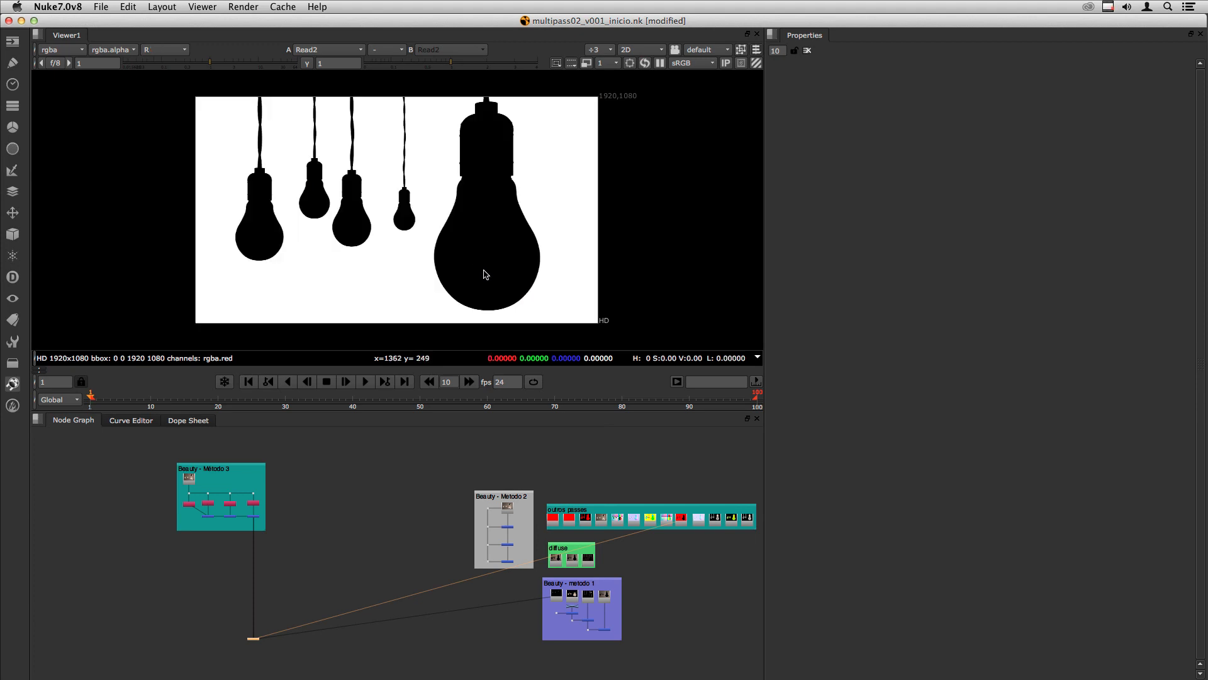
pyautogui.click(309, 535)
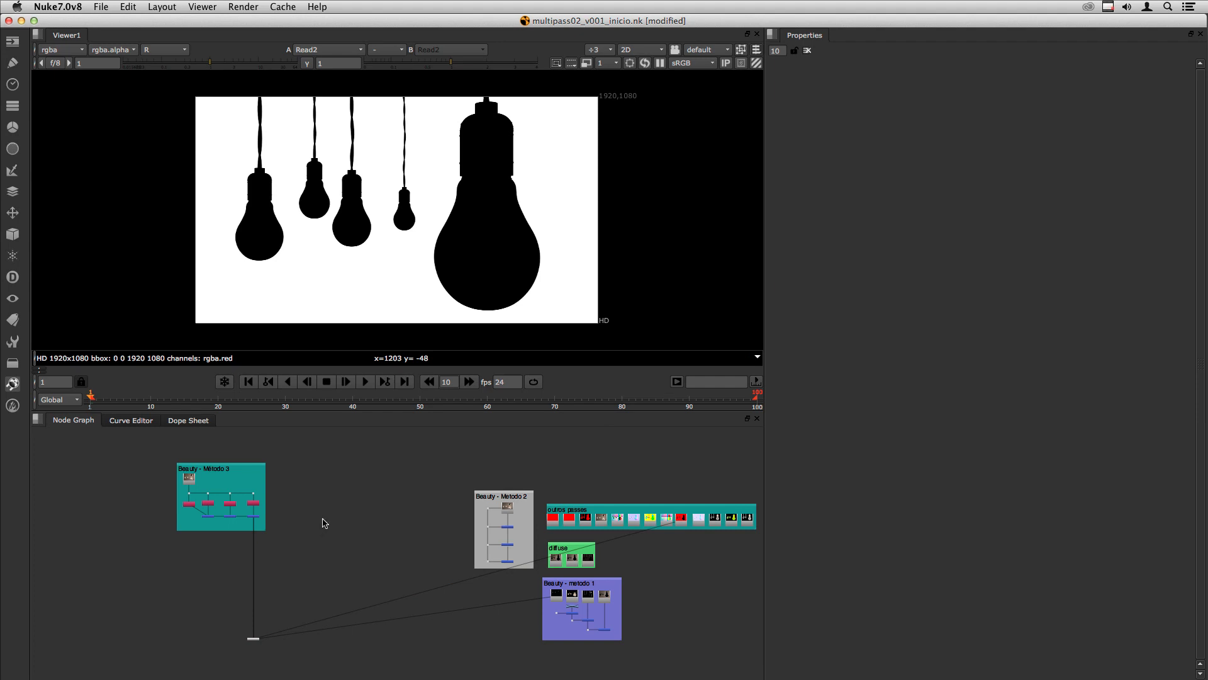
# Display the Read22 beauty render from the Beauty - Método 3 group in full RGB
pyautogui.click(188, 478)
pyautogui.press('1')
pyautogui.press('r')
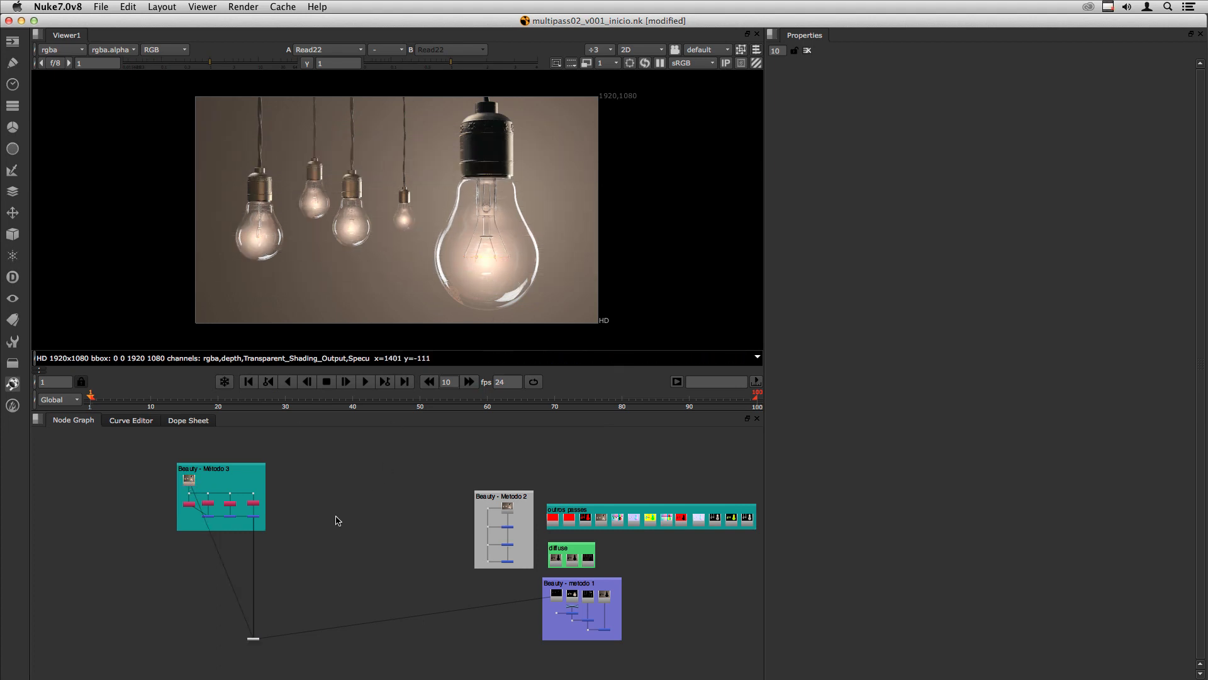
# Import background.exr and lights.exr from the AdditionalPasses folder as Read nodes
pyautogui.press('r')
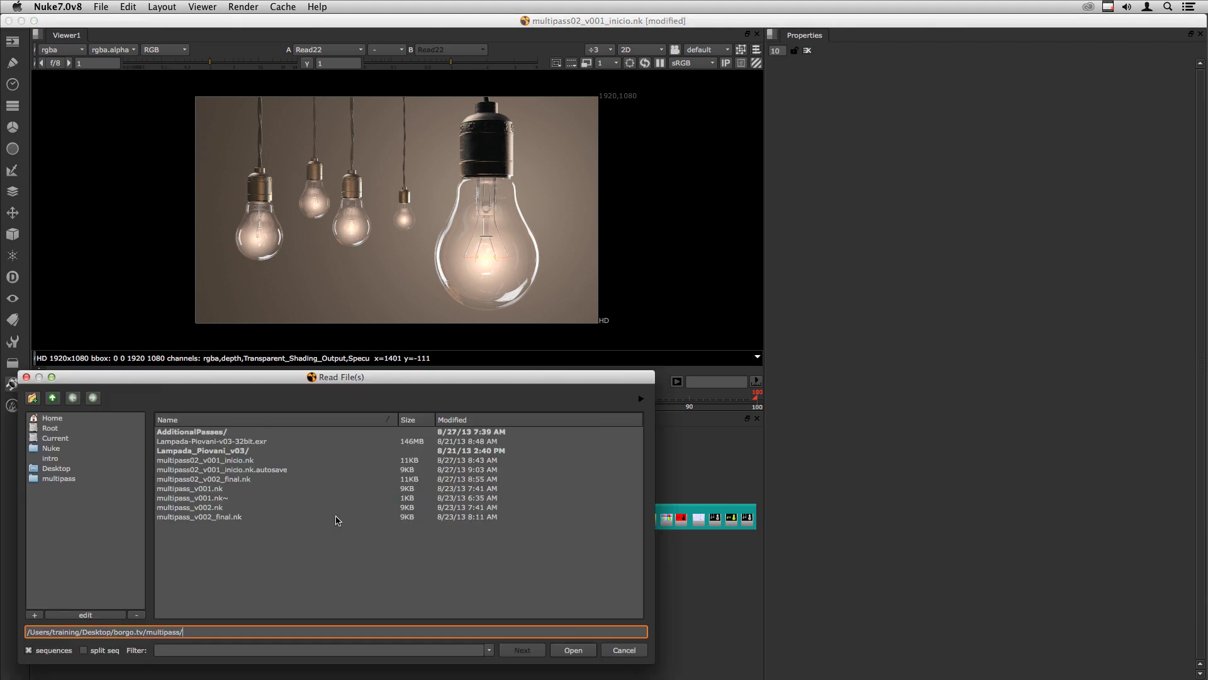
pyautogui.doubleClick(171, 433)
pyautogui.click(192, 442)
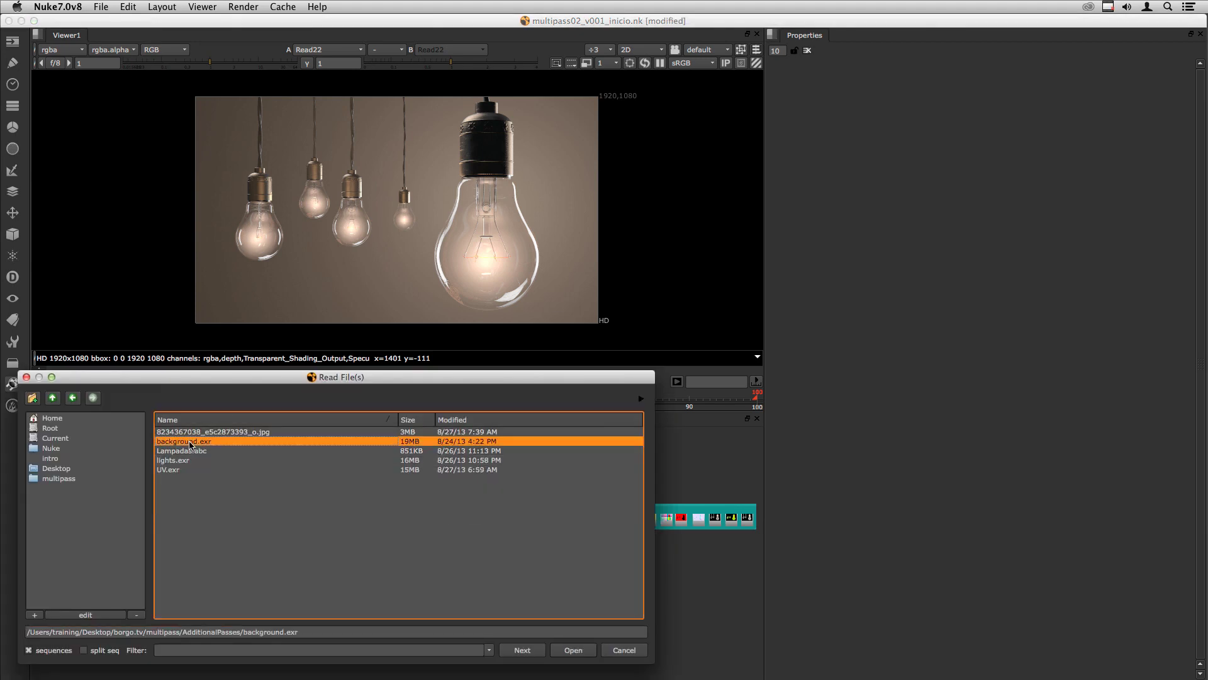
pyautogui.keyDown('super'); pyautogui.click(181, 462); pyautogui.keyUp('super')
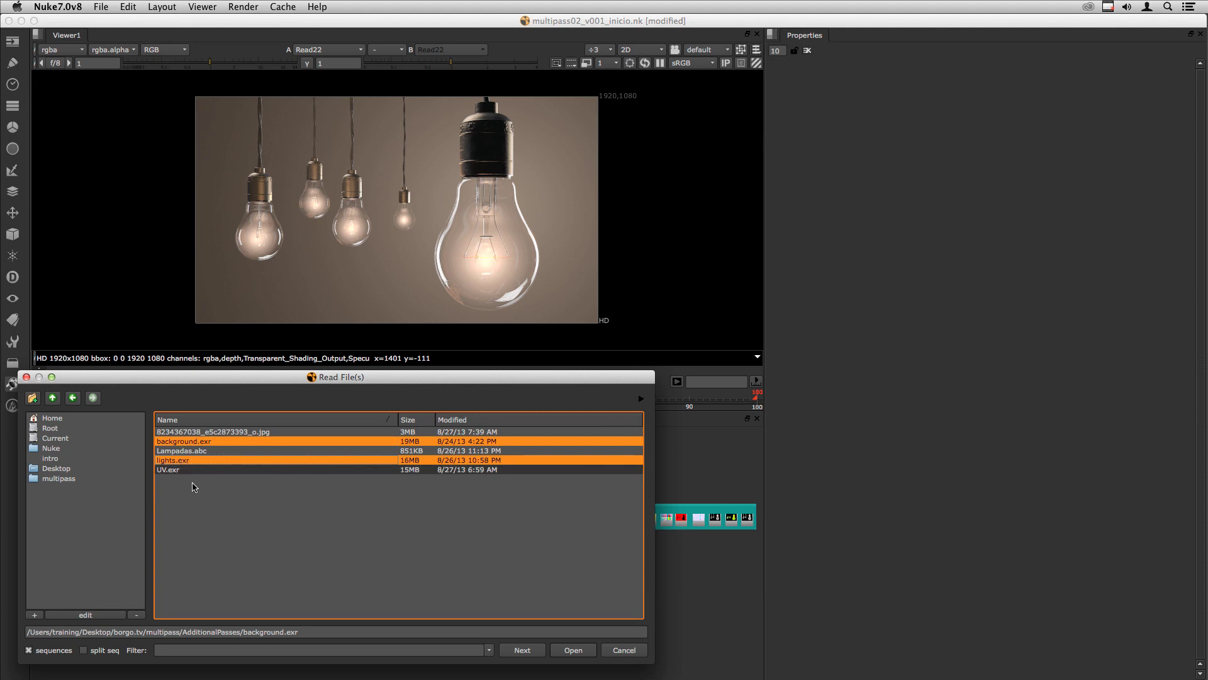
pyautogui.press('Return')
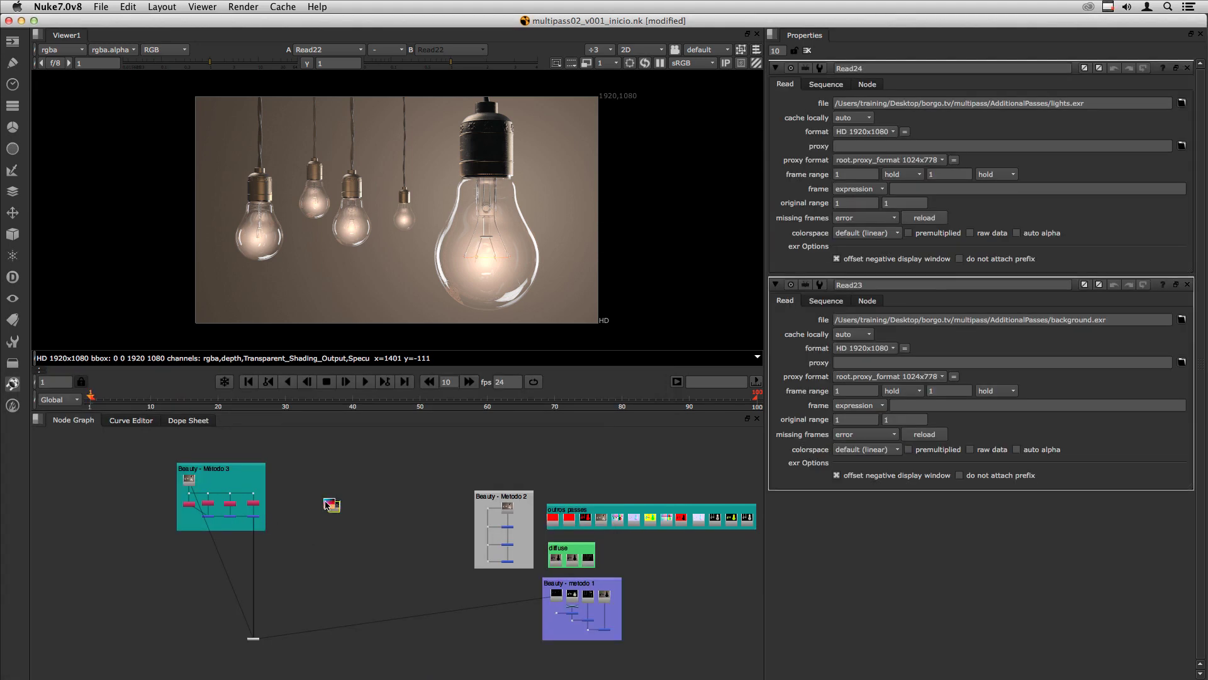
# Place the background.exr and lights.exr nodes side by side next to the Beauty - Método 3 group
pyautogui.moveTo(329, 504); pyautogui.dragTo(298, 509)
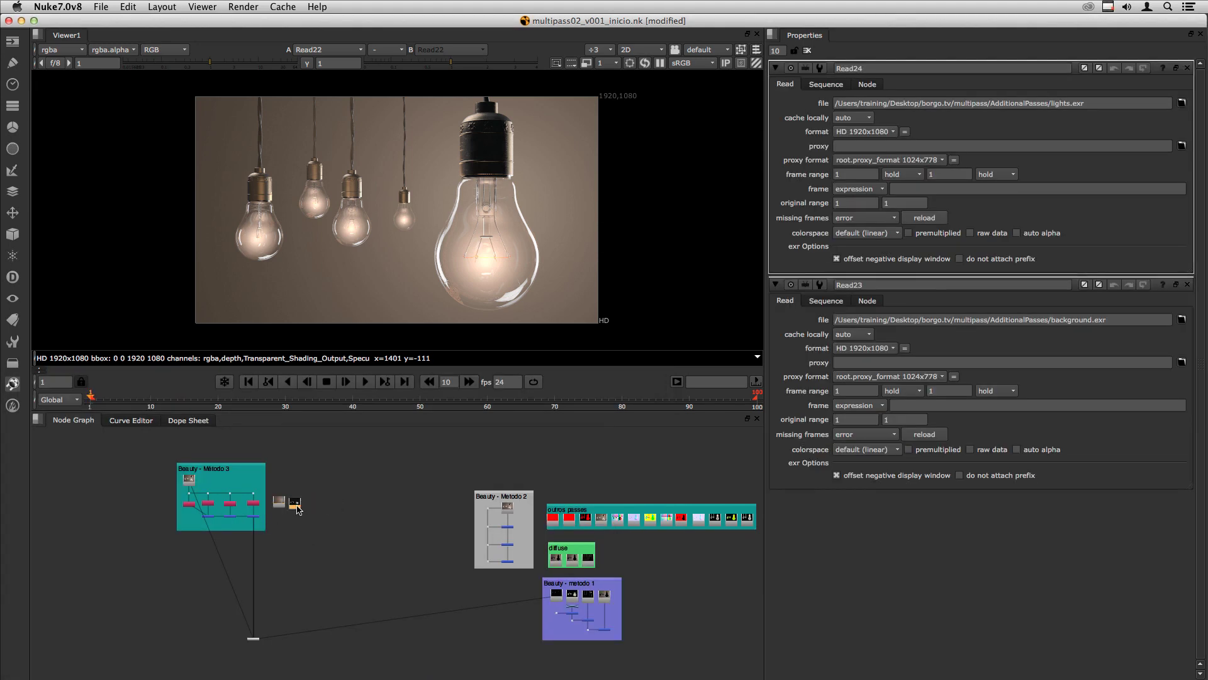
pyautogui.scroll(8, 295, 507)
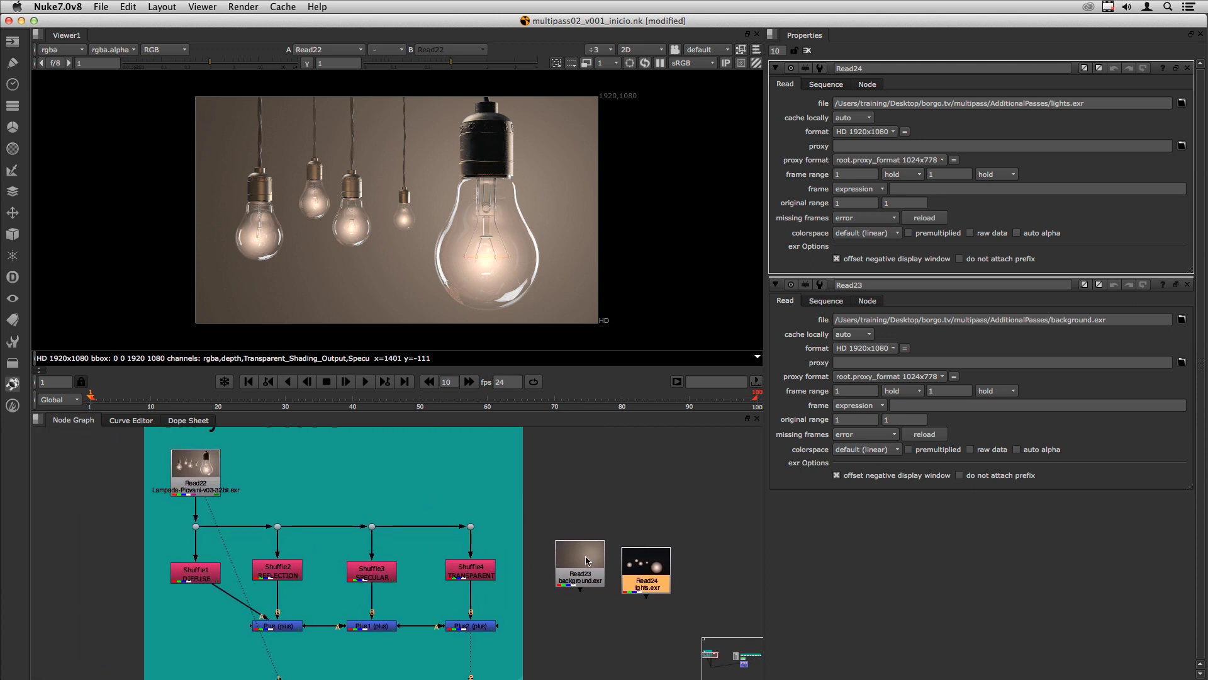
pyautogui.moveTo(535, 507); pyautogui.dragTo(670, 592)
# Examine the background.exr and lights.exr passes and compare them with the Read22 beauty render
pyautogui.click(591, 565)
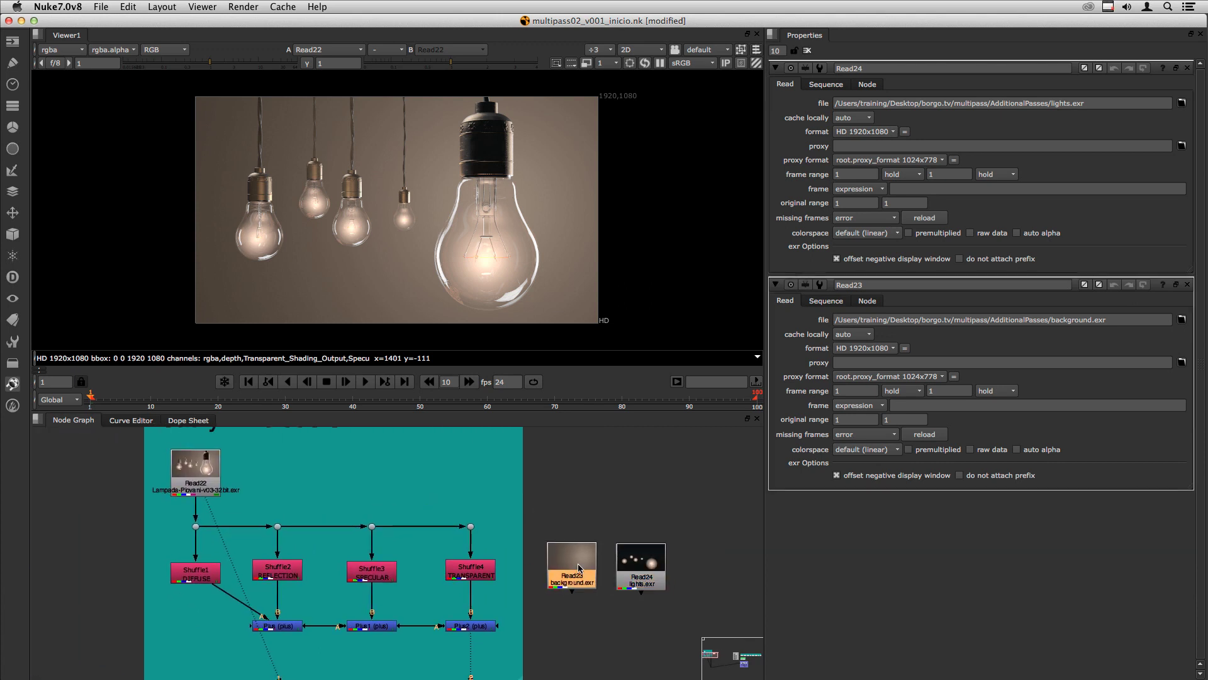
pyautogui.press('1')
pyautogui.click(641, 565)
pyautogui.press('1')
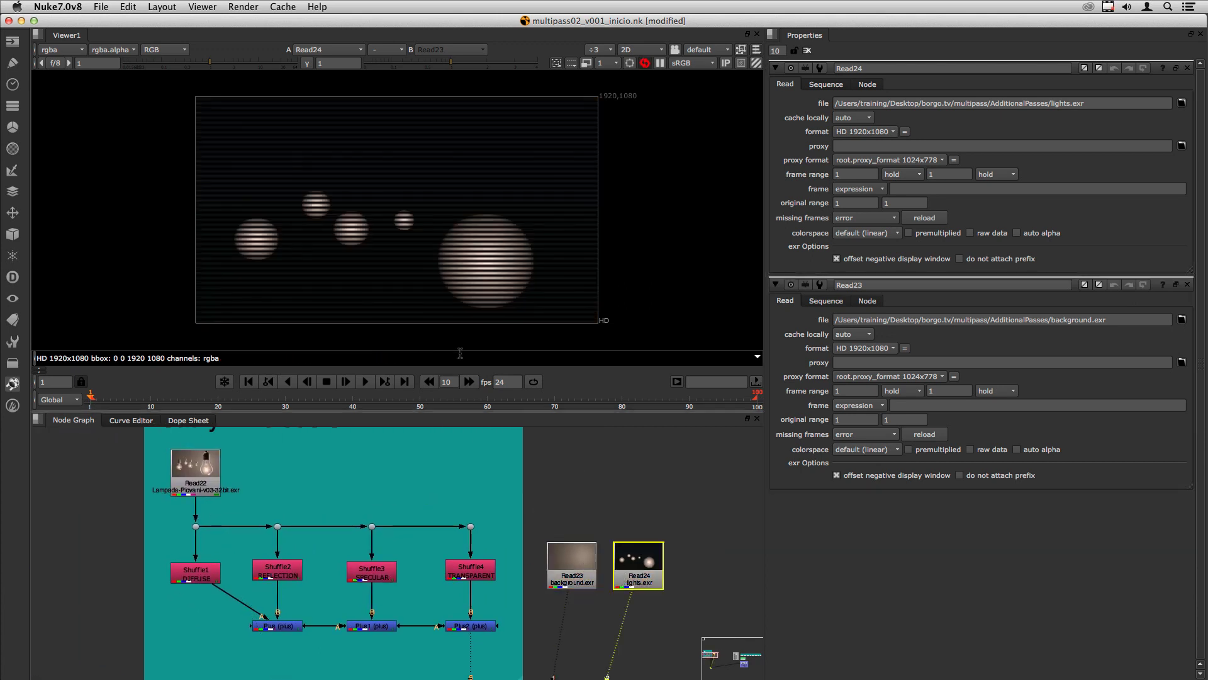
pyautogui.click(199, 472)
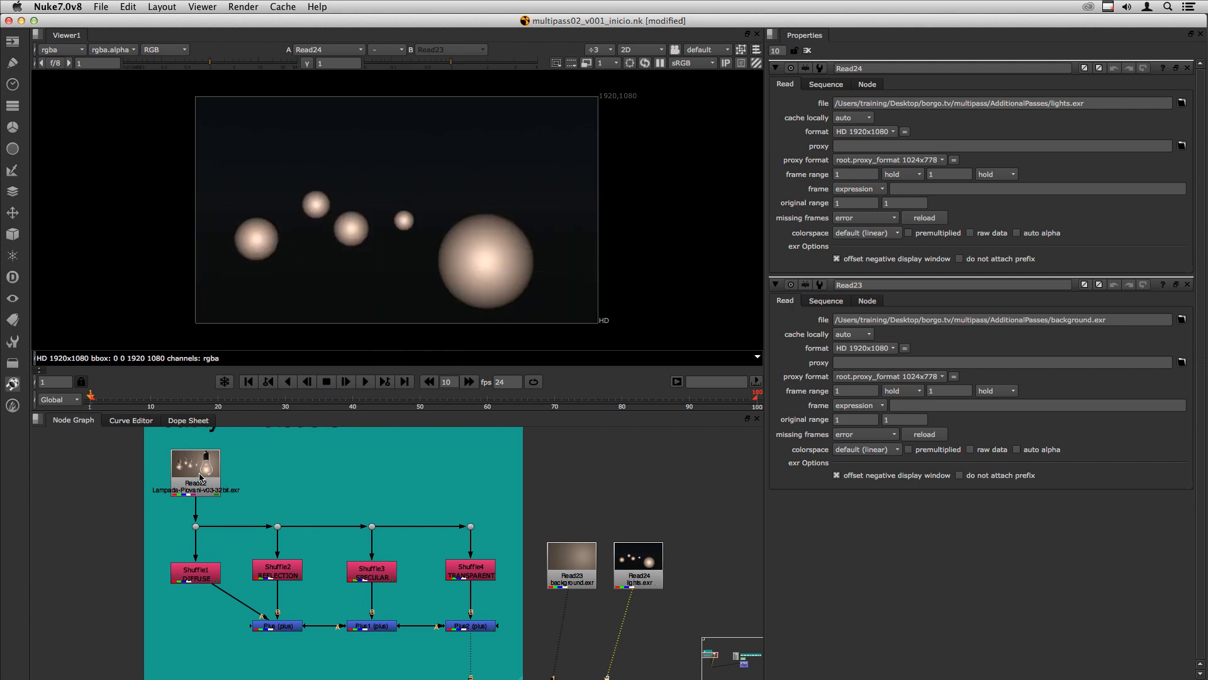
pyautogui.press('1')
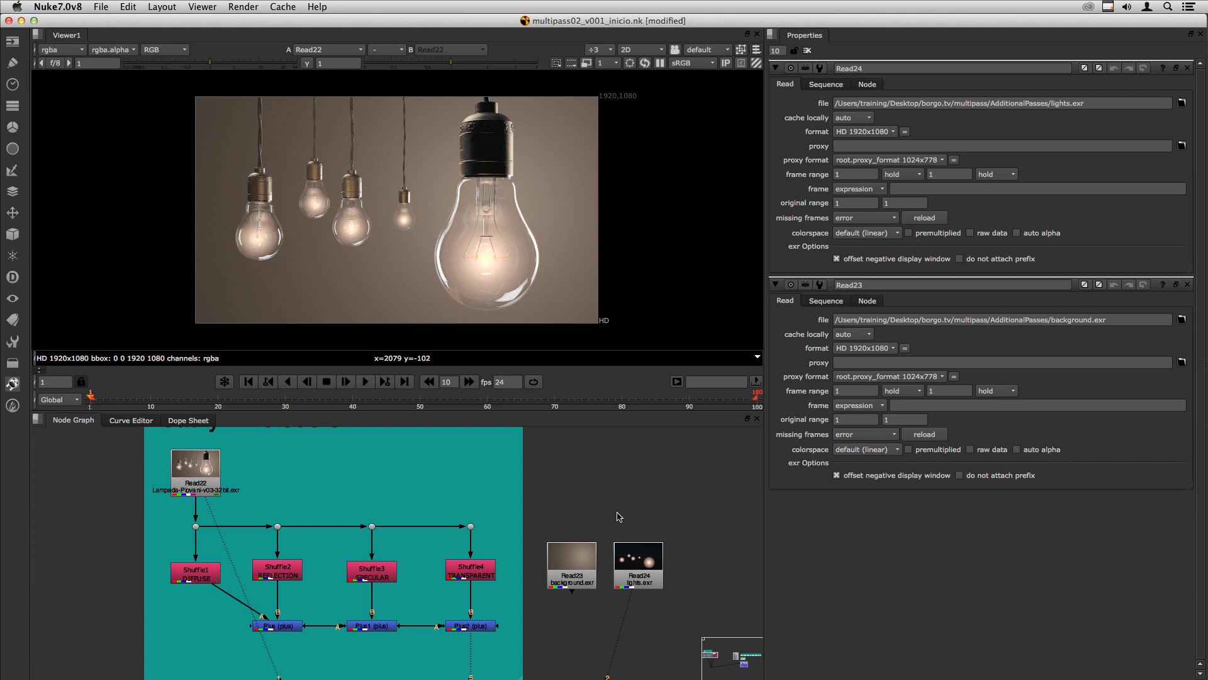
pyautogui.click(580, 566)
pyautogui.press('1')
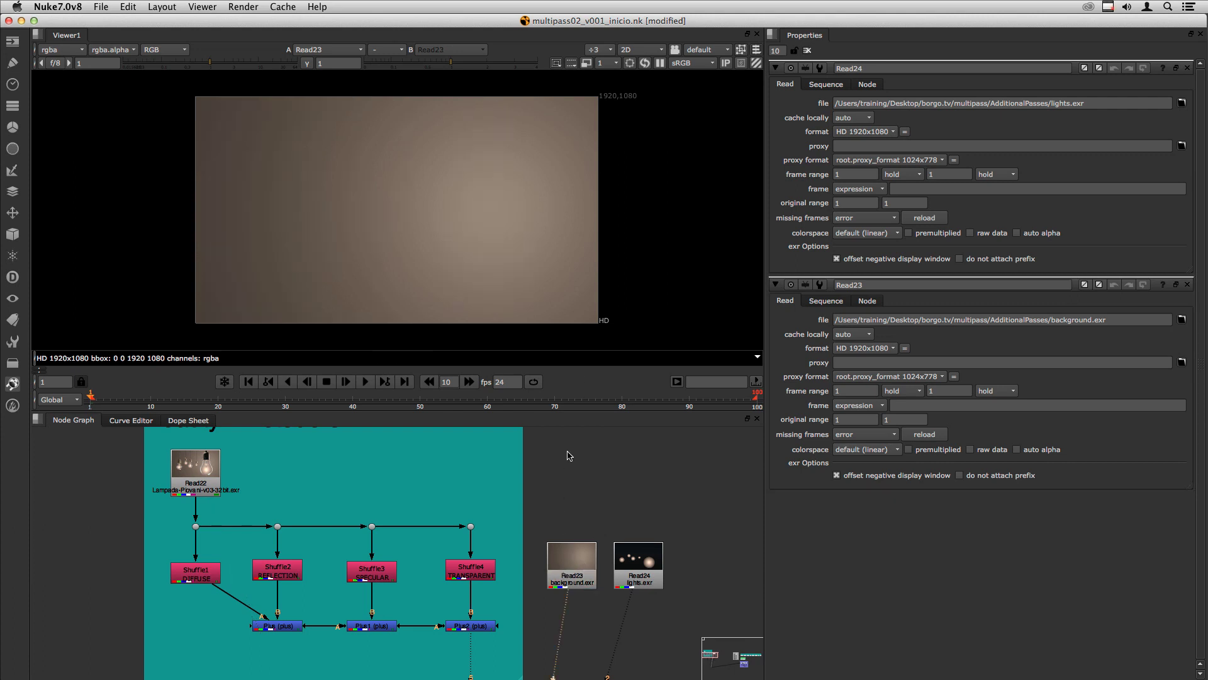
pyautogui.click(202, 472)
pyautogui.press('1')
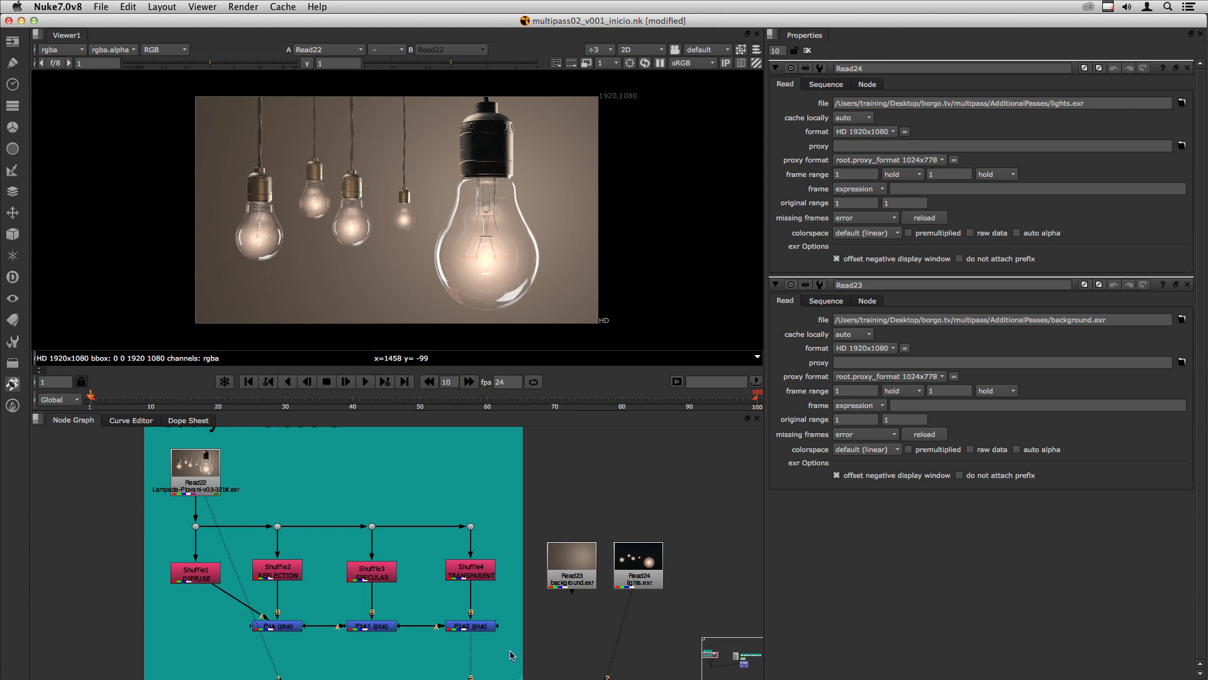
# Merge background.exr with the Plus2 output, set the operation to minus, and display the merge
pyautogui.click(480, 626)
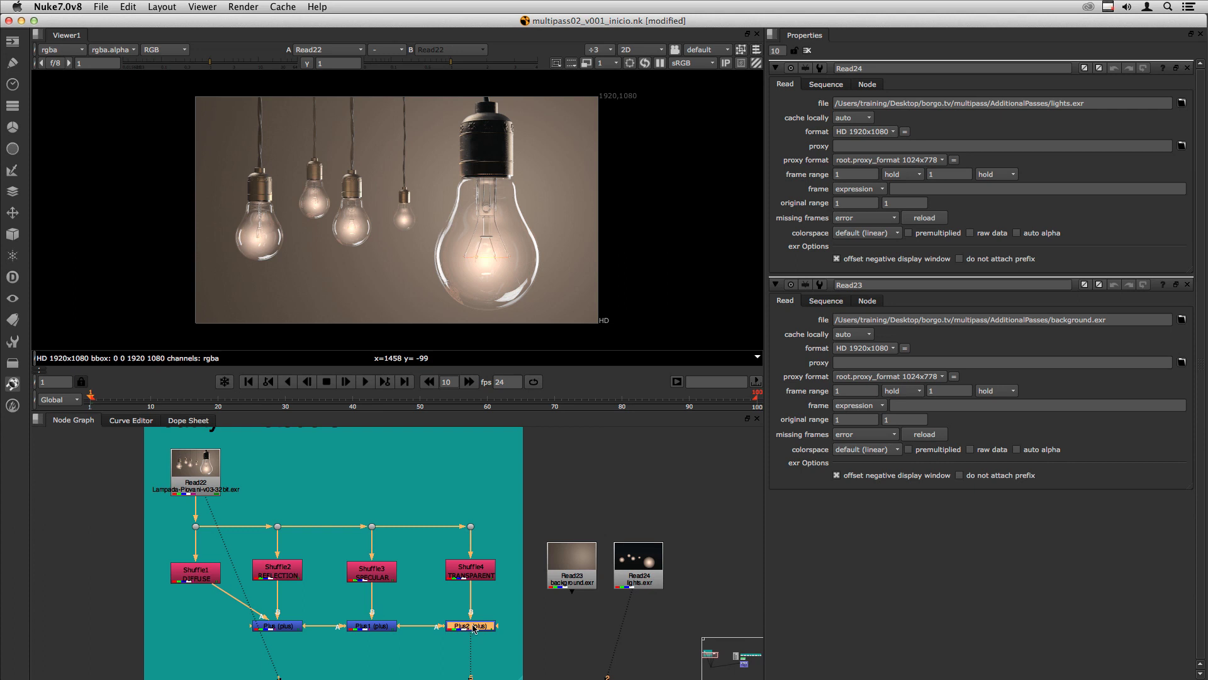
pyautogui.click(546, 571)
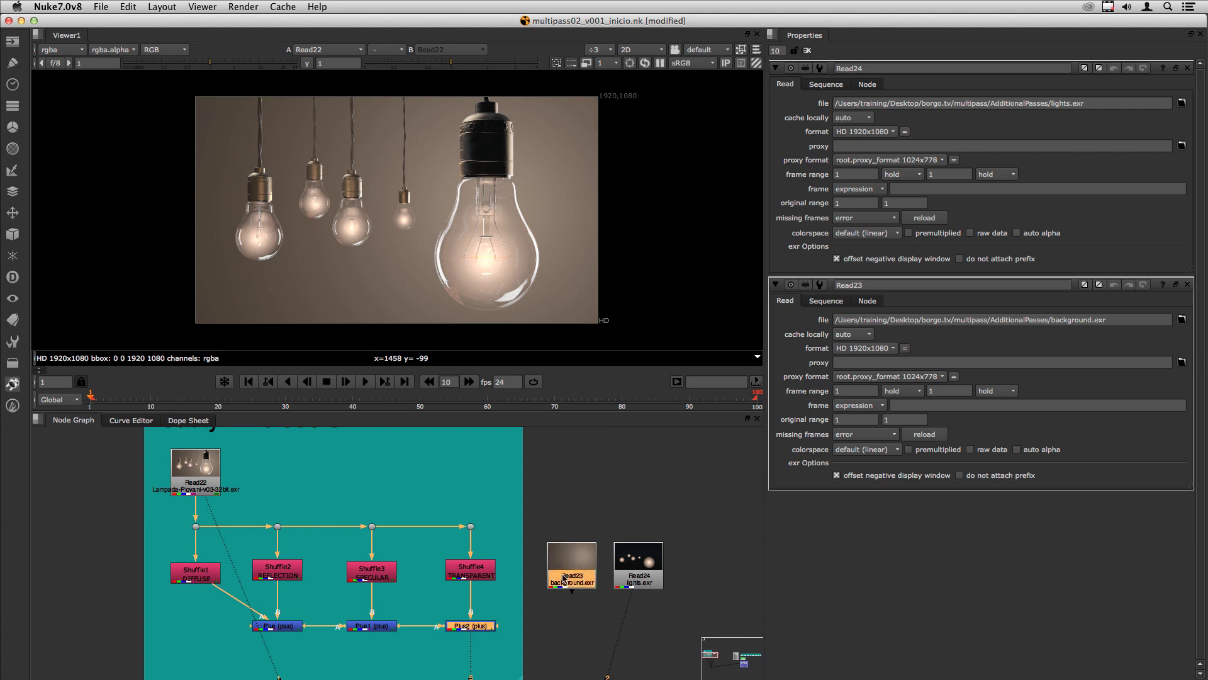
pyautogui.press('m')
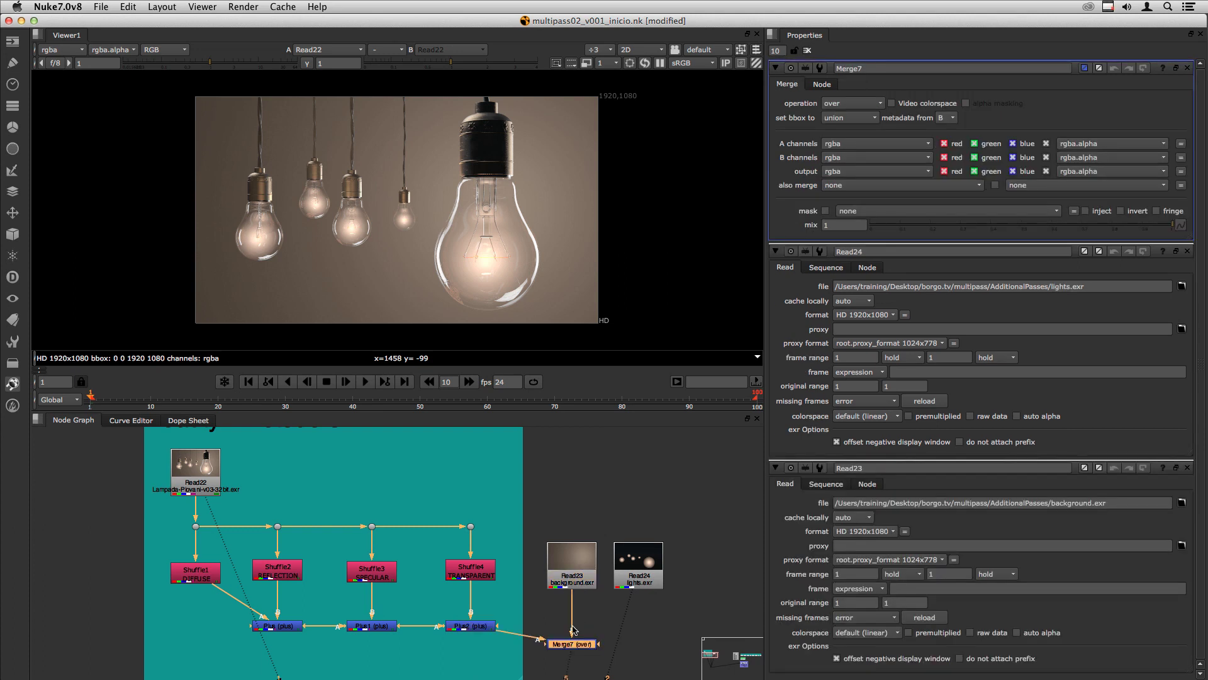
pyautogui.moveTo(571, 646); pyautogui.dragTo(571, 628)
pyautogui.click(853, 103)
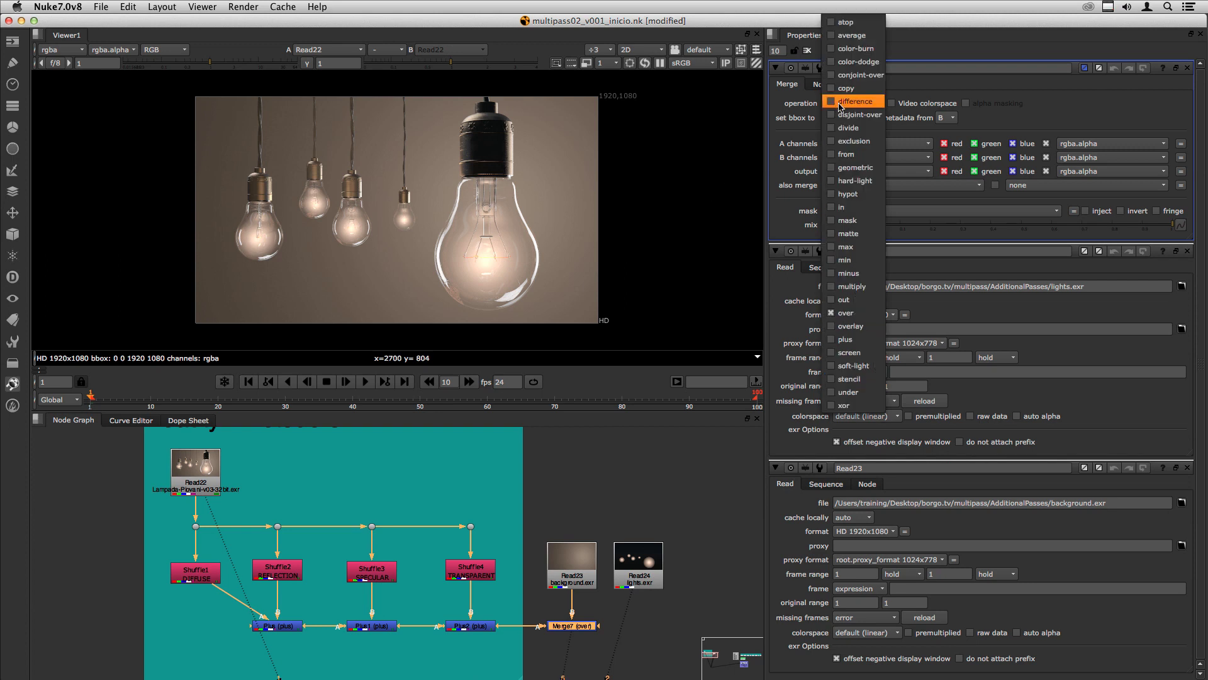
pyautogui.click(844, 274)
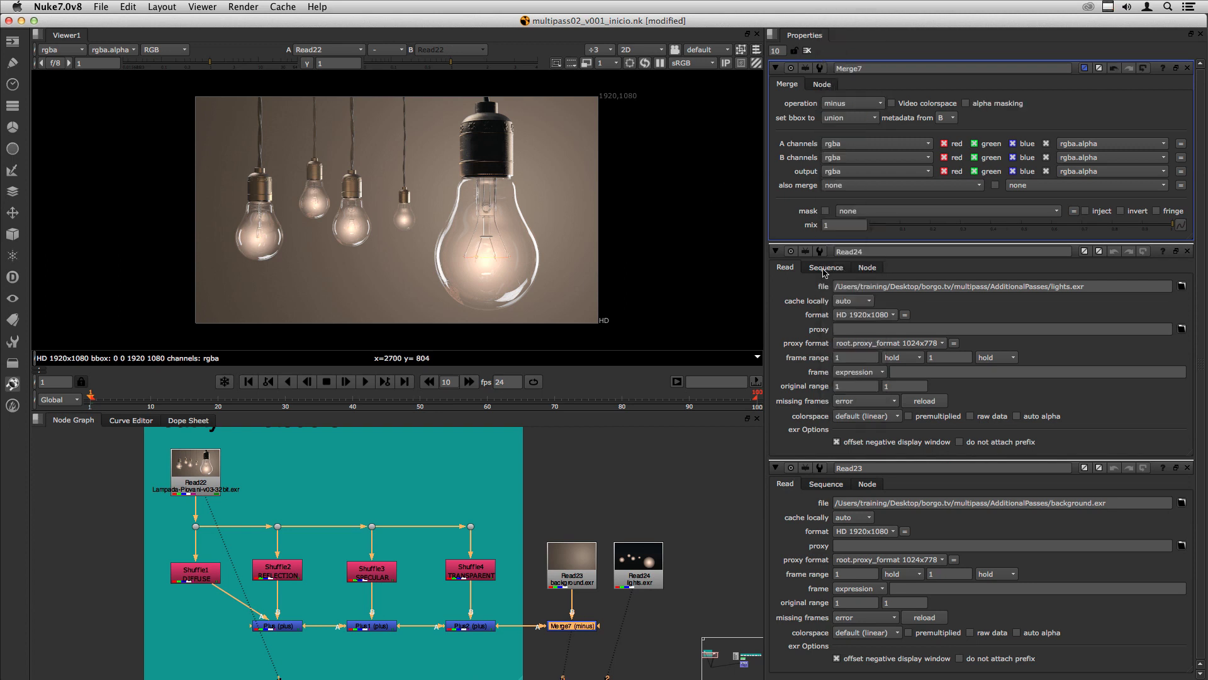
pyautogui.moveTo(569, 644); pyautogui.dragTo(573, 628)
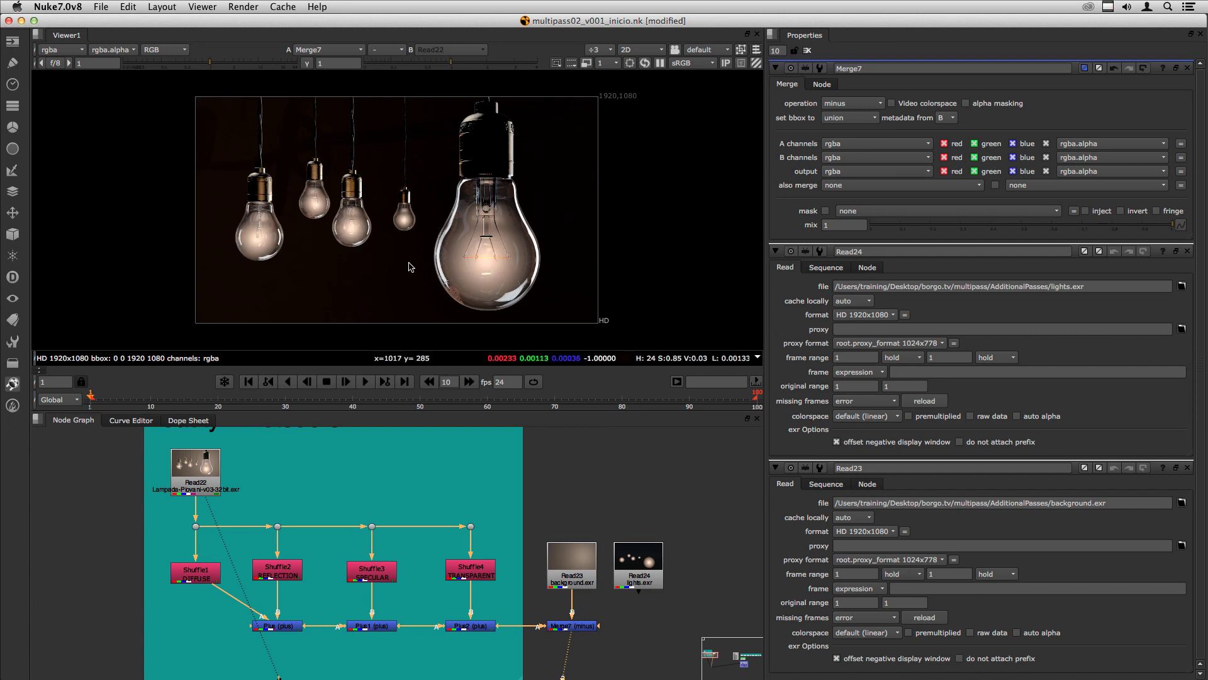
# Duplicate the minus merge and connect the copy after the first one to subtract lights.exr as well
pyautogui.click(689, 609)
pyautogui.moveTo(630, 573); pyautogui.dragTo(637, 569)
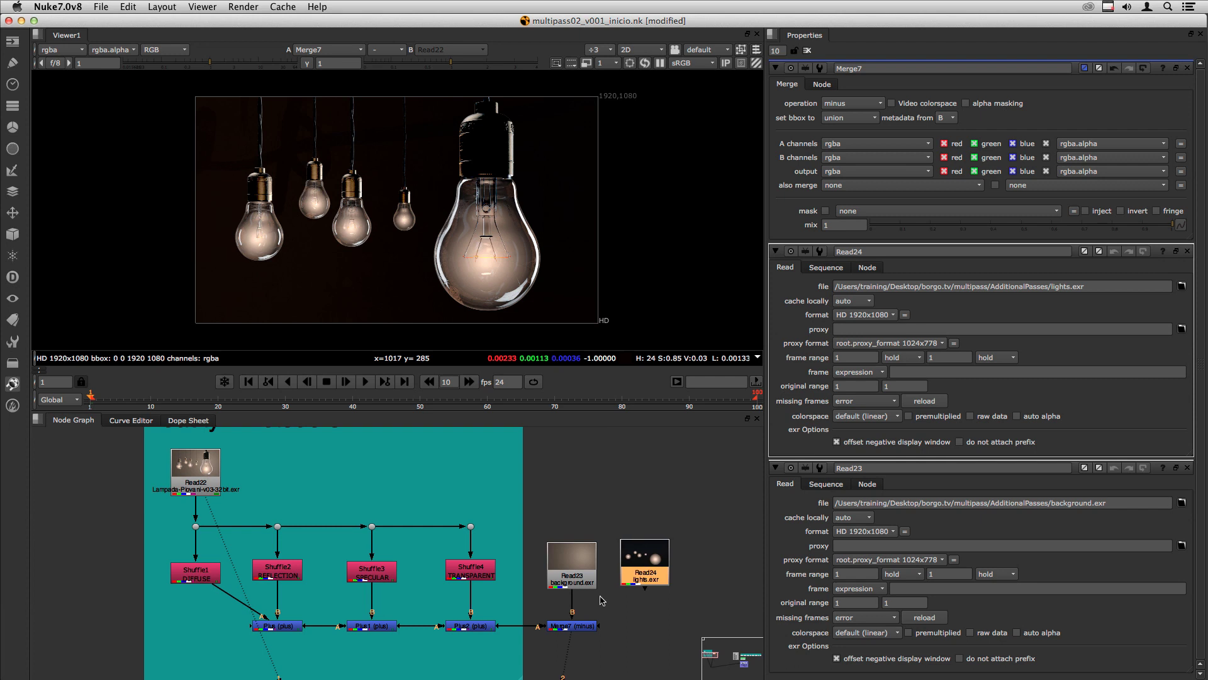
pyautogui.click(582, 627)
pyautogui.press('super+c')
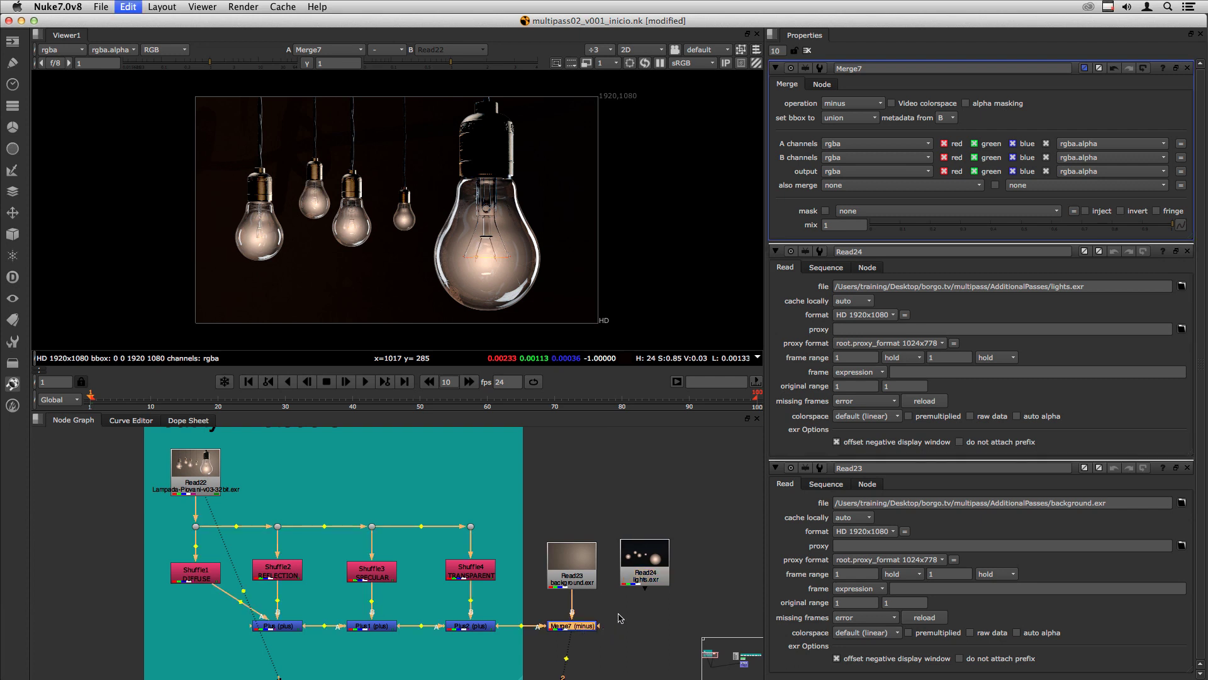
pyautogui.press('super+v')
pyautogui.moveTo(642, 617); pyautogui.dragTo(645, 570)
pyautogui.moveTo(649, 628); pyautogui.dragTo(653, 627)
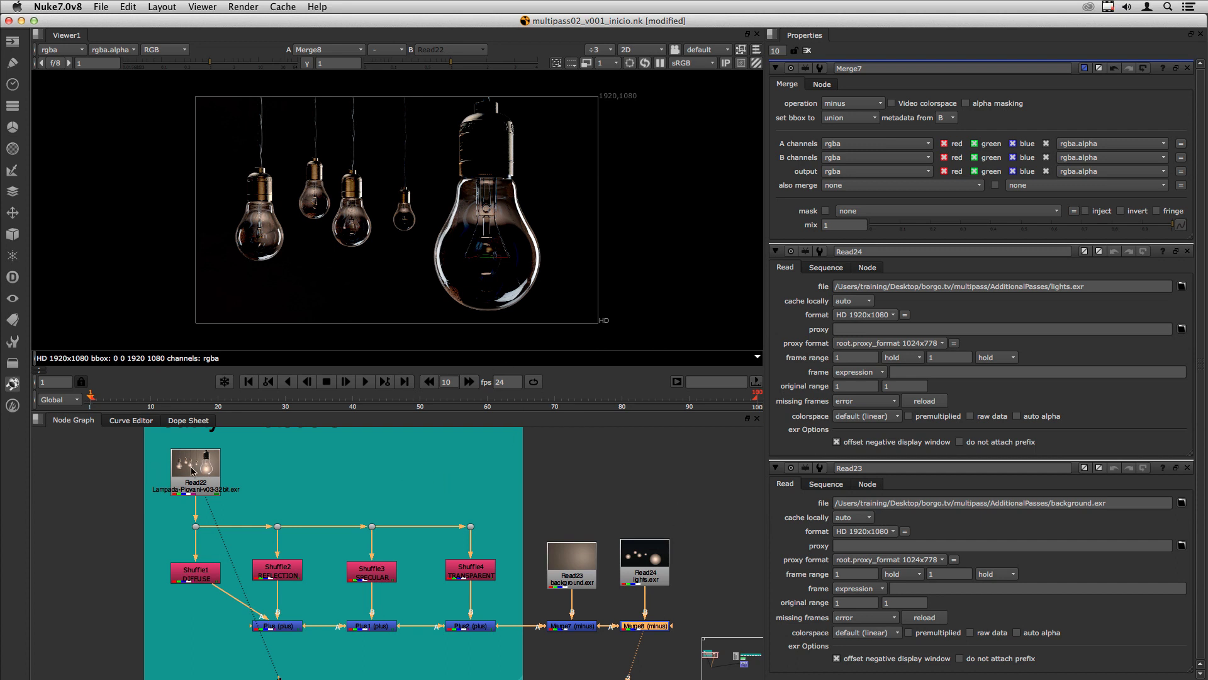
# Compare the Plus2 beauty composite with the output of the second minus merge in the viewer
pyautogui.moveTo(192, 471); pyautogui.dragTo(471, 626)
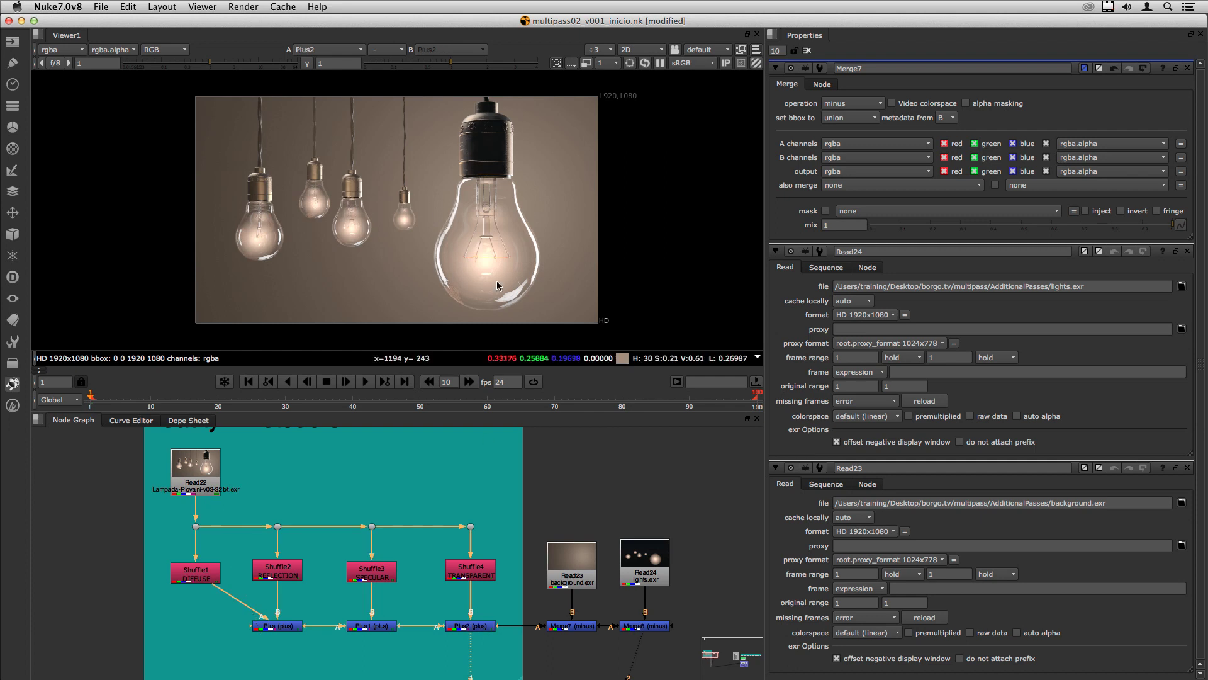
pyautogui.click(646, 626)
pyautogui.press('1')
pyautogui.press('1')
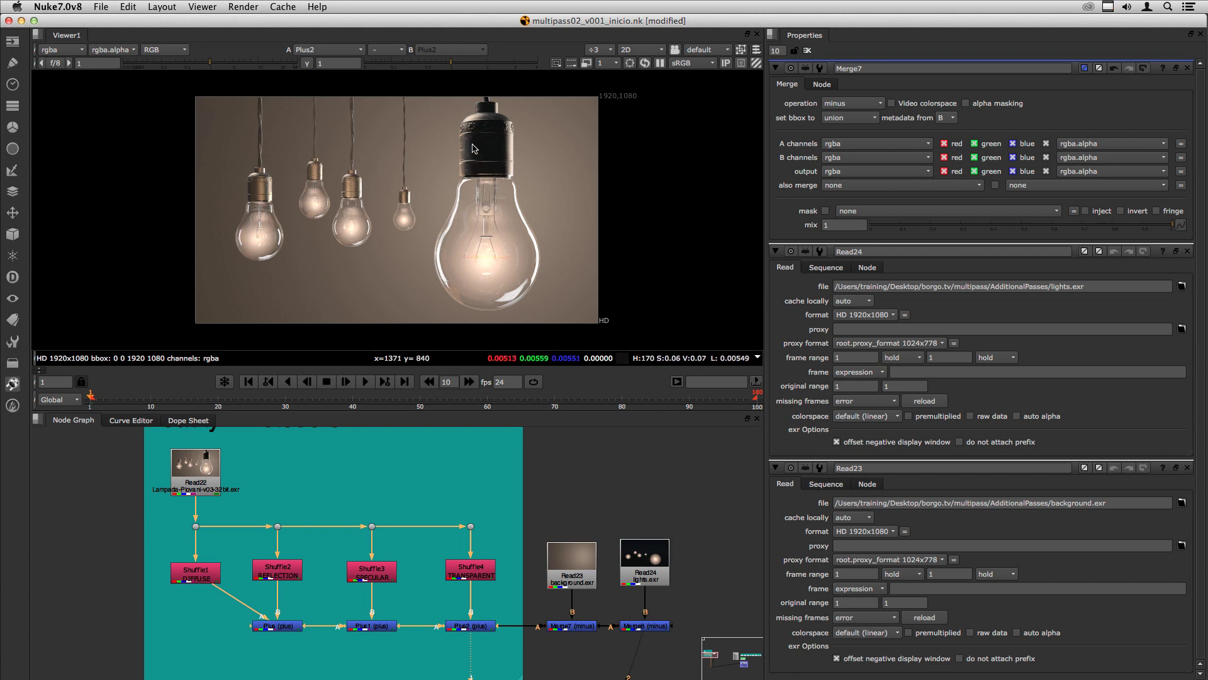
pyautogui.press('1')
pyautogui.press('1')
pyautogui.press('1')
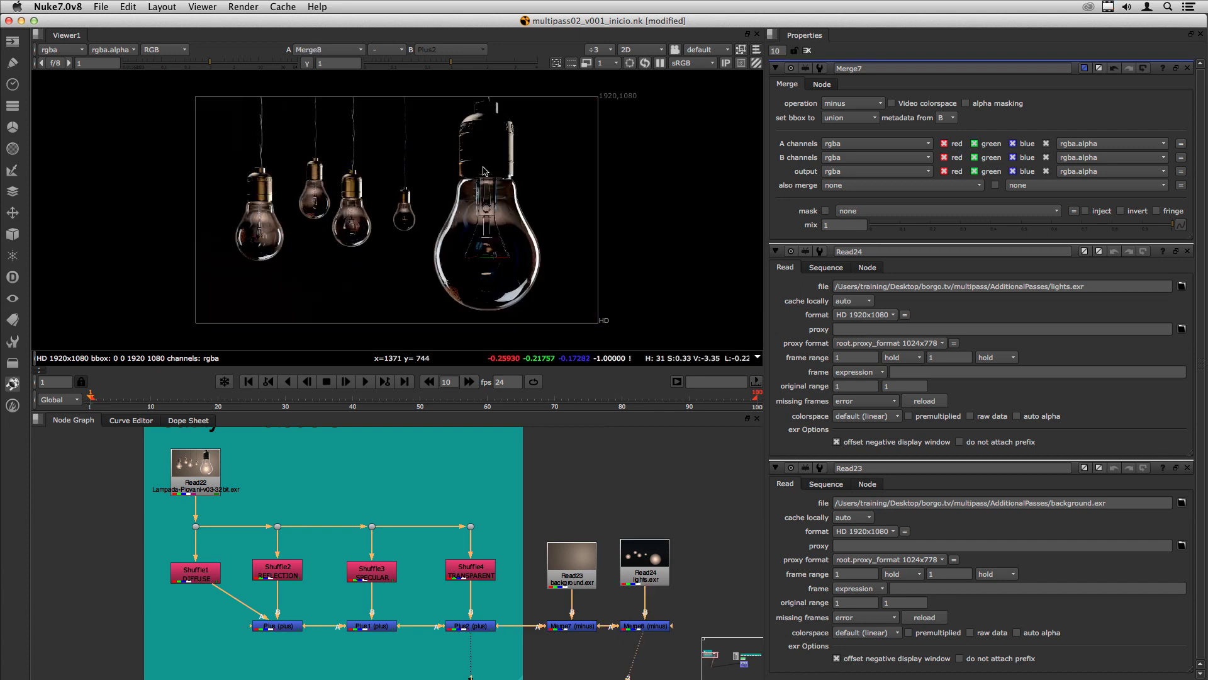
pyautogui.press('1')
pyautogui.press('1')
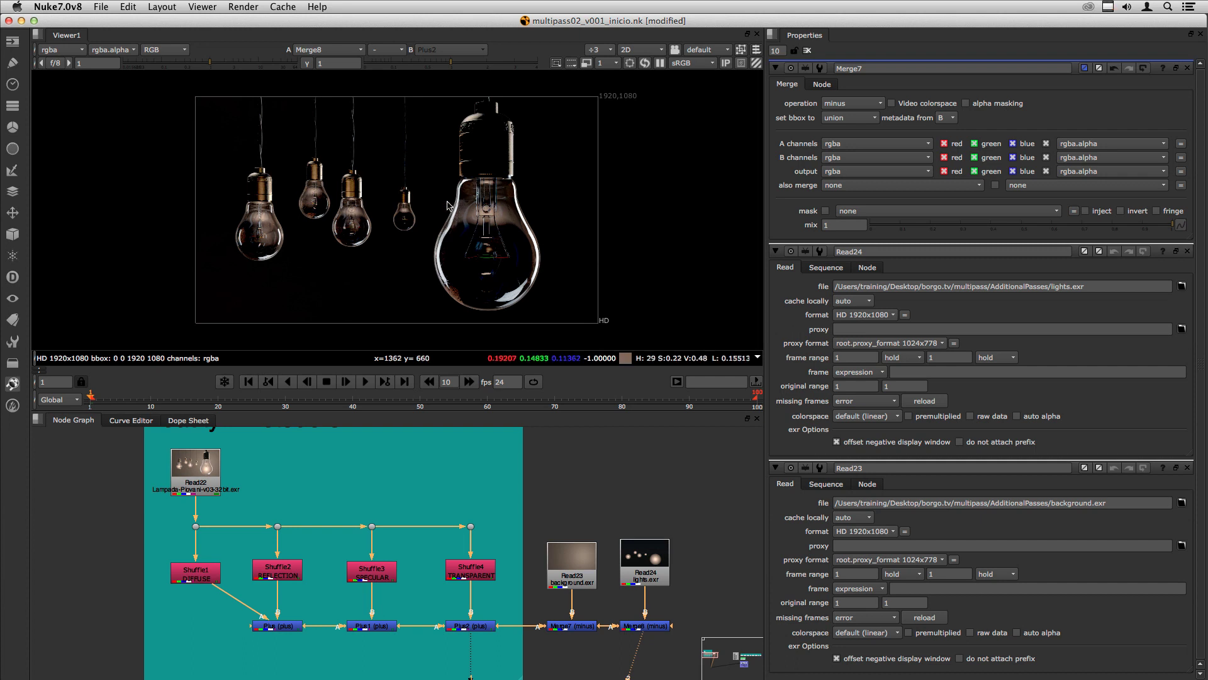
pyautogui.press('1')
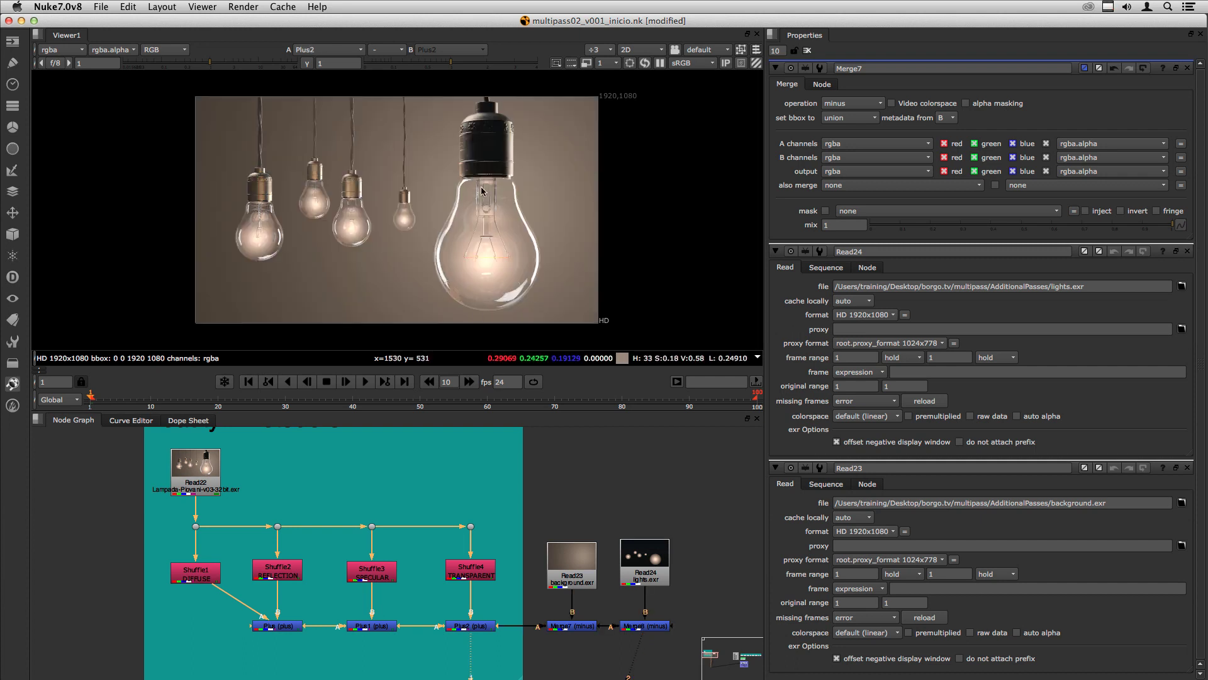
pyautogui.press('1')
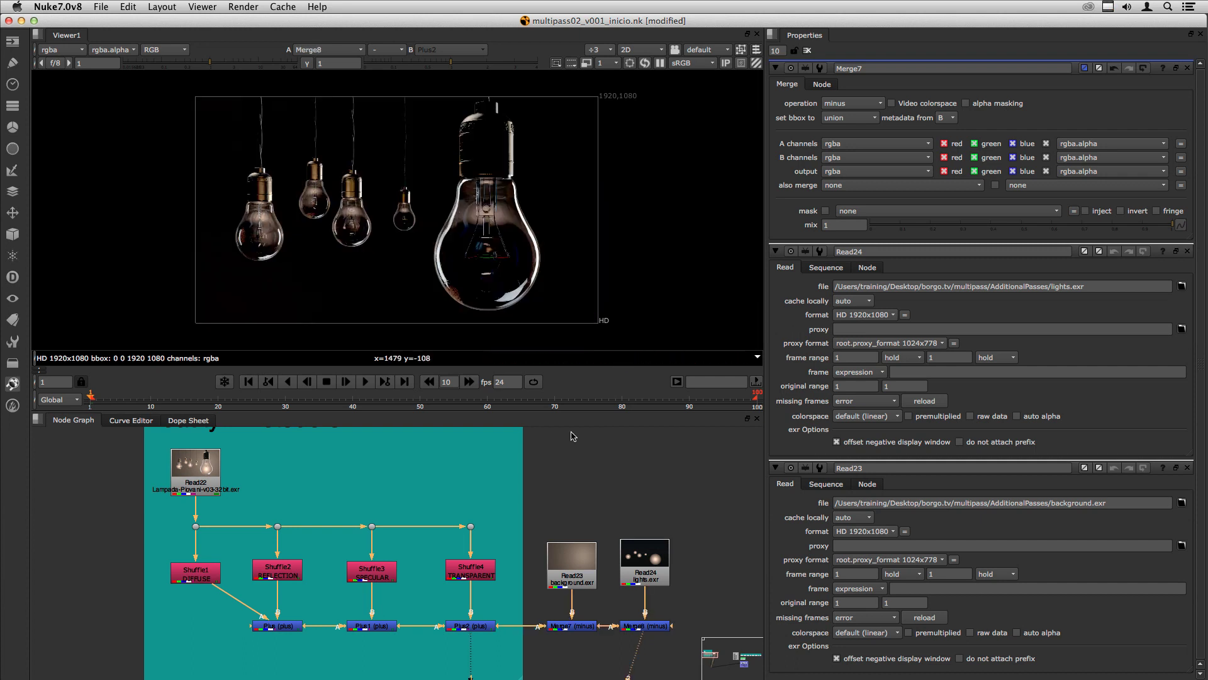
pyautogui.press('1')
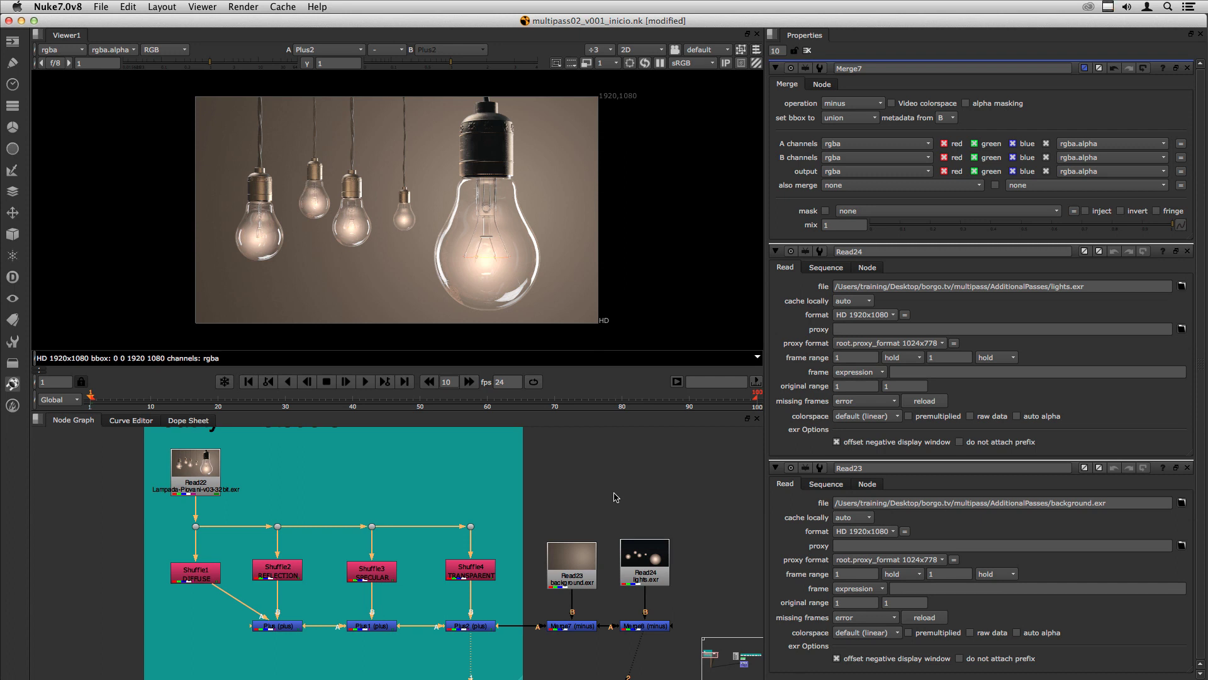
pyautogui.click(652, 475)
pyautogui.click(643, 625)
pyautogui.press('1')
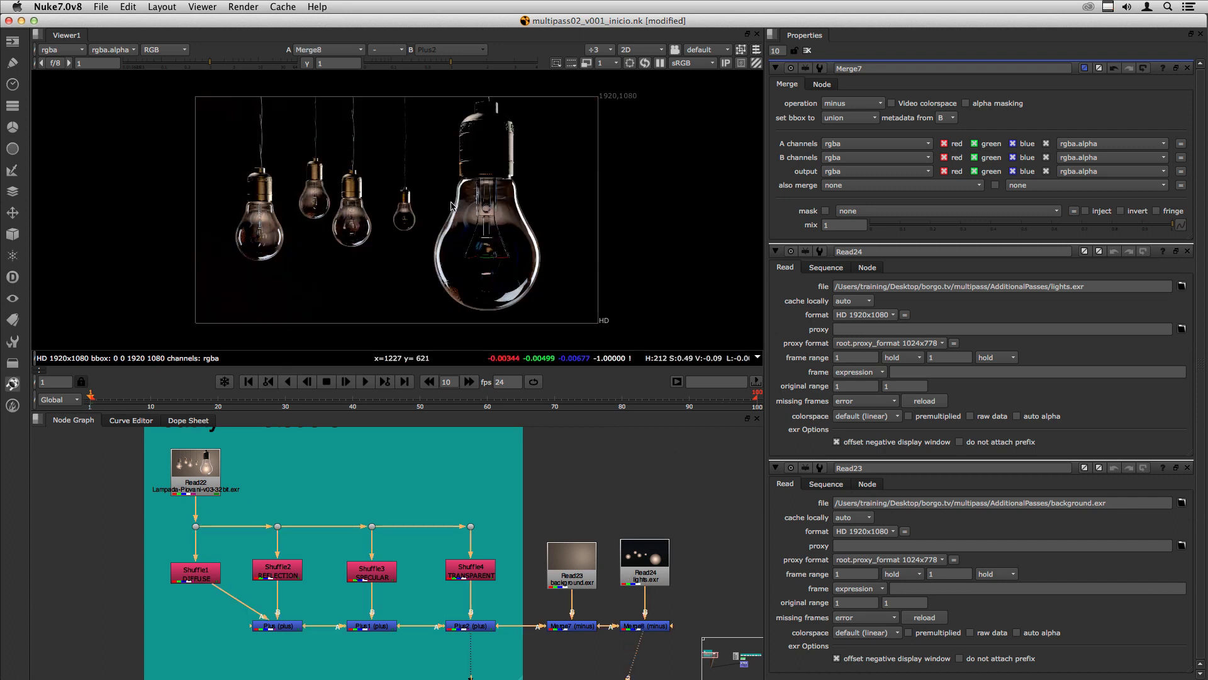
# Add a CheckerBoard node in the empty area beside the lights.exr node
pyautogui.moveTo(655, 537); pyautogui.dragTo(418, 500, button='middle')
pyautogui.click(405, 523)
pyautogui.click(478, 534)
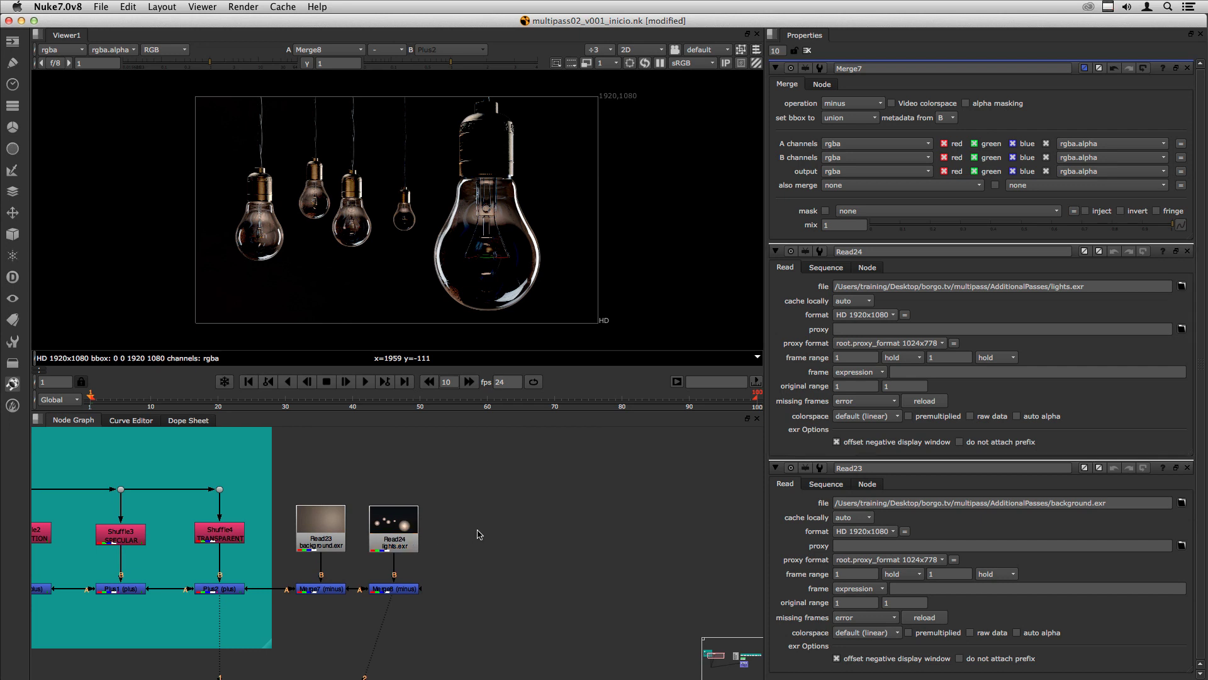
pyautogui.press('Tab')
pyautogui.write('checker')
pyautogui.press('Return')
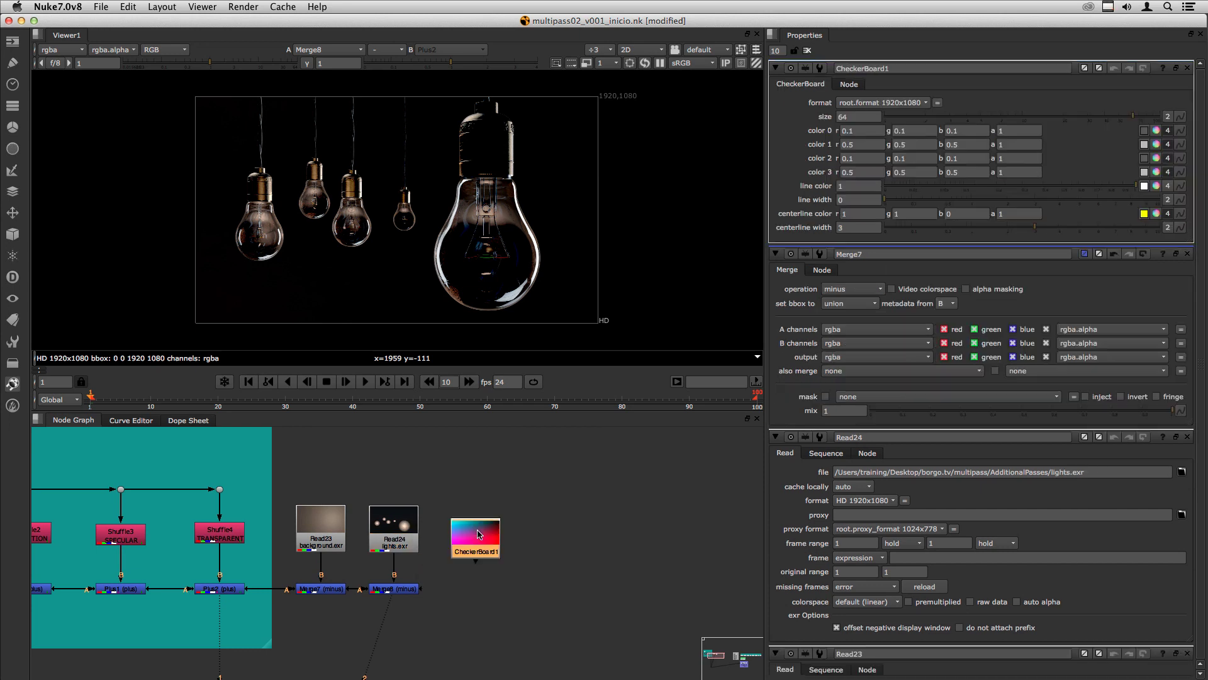
# Merge the CheckerBoard with the output of the second minus merge and set the operation to plus
pyautogui.moveTo(479, 534)
pyautogui.mouseDown()
pyautogui.moveTo(472, 525)
pyautogui.moveTo(466, 540)
pyautogui.mouseUp()
pyautogui.click(377, 590)
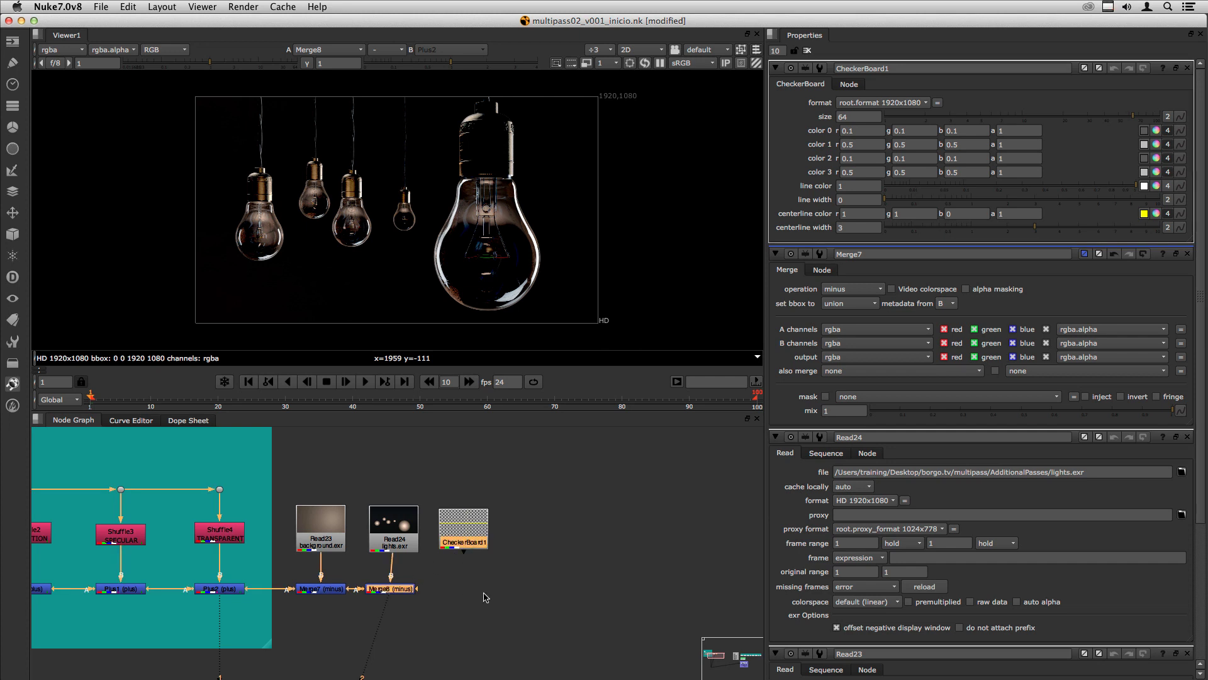
pyautogui.press('m')
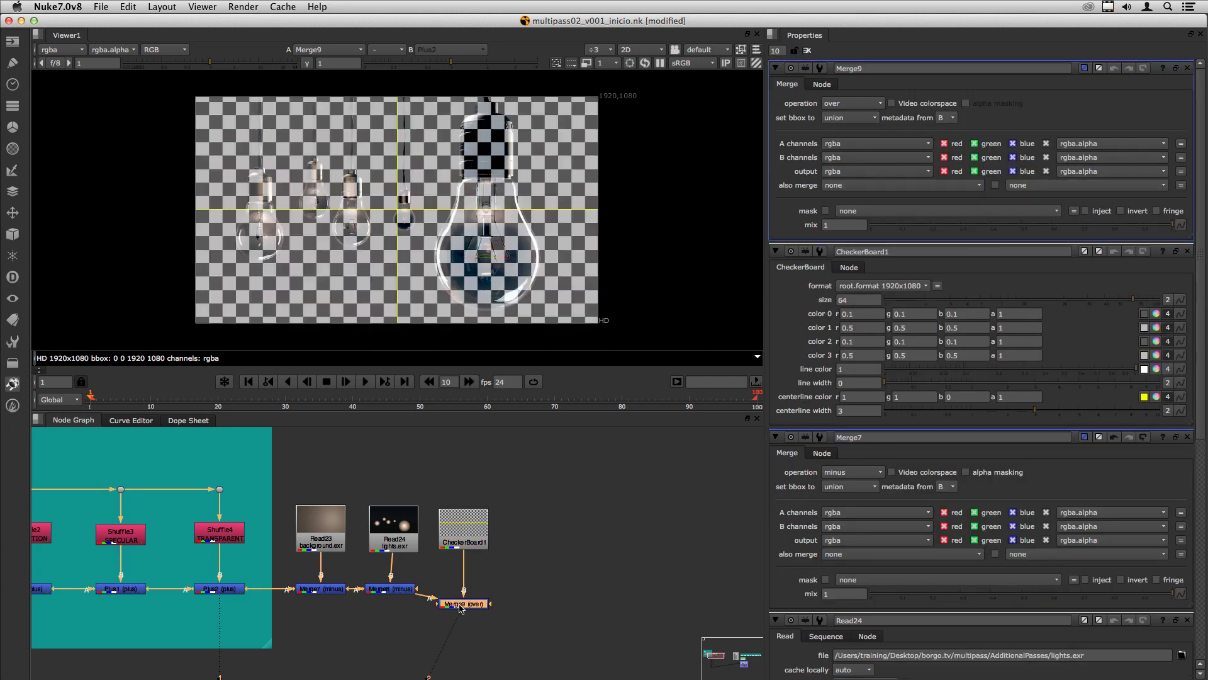
pyautogui.click(843, 106)
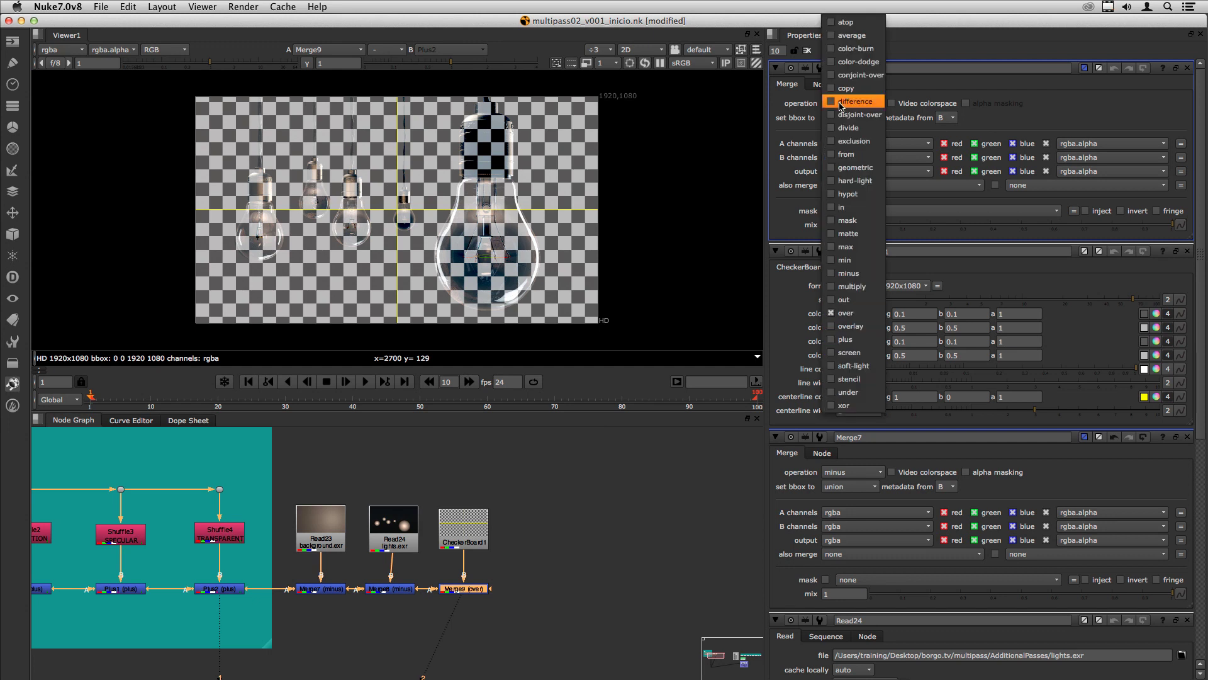
pyautogui.click(837, 345)
# Inspect the bulbs over the checkerboard up close and compare them with the Plus2 composite and the TRANSPARENT shuffle output
pyautogui.click(403, 592)
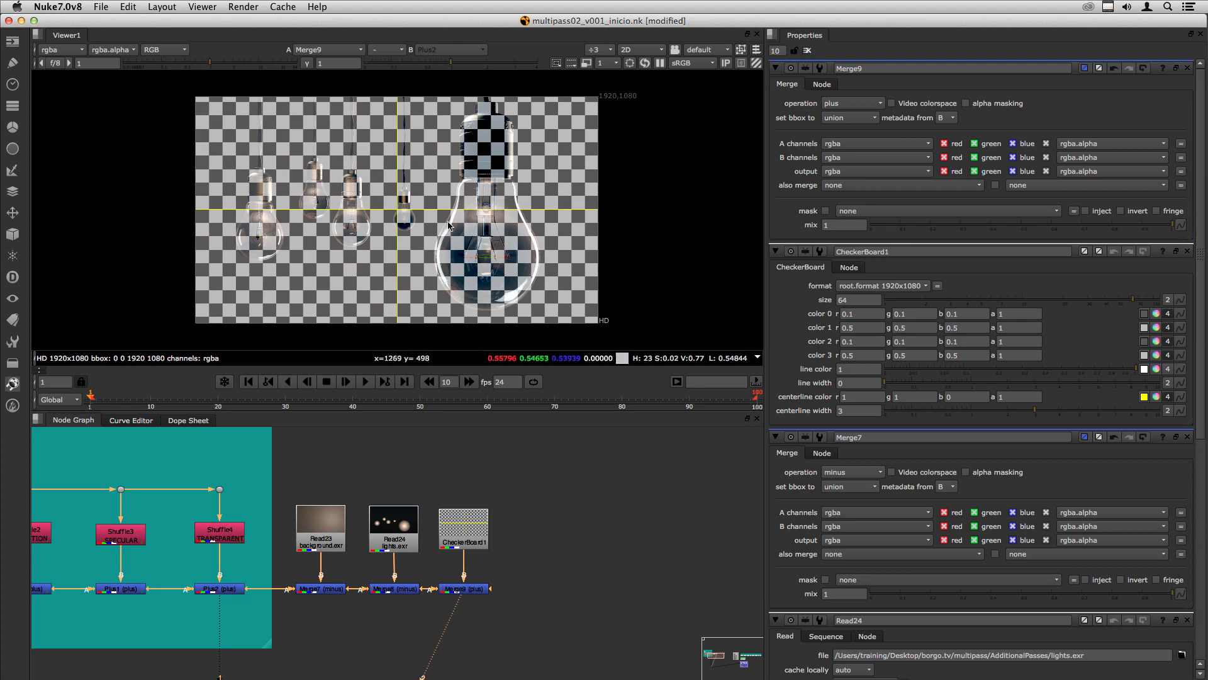
pyautogui.scroll(4, 485, 256)
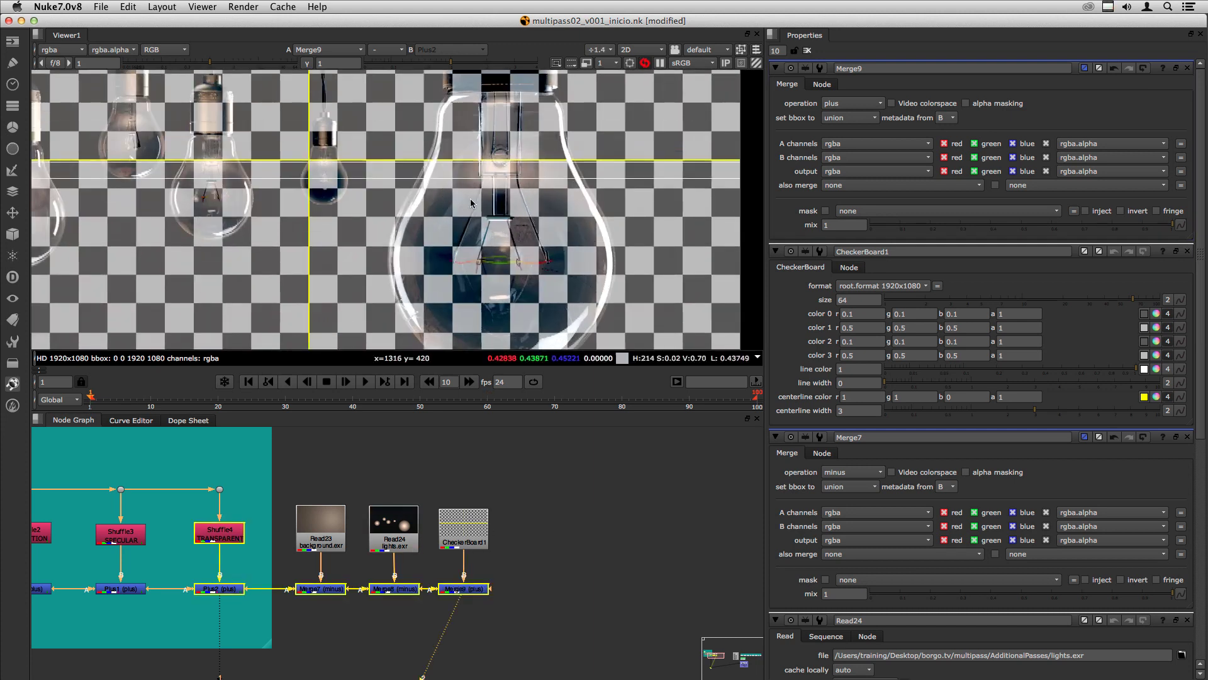
pyautogui.press('space')
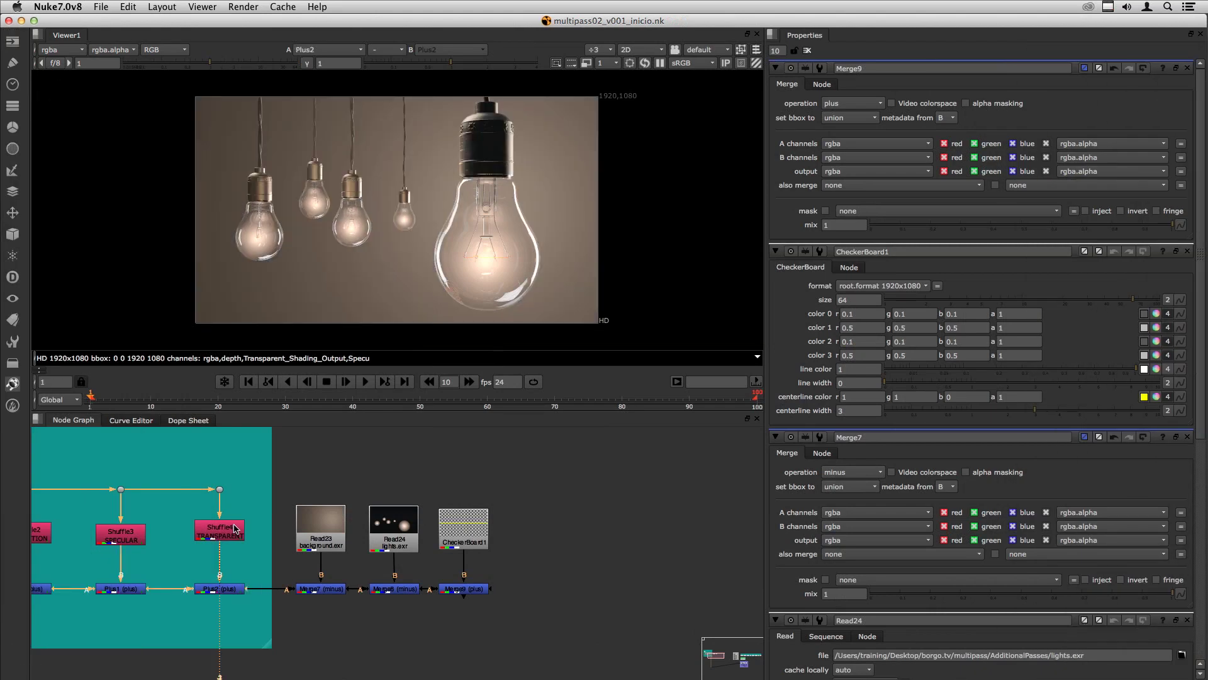
pyautogui.press('1')
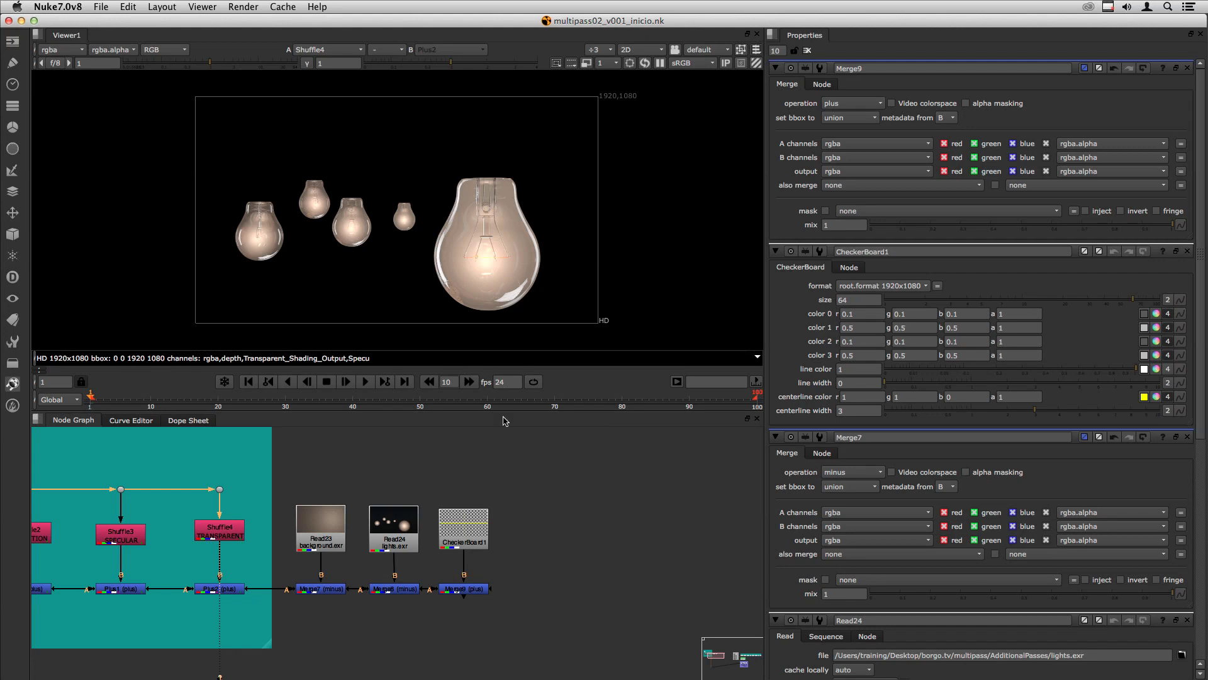
pyautogui.click(359, 460)
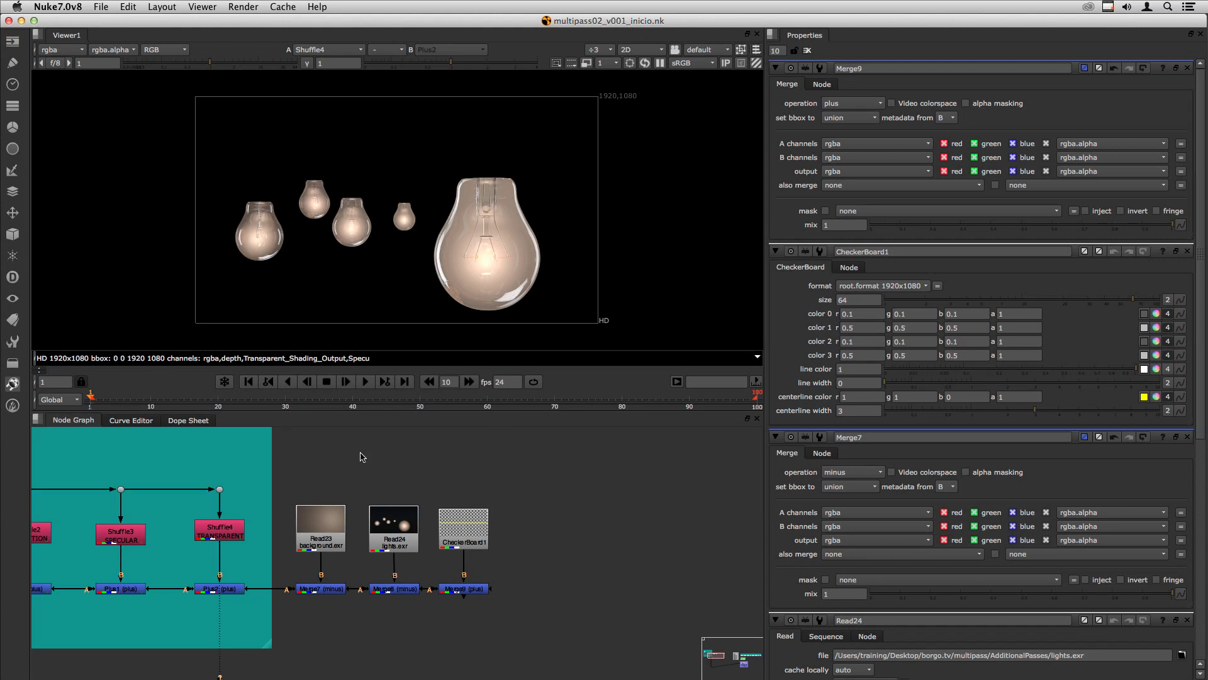
# Display the red channel of the "other" layer in the viewer
pyautogui.click(68, 50)
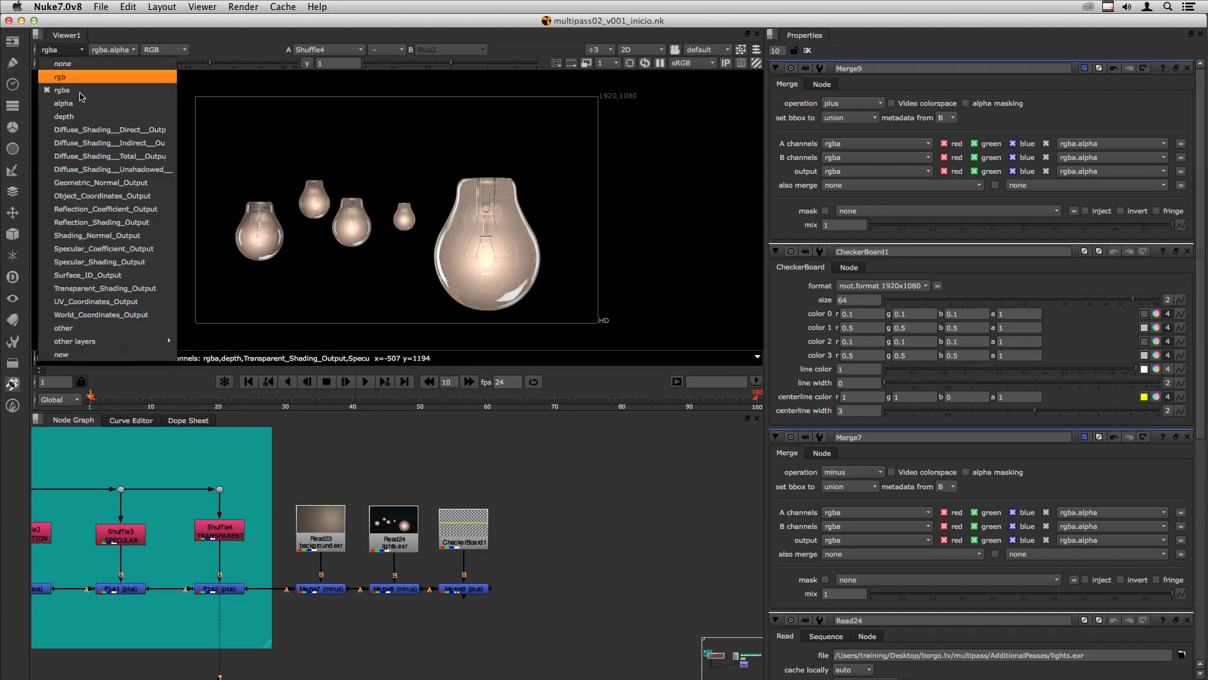
pyautogui.click(74, 328)
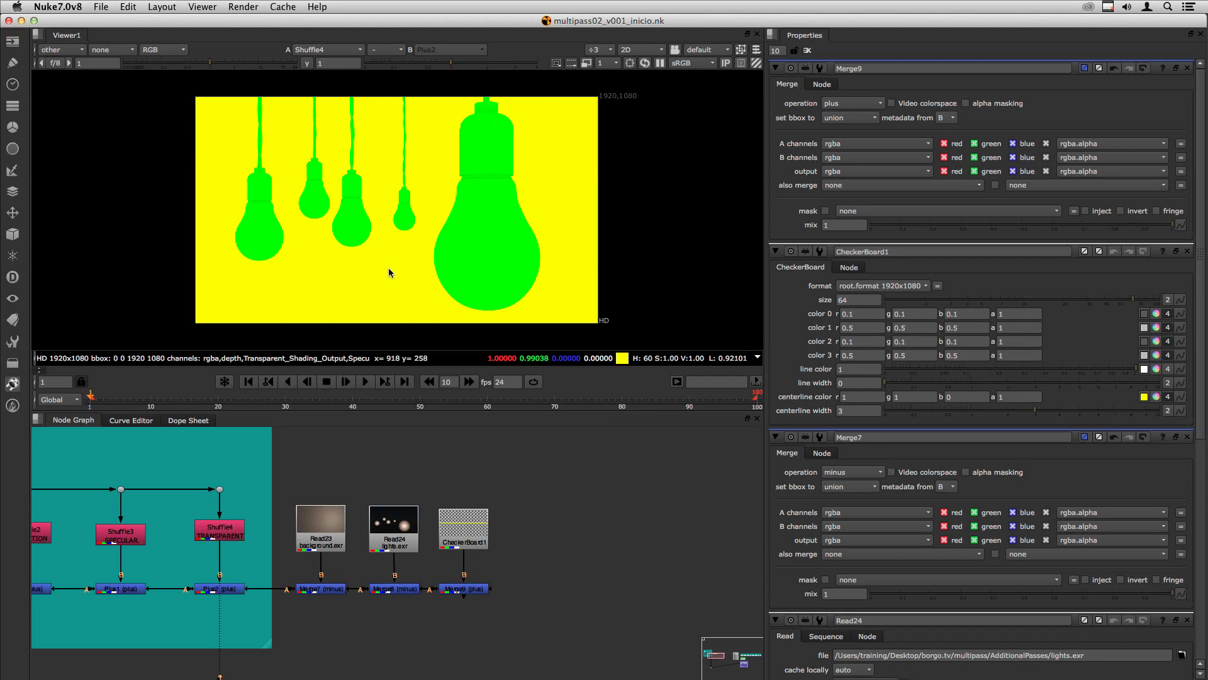
pyautogui.press('r')
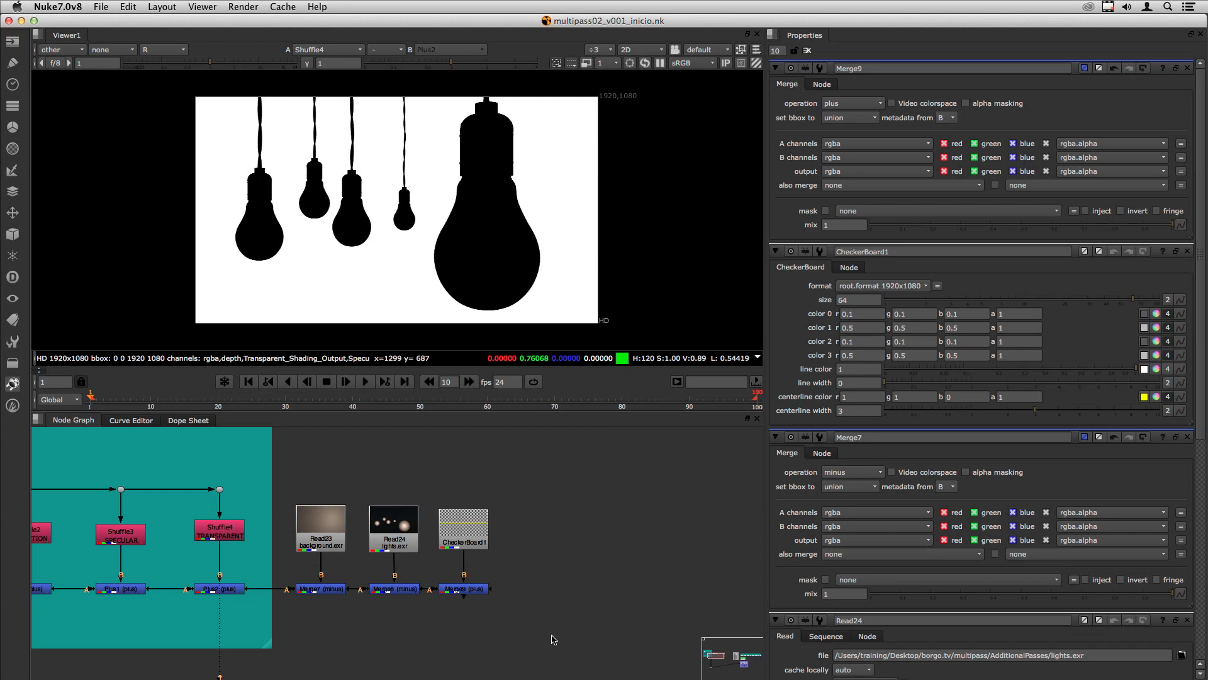
# Move the background, lights and checkerboard nodes with their merges farther from the backdrop to free up space after Plus2
pyautogui.moveTo(552, 638); pyautogui.dragTo(264, 462)
pyautogui.moveTo(312, 532); pyautogui.dragTo(554, 532)
pyautogui.click(349, 532)
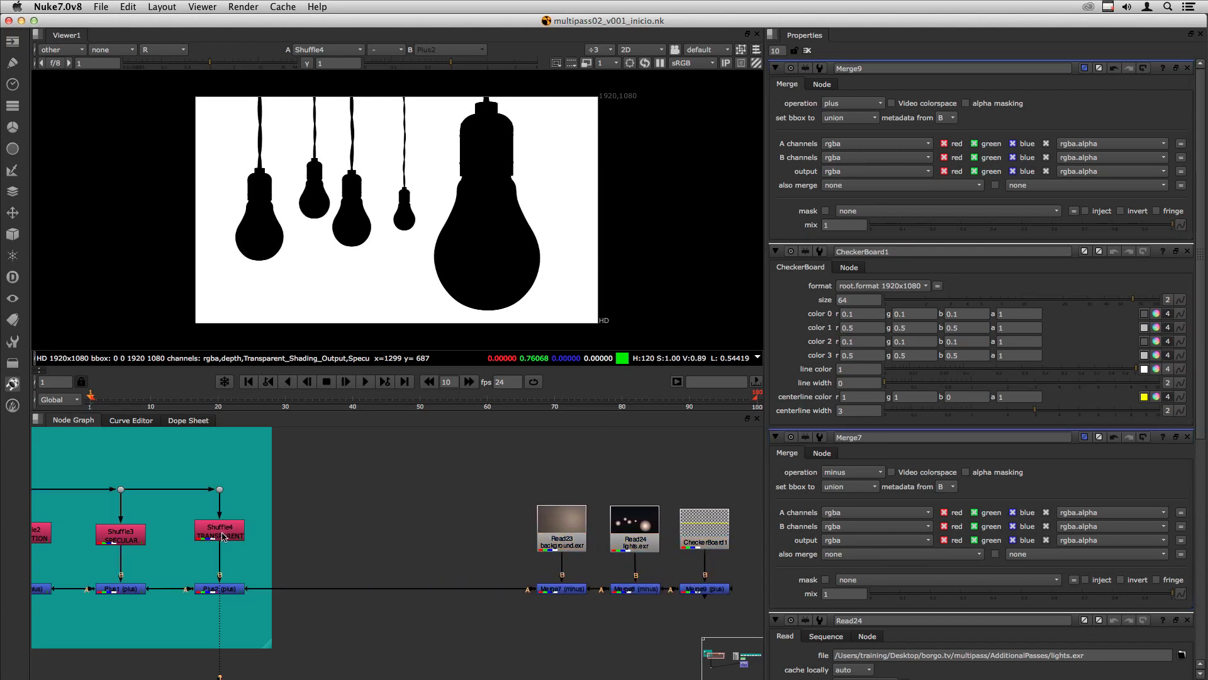
# Add a Shuffle node beside the TRANSPARENT shuffle and feed it from the main pipe through a new dot
pyautogui.press('Tab')
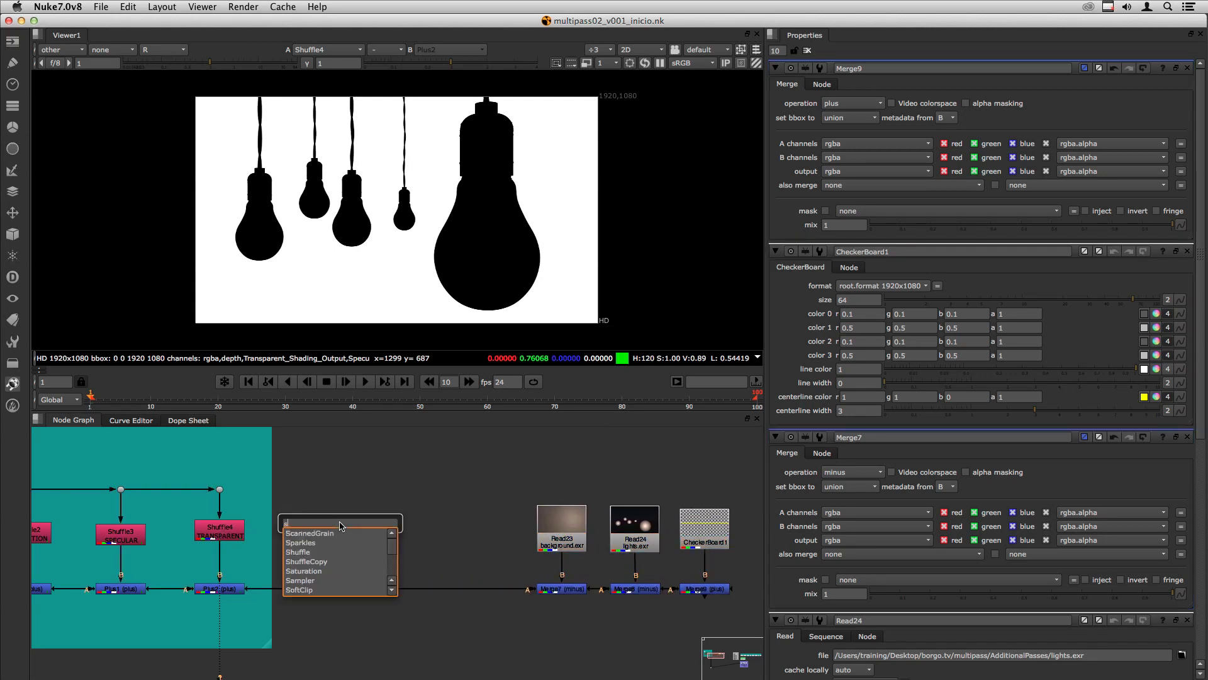
pyautogui.write('shuf')
pyautogui.press('Return')
pyautogui.moveTo(337, 536); pyautogui.dragTo(323, 490)
pyautogui.moveTo(137, 476); pyautogui.dragTo(167, 488, button='middle')
pyautogui.moveTo(394, 523); pyautogui.dragTo(180, 459, button='middle')
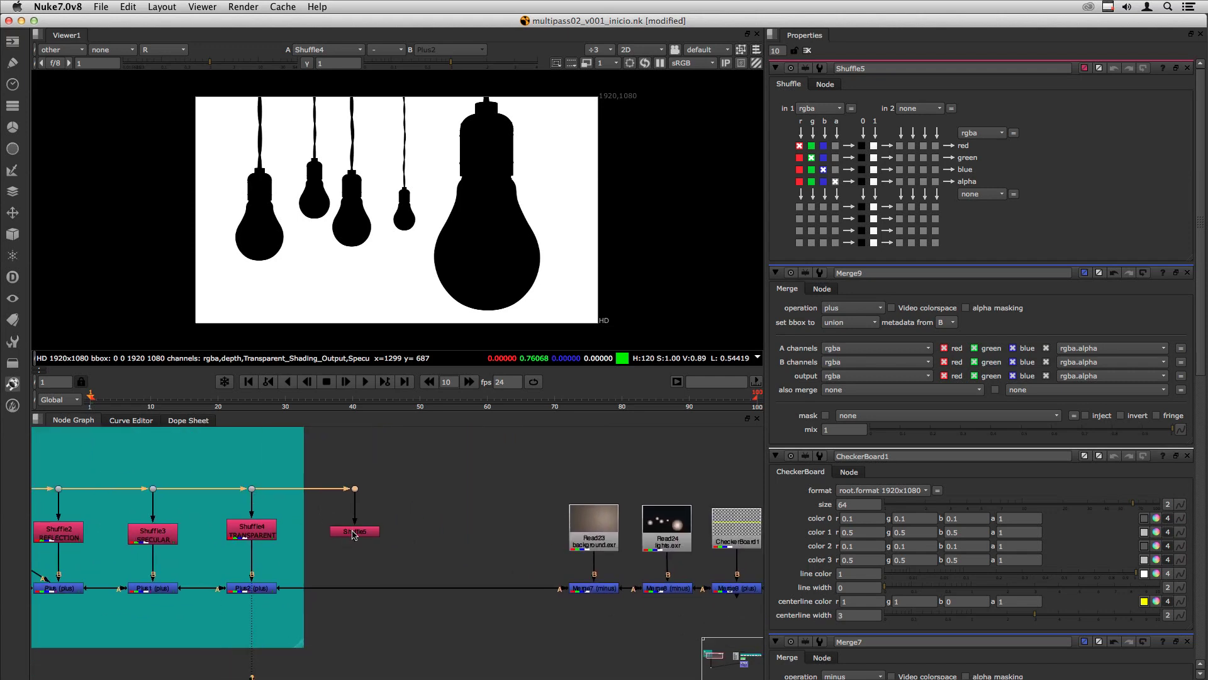
# Set the new Shuffle's second input to "other" and route that layer's first channel into alpha
pyautogui.click(355, 532)
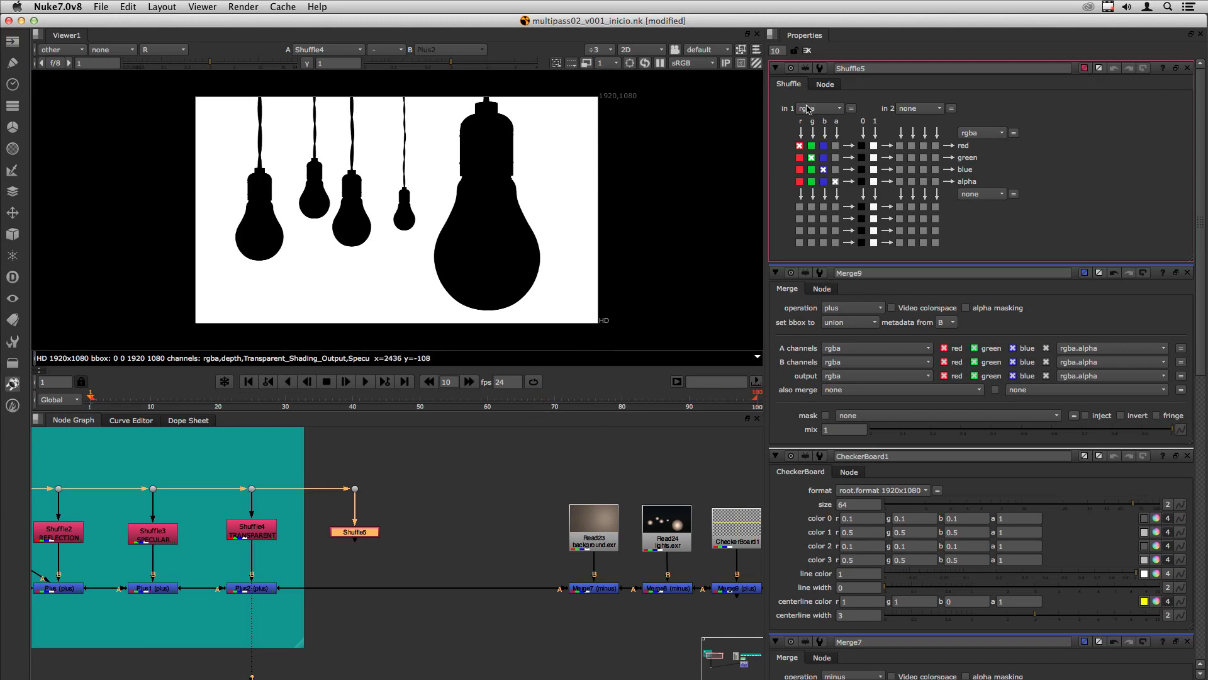
pyautogui.click(920, 108)
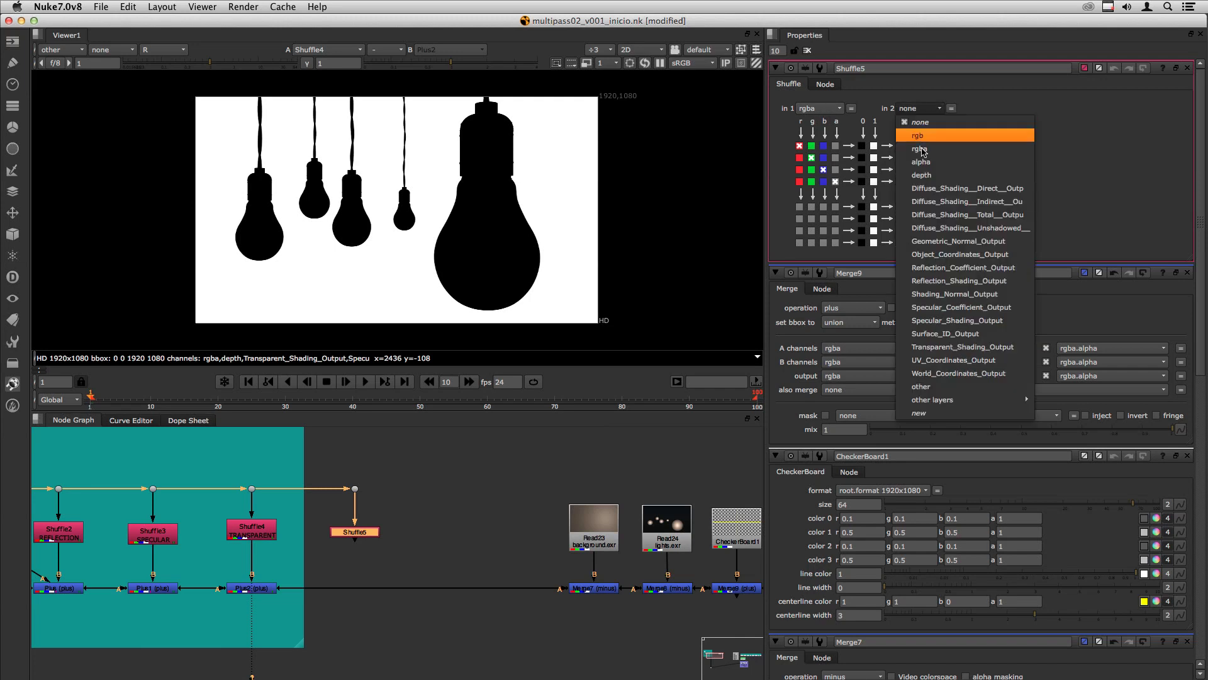
pyautogui.click(926, 388)
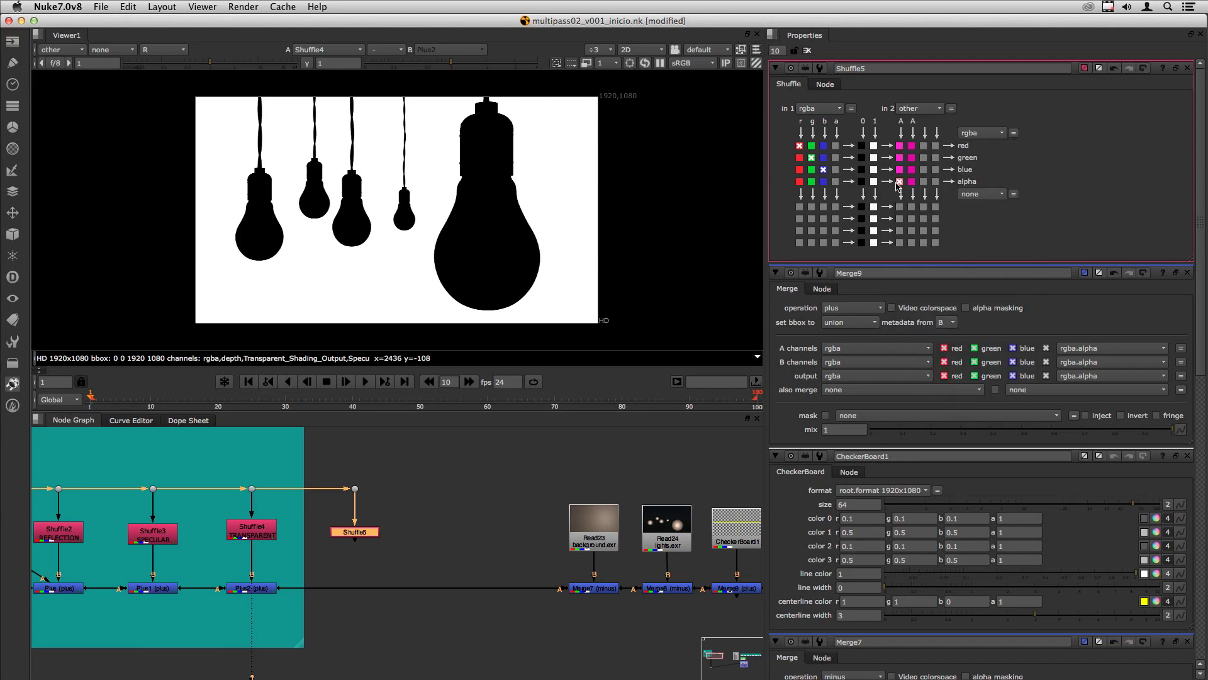
pyautogui.click(372, 524)
pyautogui.click(354, 535)
# Display the new Shuffle's rgba alpha channel in the viewer
pyautogui.click(61, 49)
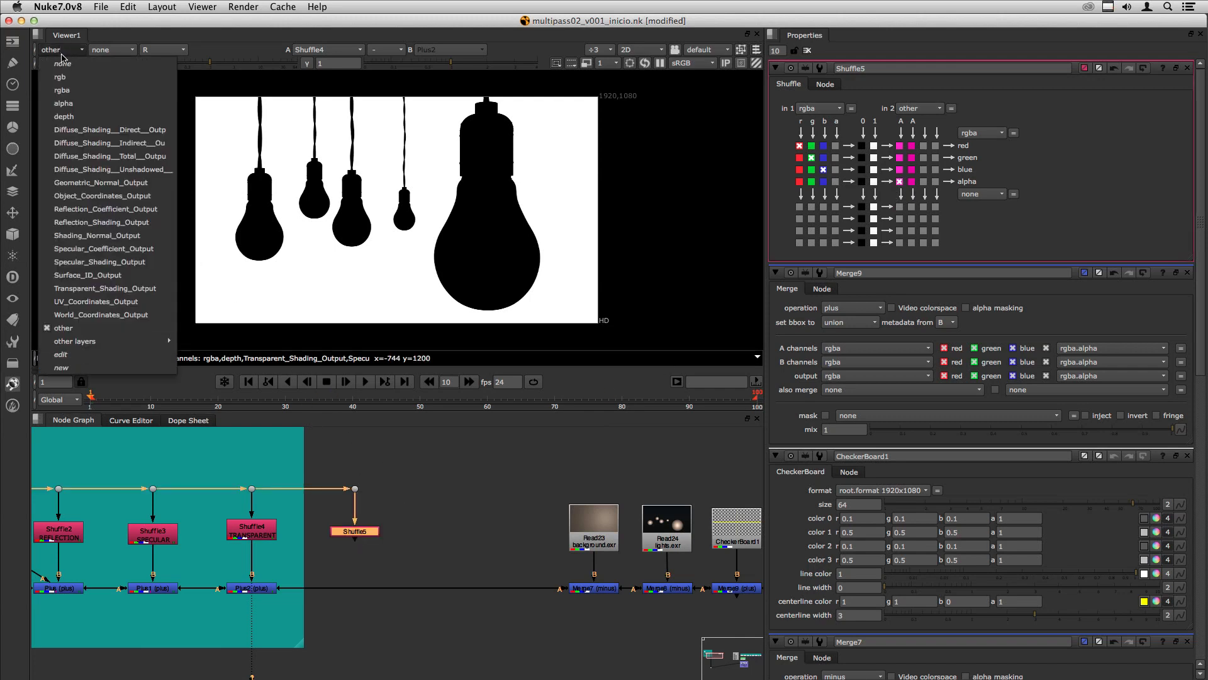
pyautogui.click(73, 103)
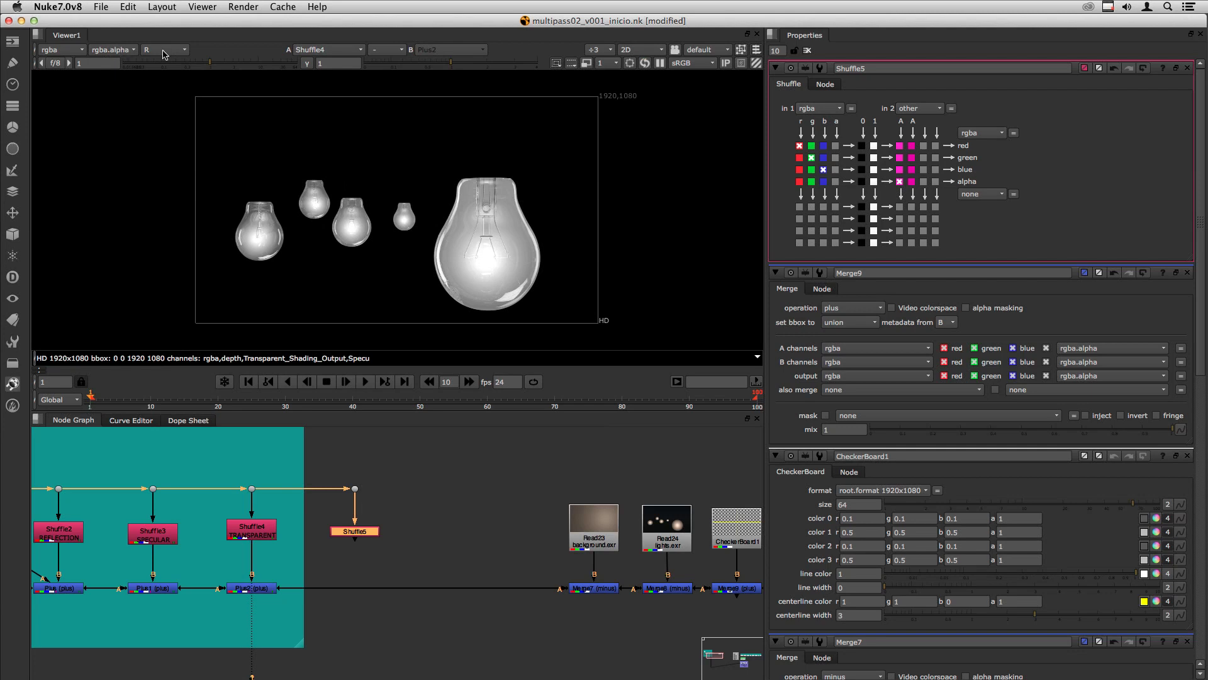
pyautogui.click(163, 51)
pyautogui.click(169, 138)
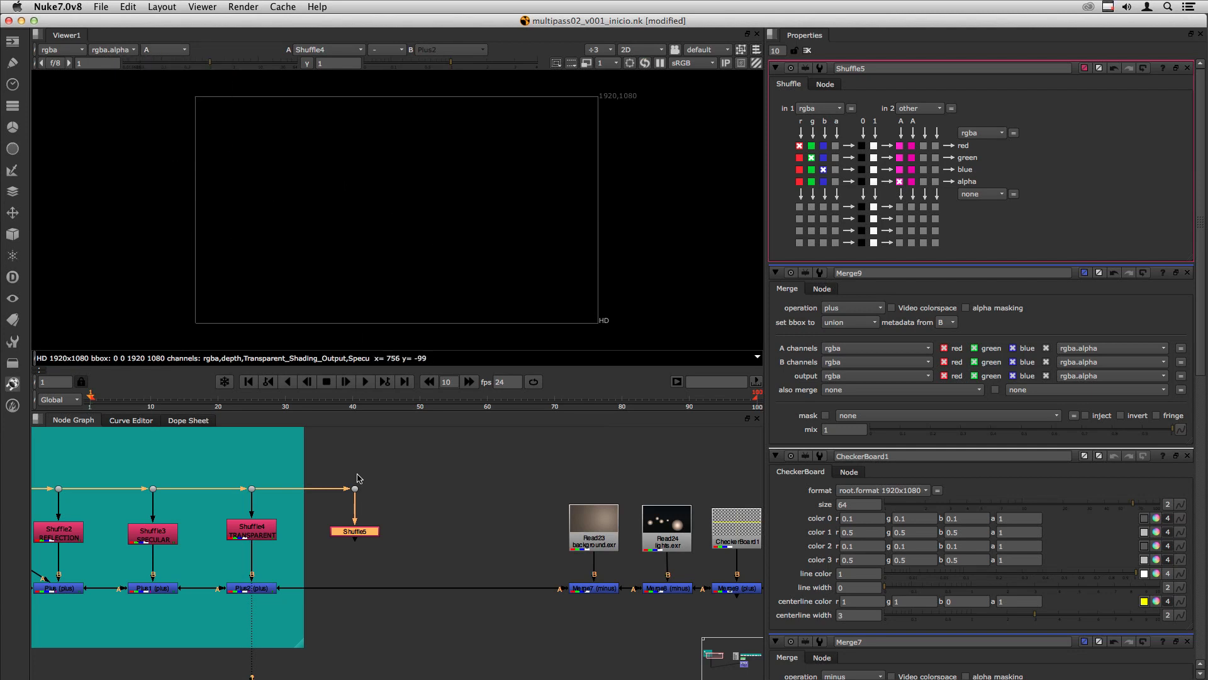
pyautogui.press('1')
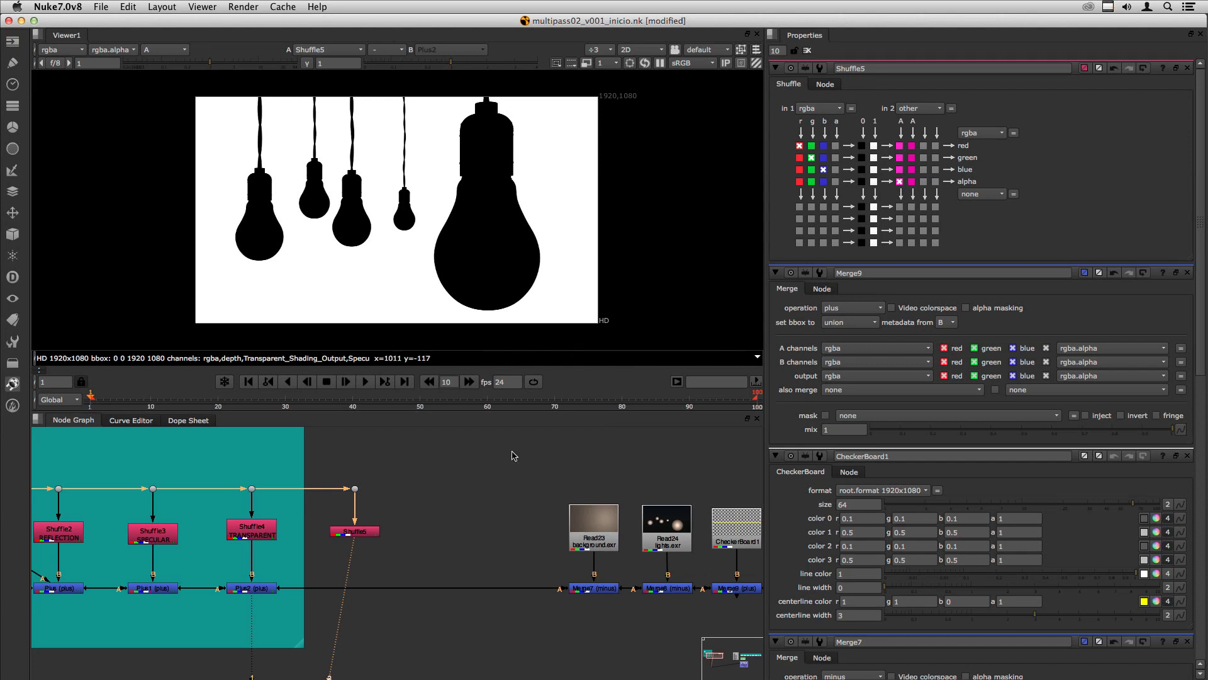
# Add an Invert node after the new Shuffle and view its alpha
pyautogui.click(359, 532)
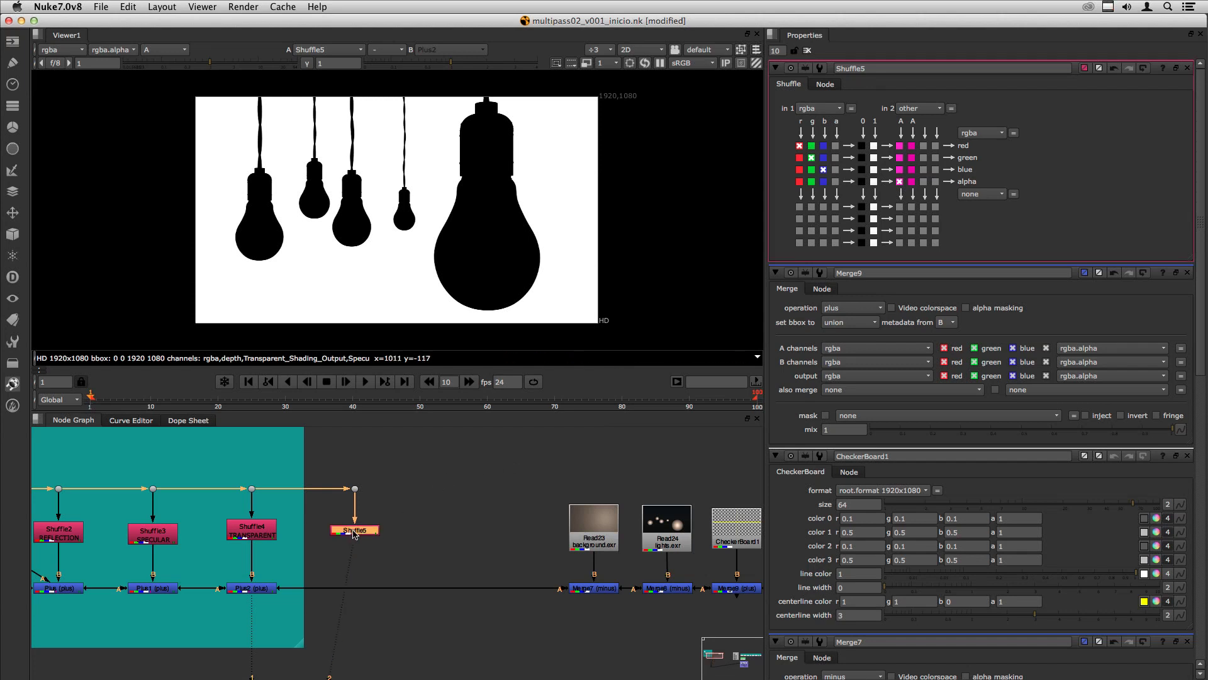
pyautogui.press('Tab')
pyautogui.write('in')
pyautogui.click(354, 542)
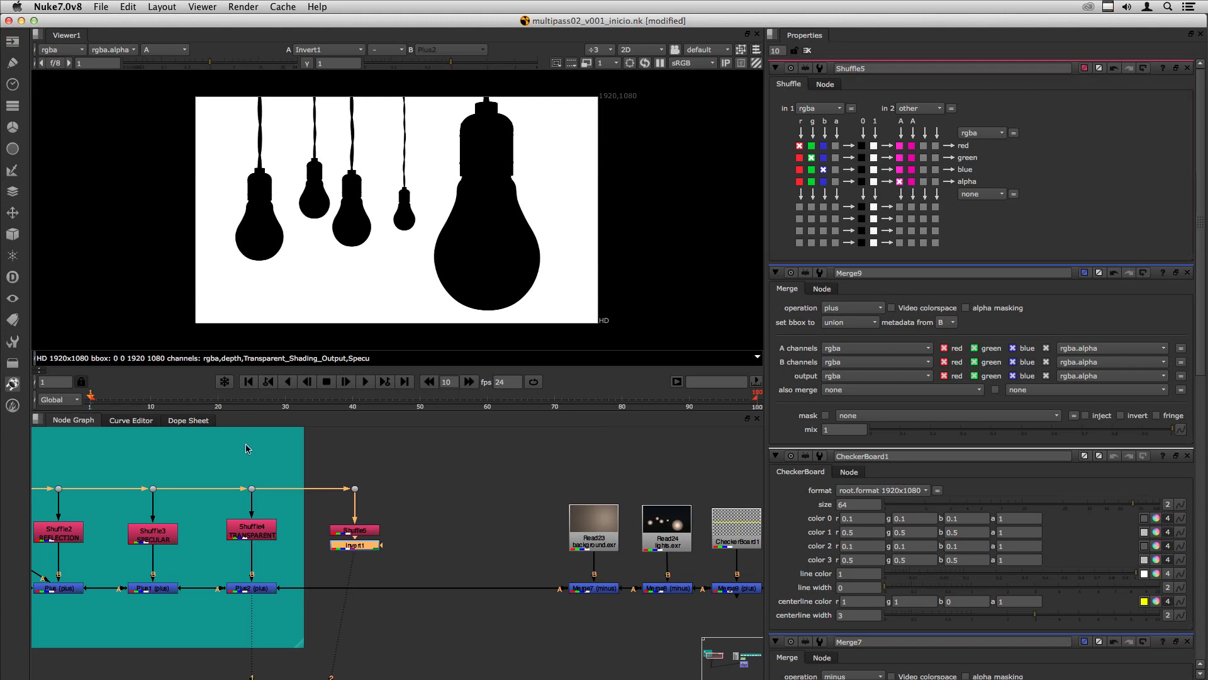
pyautogui.click(391, 577)
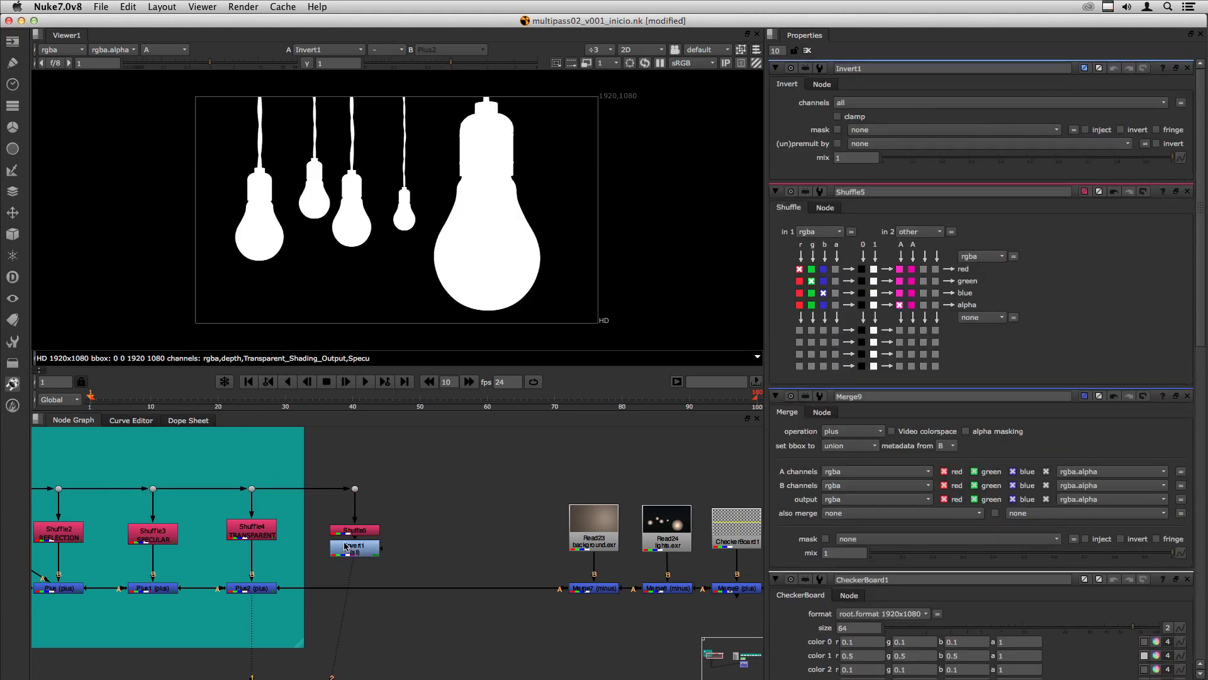
# Restrict the Invert node to the alpha channel
pyautogui.click(358, 555)
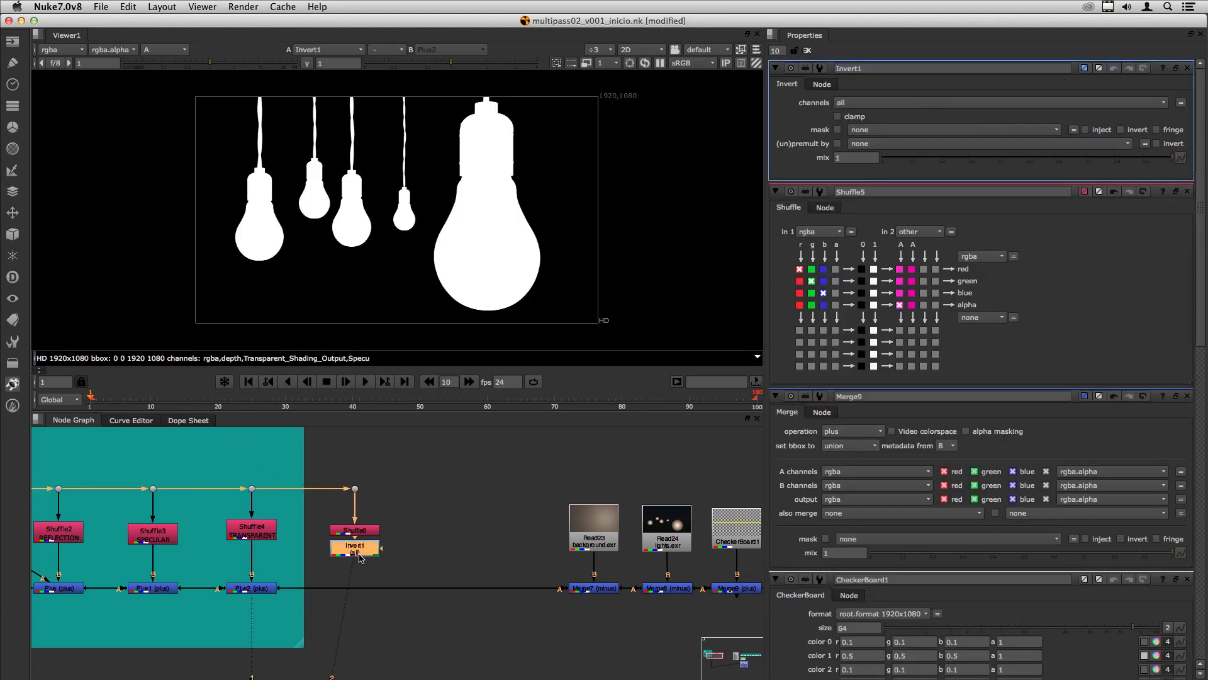
pyautogui.click(867, 105)
pyautogui.click(871, 164)
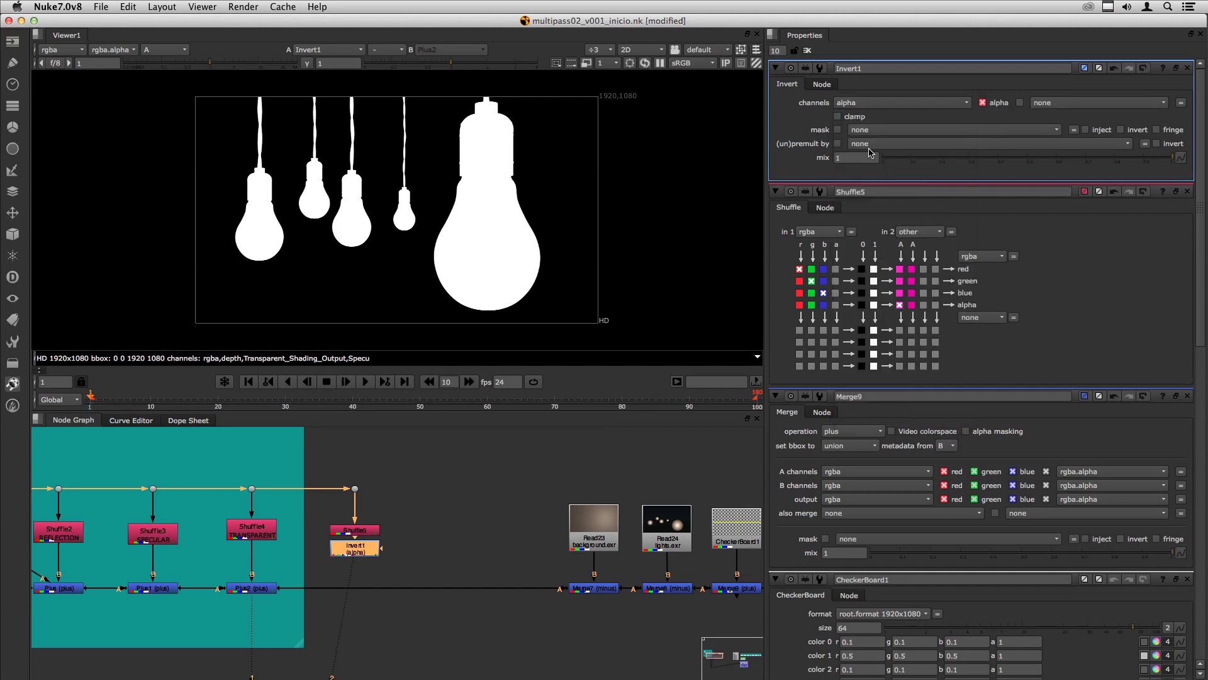
pyautogui.click(860, 103)
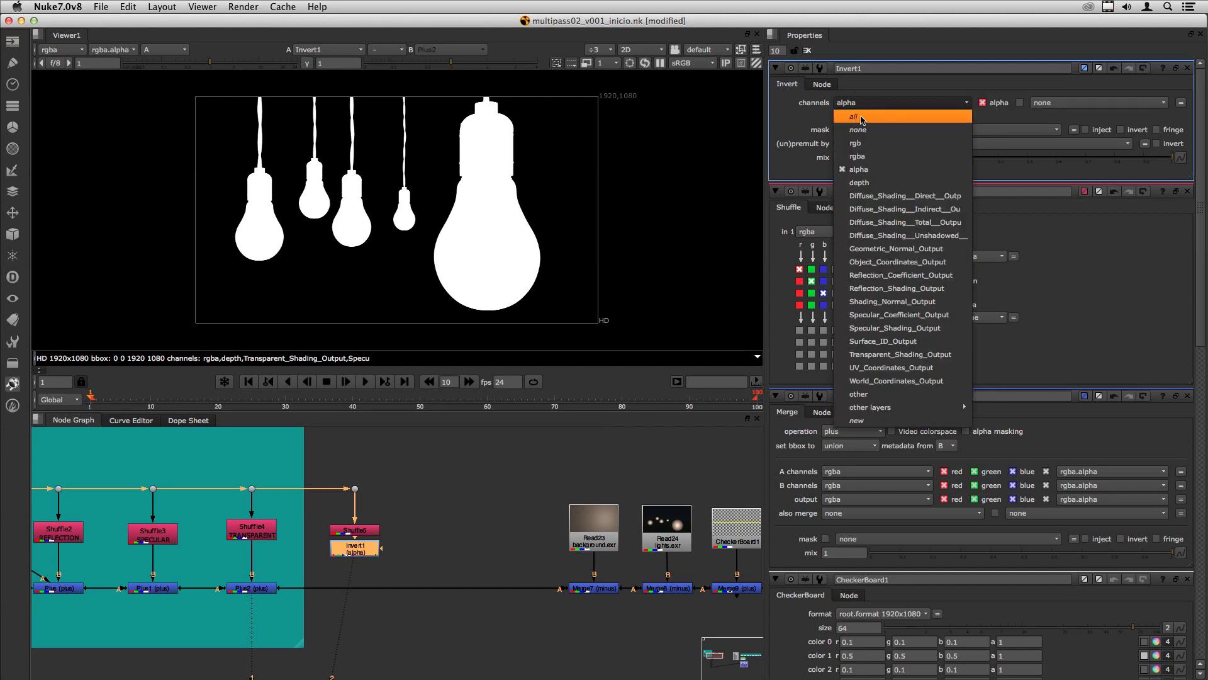
pyautogui.click(831, 102)
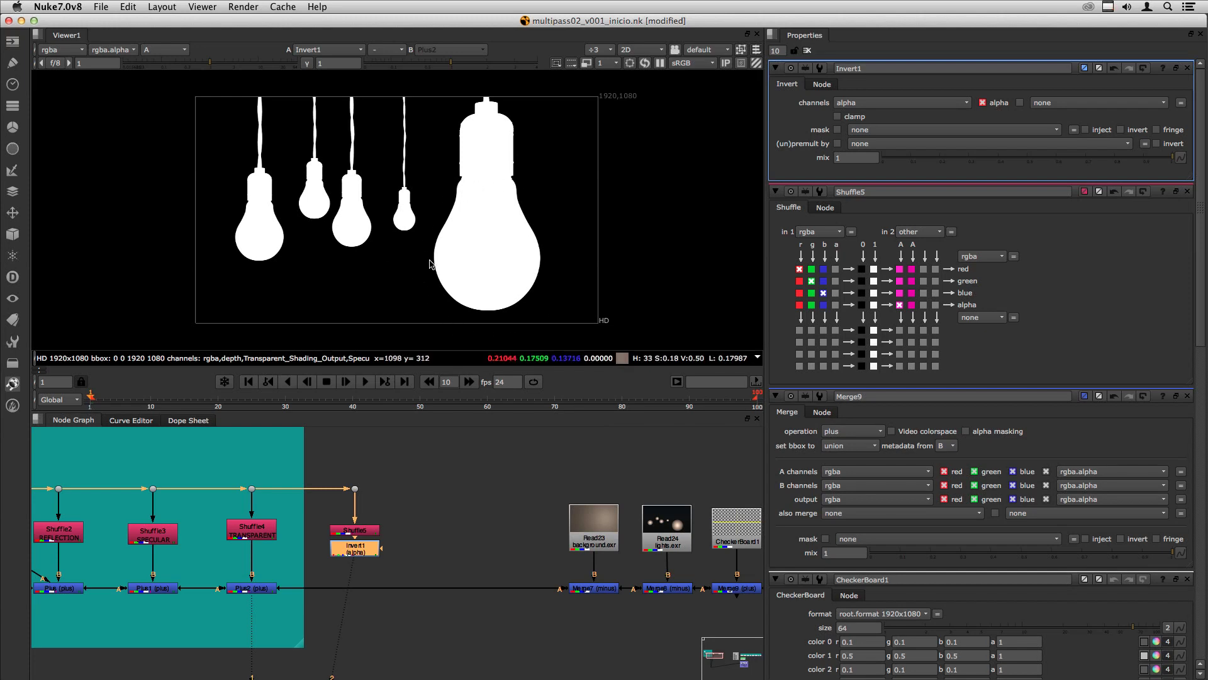
# View the TRANSPARENT shuffle's alpha, followed by its red channel
pyautogui.moveTo(422, 571); pyautogui.dragTo(285, 502)
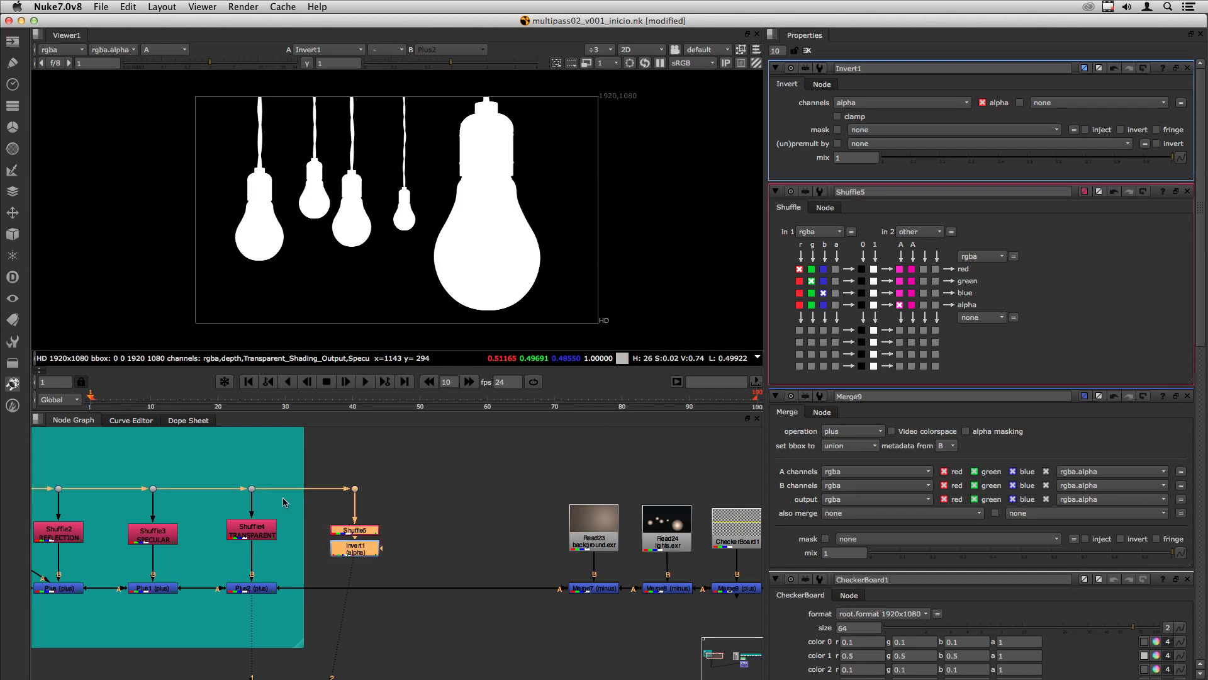
pyautogui.click(251, 536)
pyautogui.press('1')
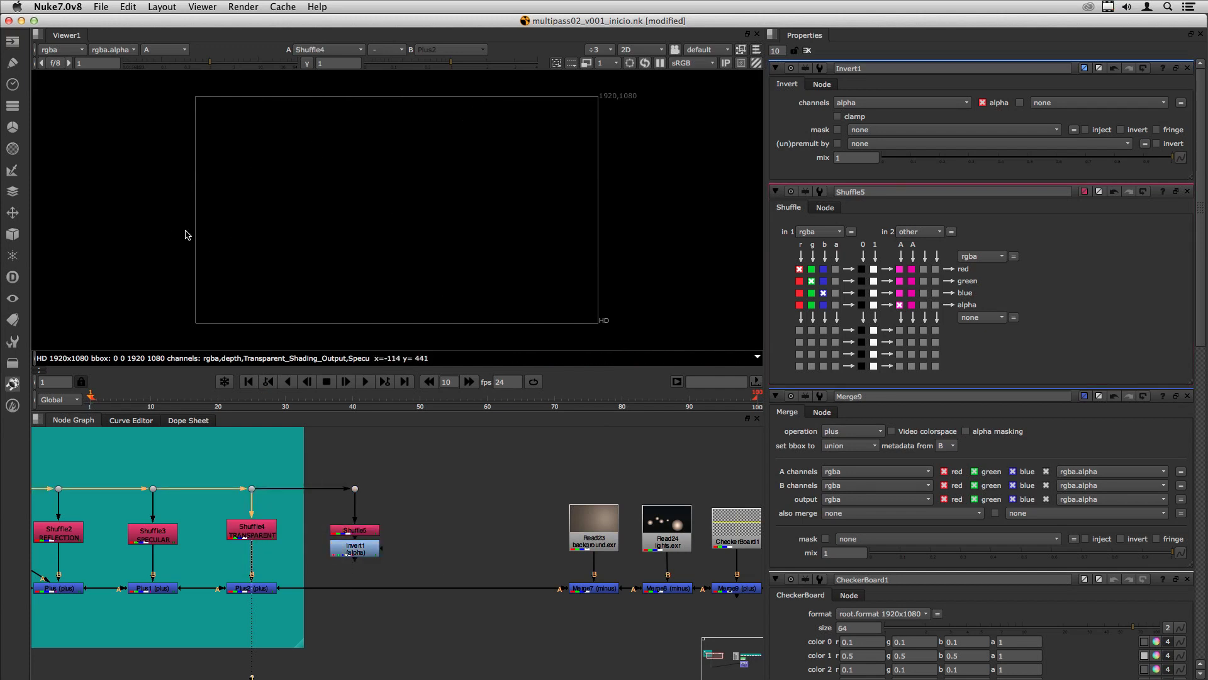
pyautogui.press('r')
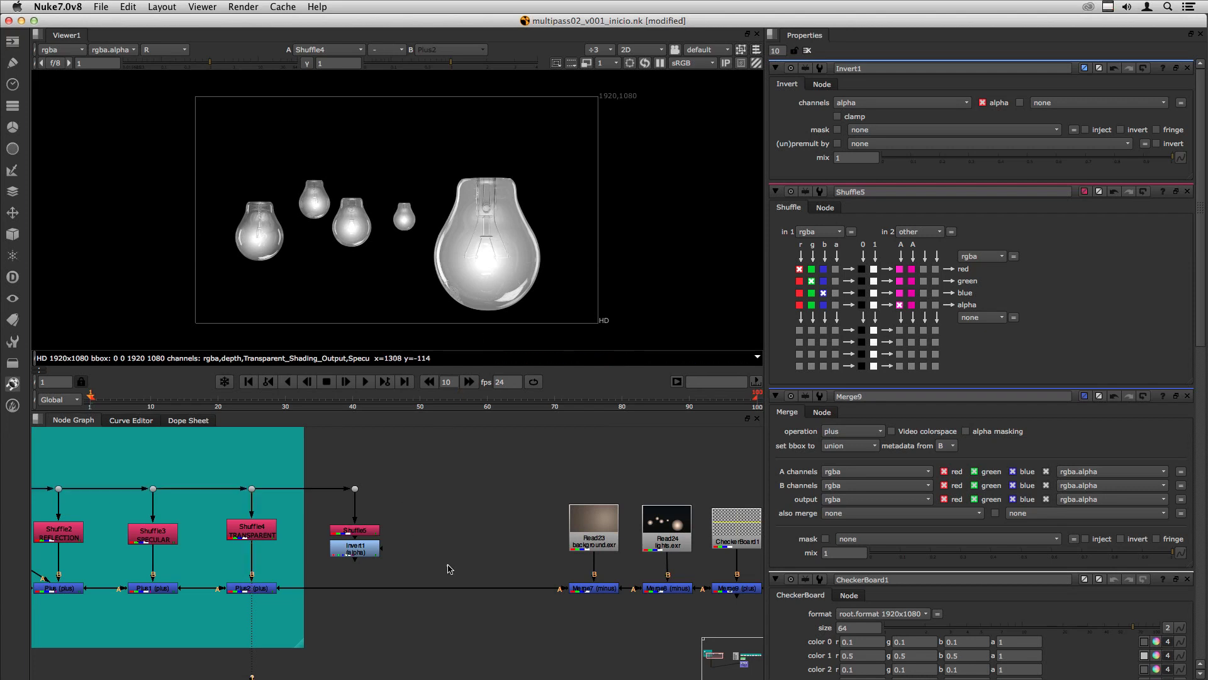
# Move the new Shuffle and its Invert node farther from the TRANSPARENT shuffle to leave a gap between them
pyautogui.moveTo(445, 566); pyautogui.dragTo(319, 439)
pyautogui.moveTo(355, 535); pyautogui.dragTo(460, 532)
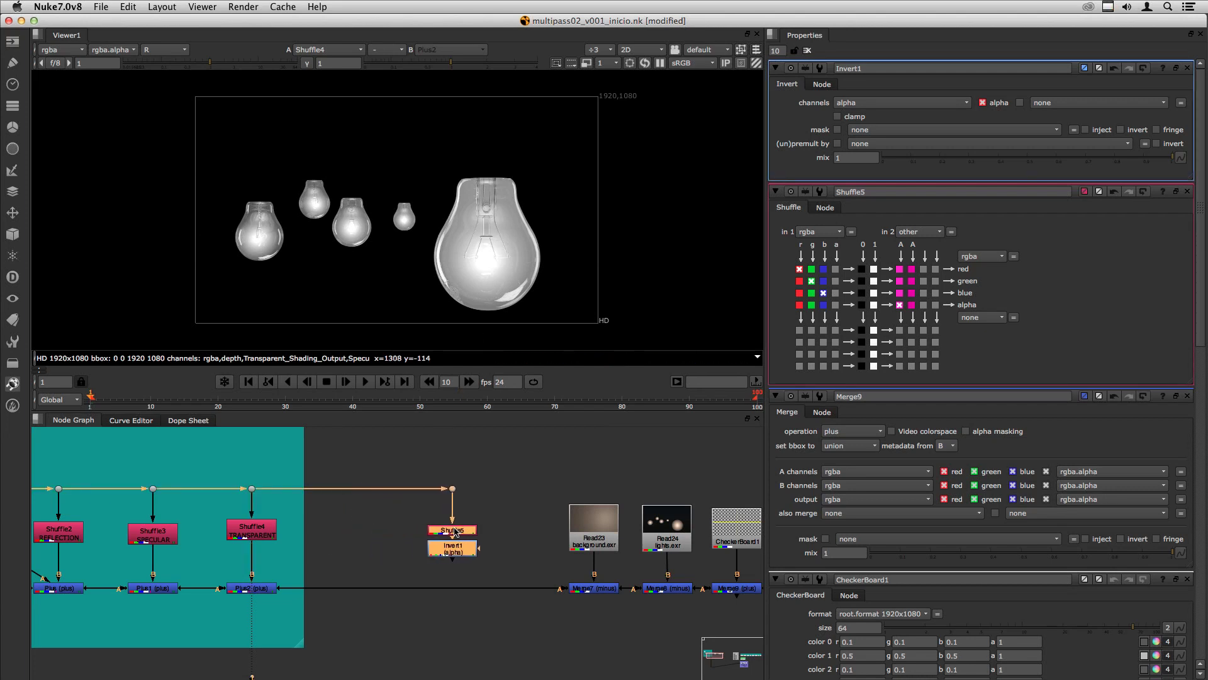
# Add an unconnected ColorLookup node in the gap between the TRANSPARENT shuffle and the alpha Shuffle
pyautogui.click(377, 535)
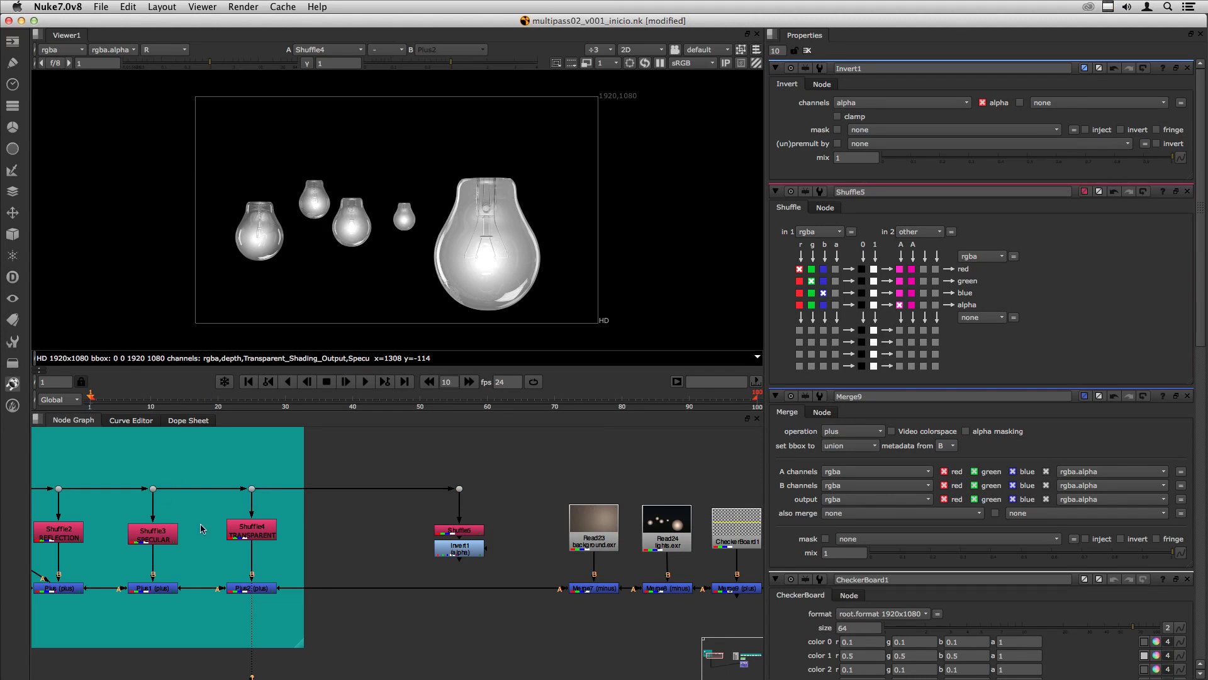
pyautogui.press('Tab')
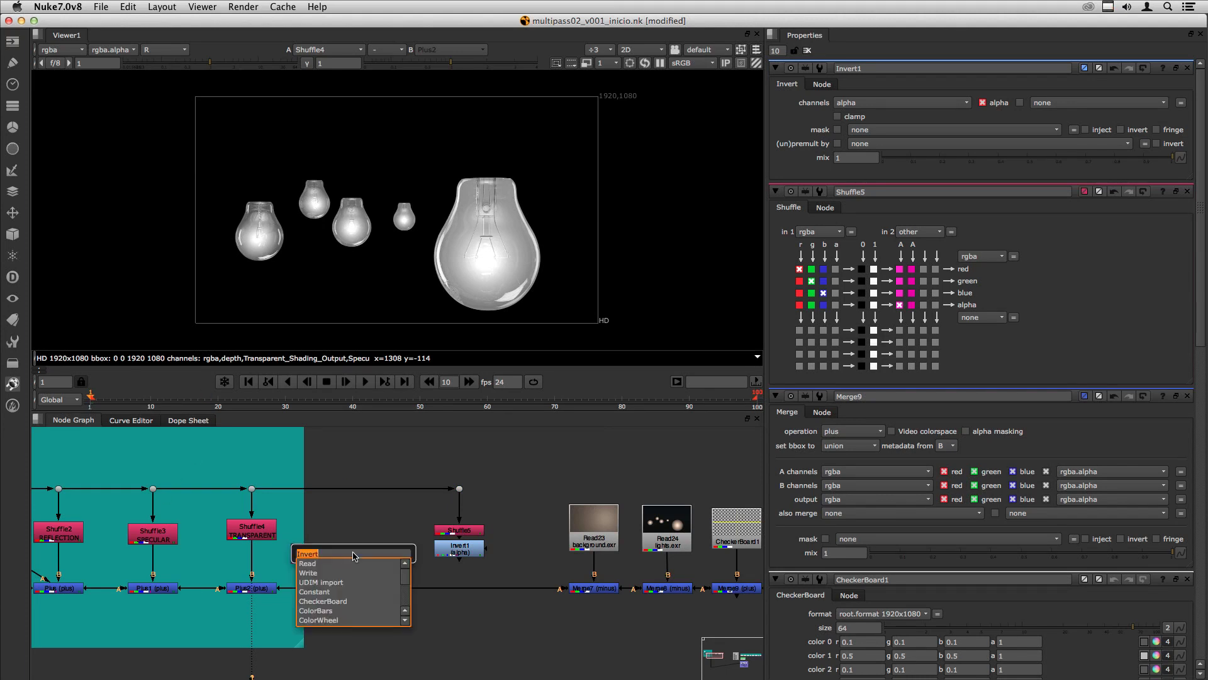
pyautogui.write('ColorLookup')
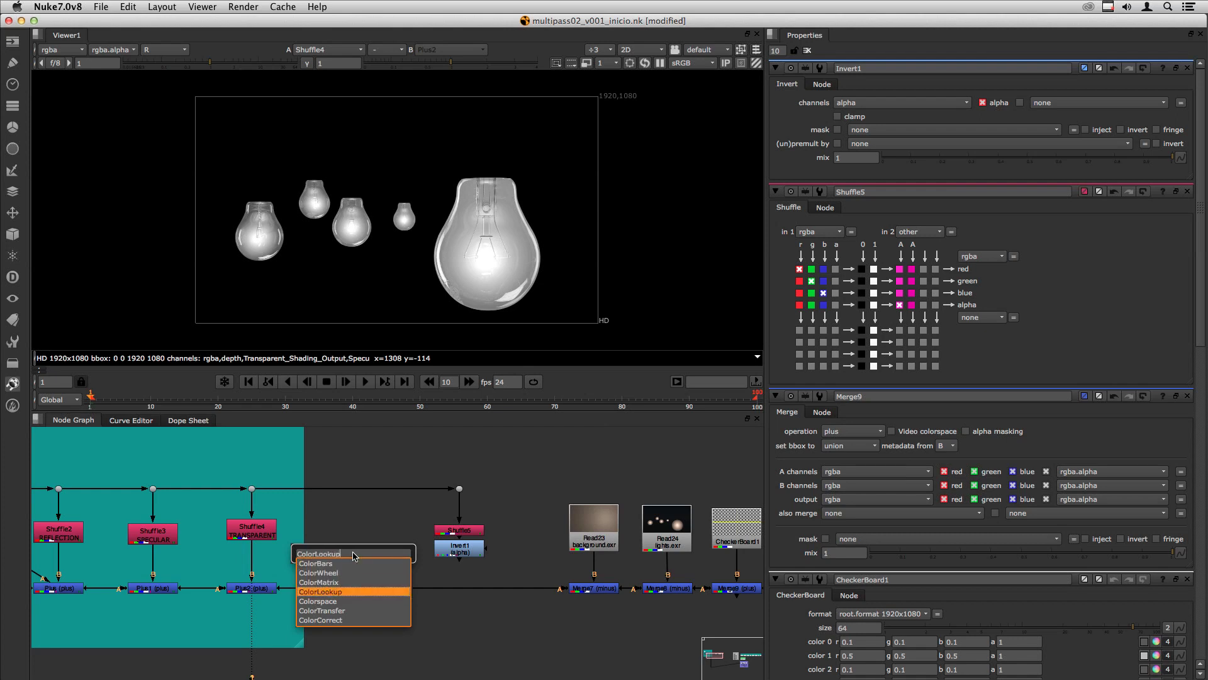
pyautogui.press('Return')
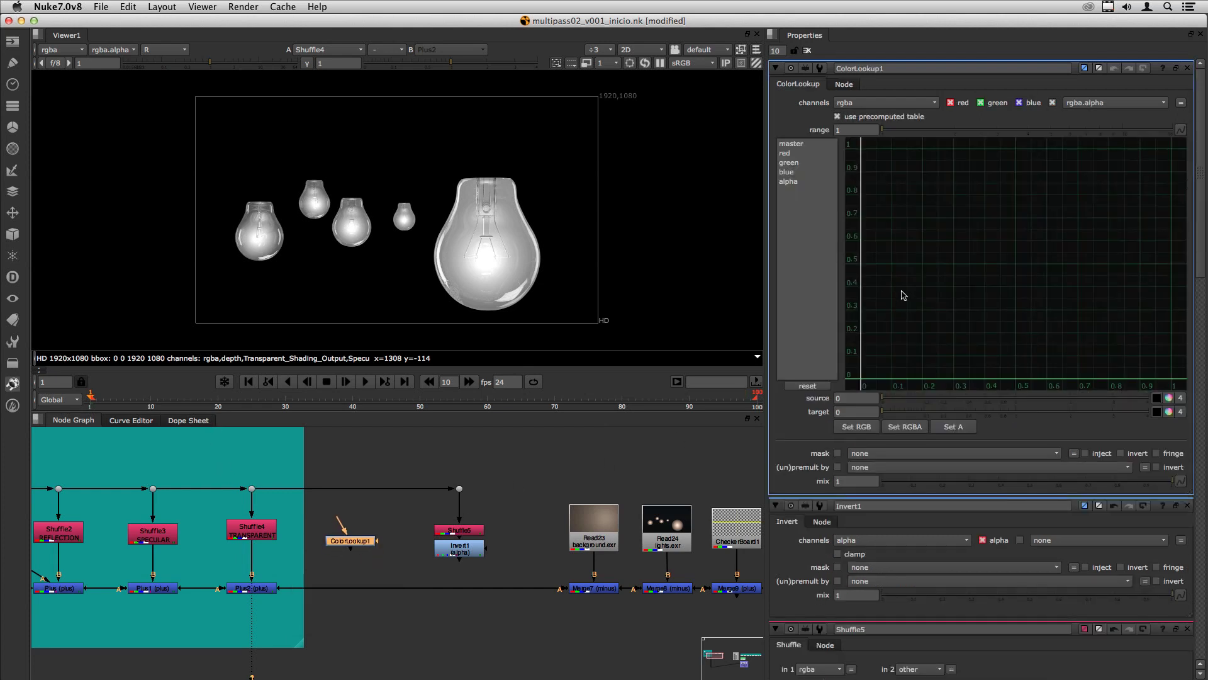
pyautogui.click(326, 532)
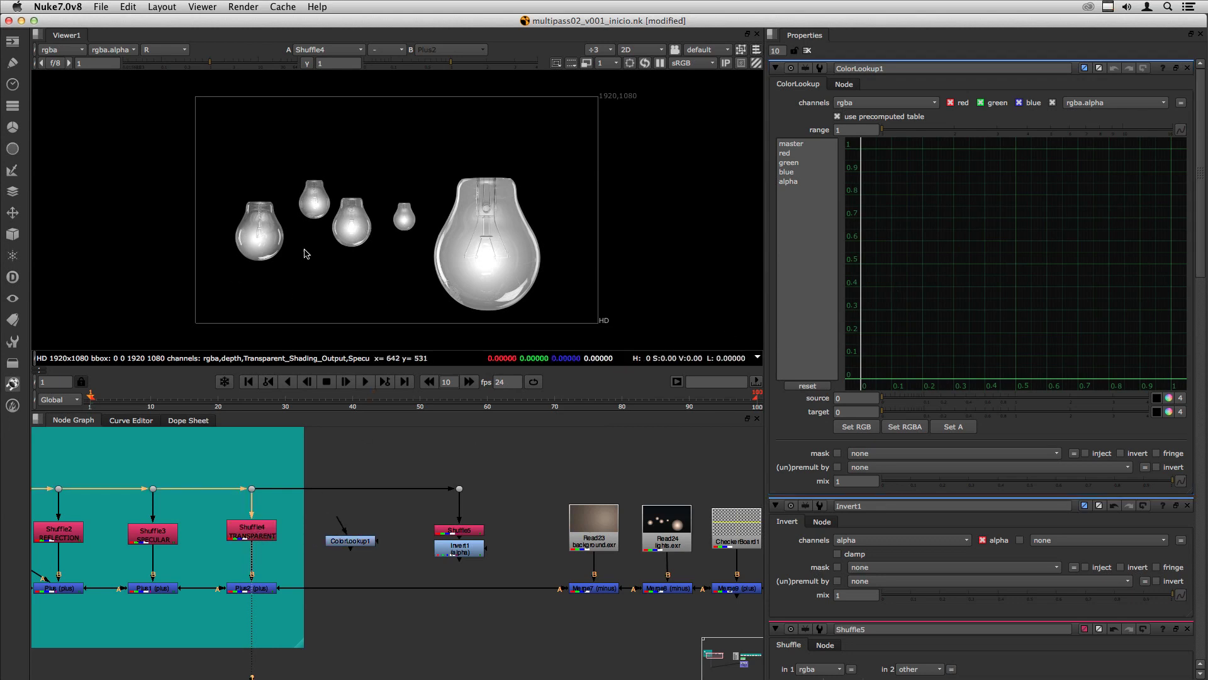
# Compare the green, blue and red channels of the TRANSPARENT pass, sampling pixels on the bulbs
pyautogui.keyDown('super'); pyautogui.click(246, 256); pyautogui.keyUp('super')
pyautogui.keyDown('super'); pyautogui.moveTo(441, 258); pyautogui.dragTo(342, 271); pyautogui.keyUp('super')
pyautogui.press('g')
pyautogui.keyDown('super'); pyautogui.click(465, 264); pyautogui.keyUp('super')
pyautogui.press('b')
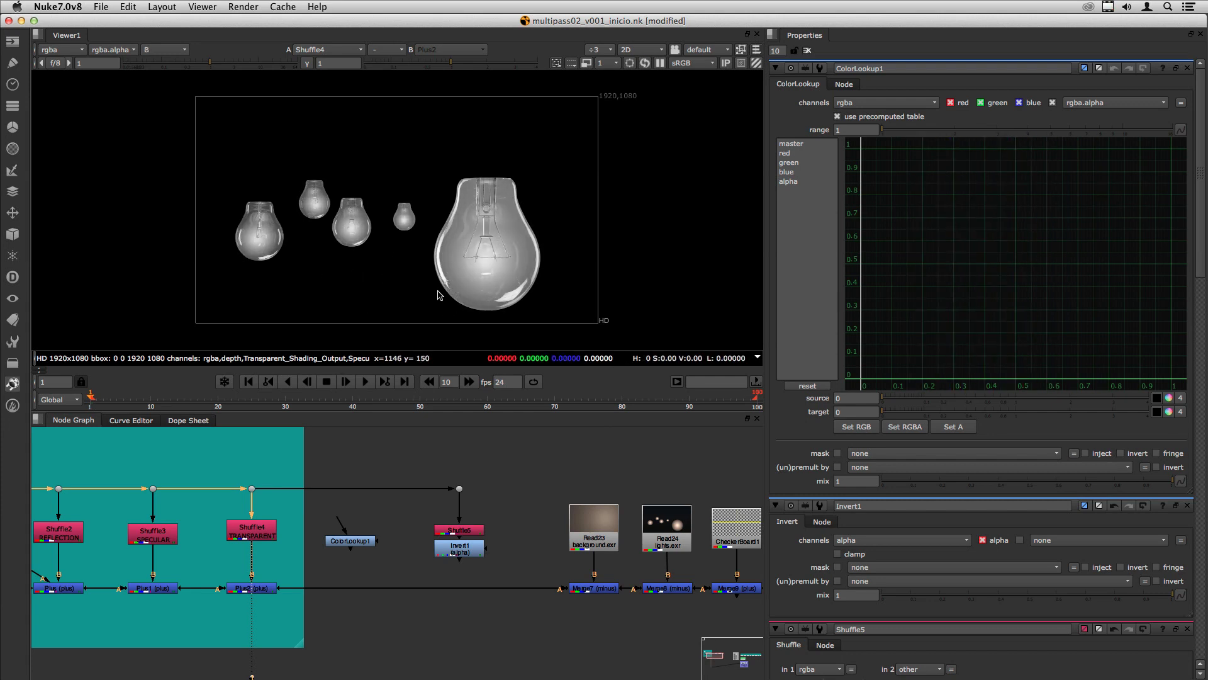
pyautogui.keyDown('super'); pyautogui.moveTo(440, 294); pyautogui.dragTo(448, 287); pyautogui.keyUp('super')
pyautogui.press('r')
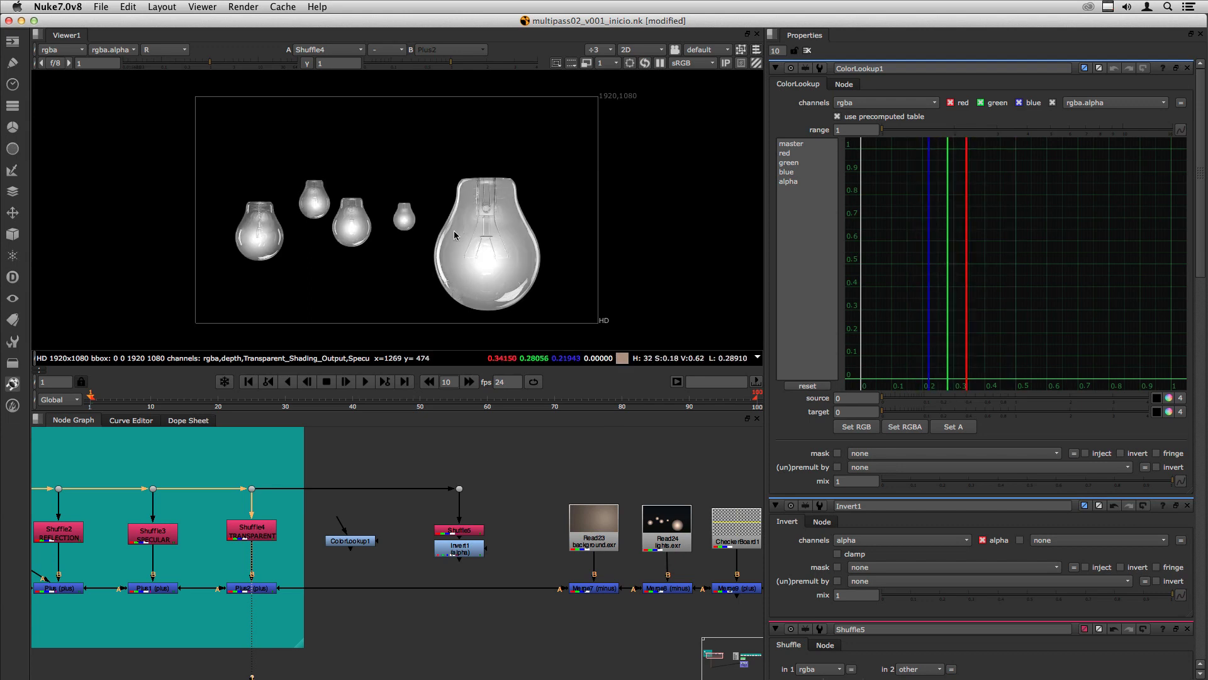
# Connect the ColorLookup node to the TRANSPARENT shuffle, view its output and show its red curve
pyautogui.moveTo(340, 519); pyautogui.dragTo(361, 535)
pyautogui.press('1')
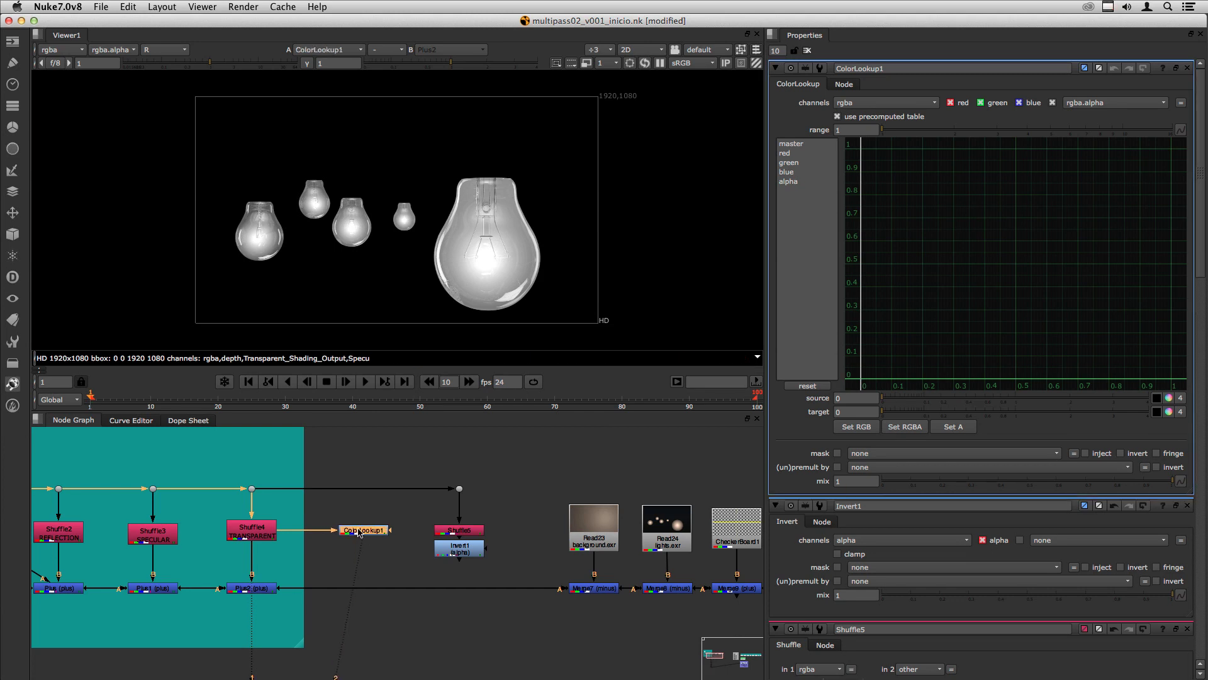
pyautogui.click(791, 145)
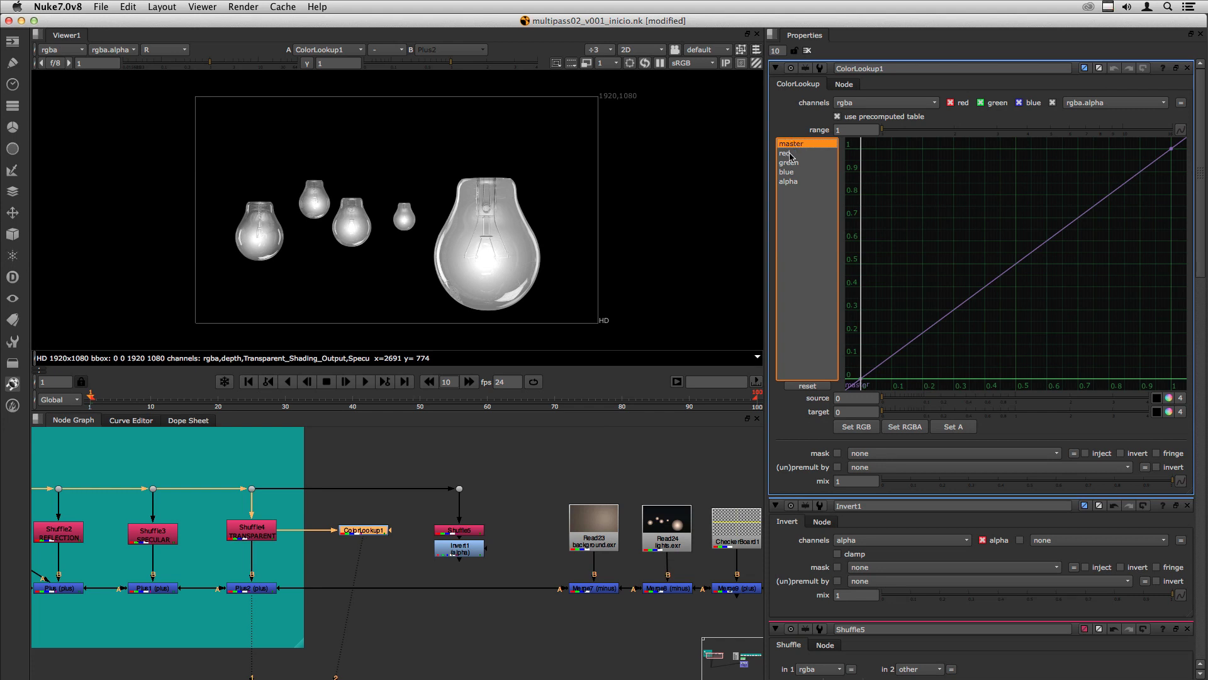
pyautogui.click(792, 154)
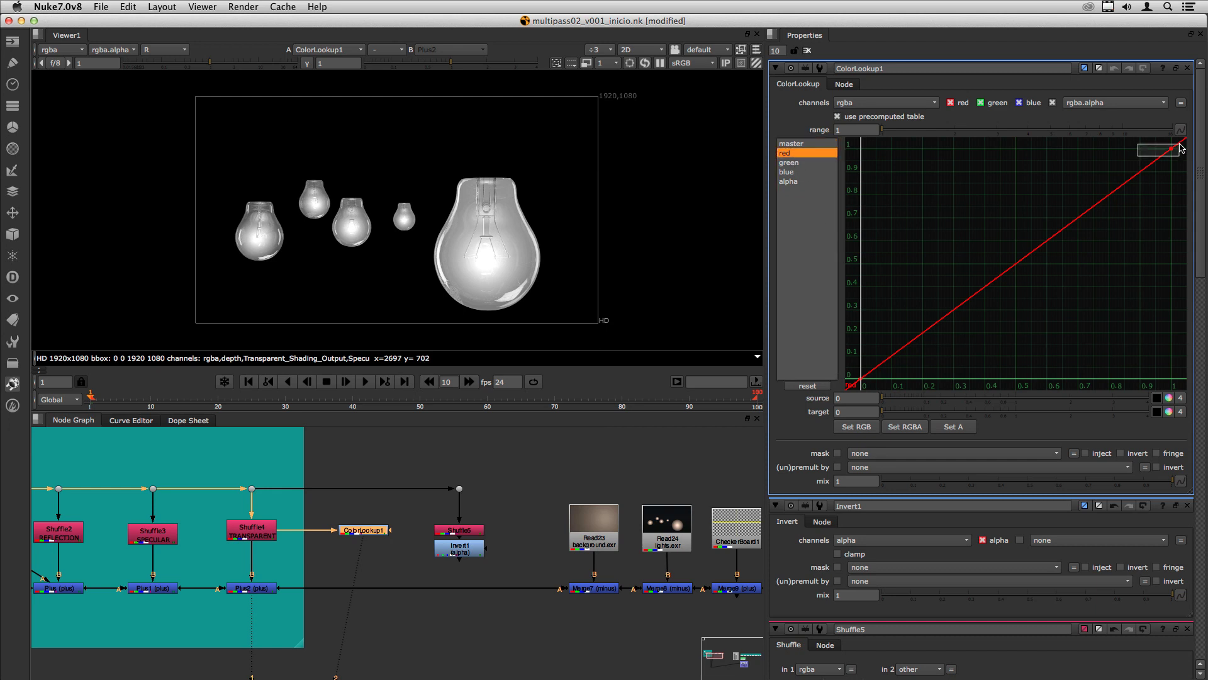
# Set the interpolation of the red curve's upper key to Horizontal
pyautogui.click(1164, 157)
pyautogui.rightClick(1173, 149)
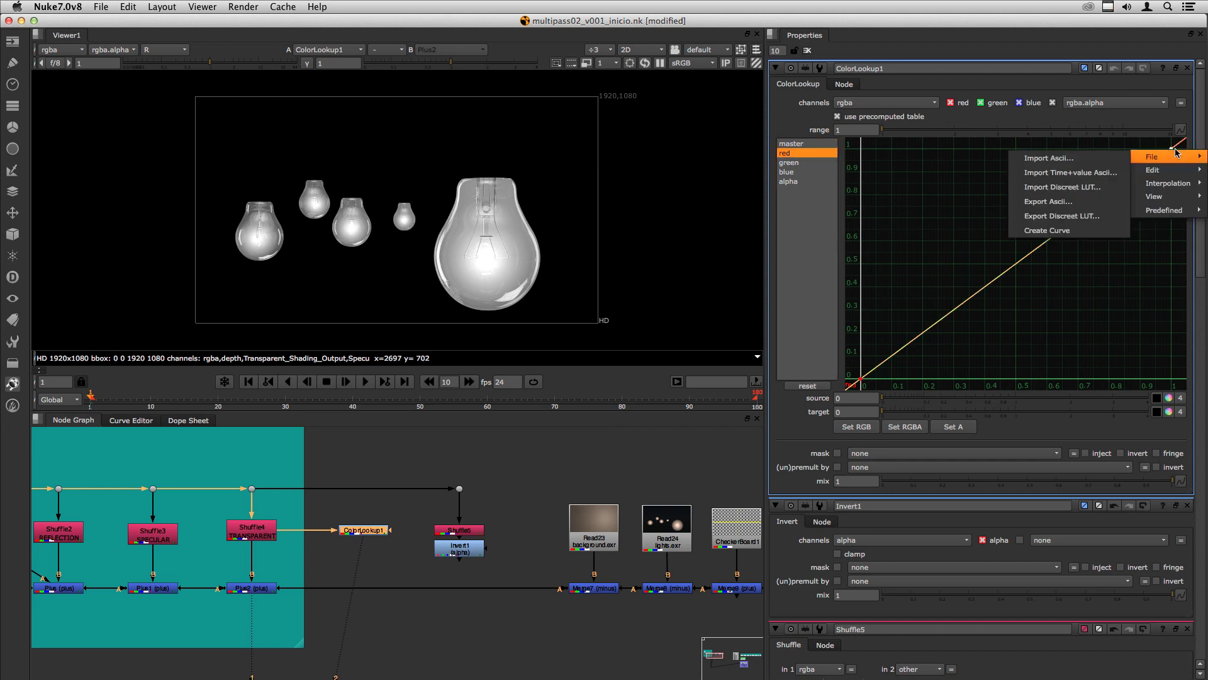
pyautogui.moveTo(1164, 183)
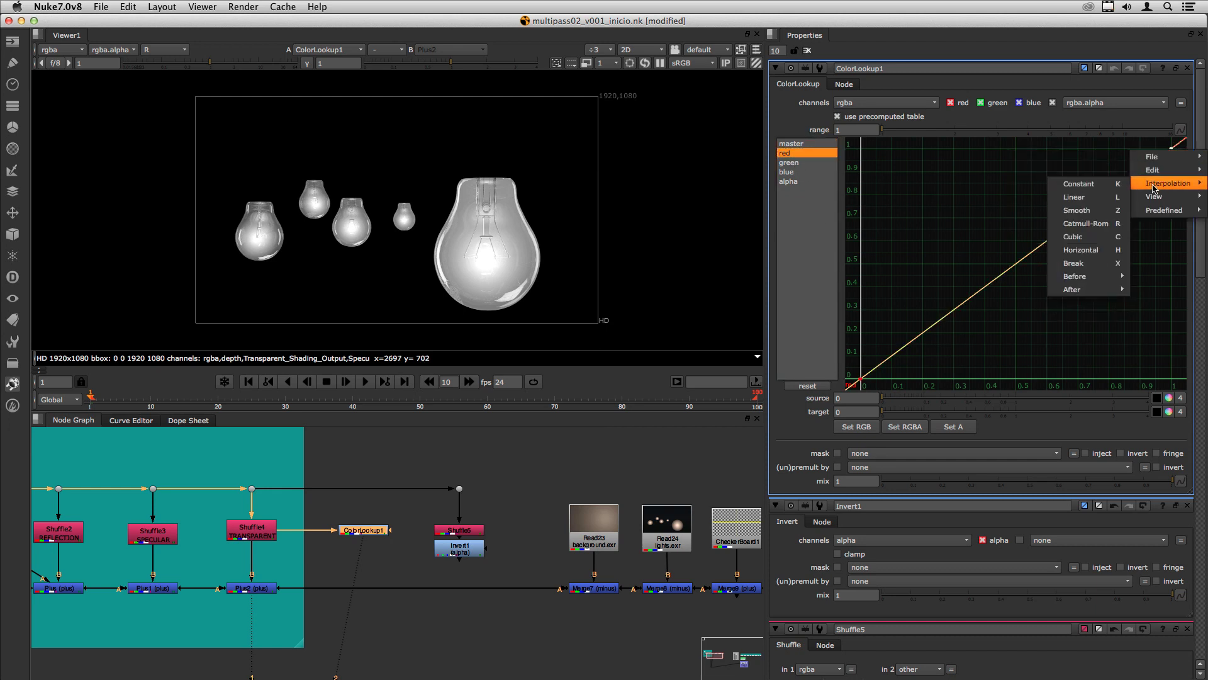
pyautogui.click(1077, 250)
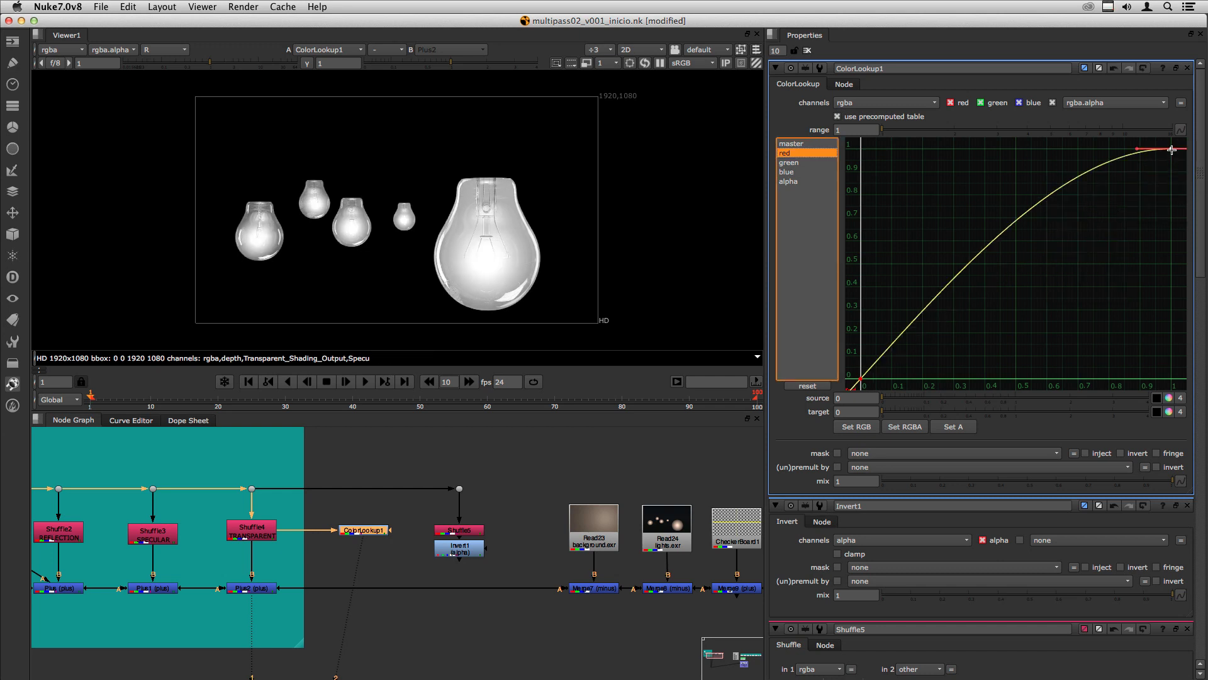
# Steepen the red curve by moving its upper key to about x 0.055, y 1, checking the matte edges
pyautogui.moveTo(1172, 149); pyautogui.dragTo(884, 187)
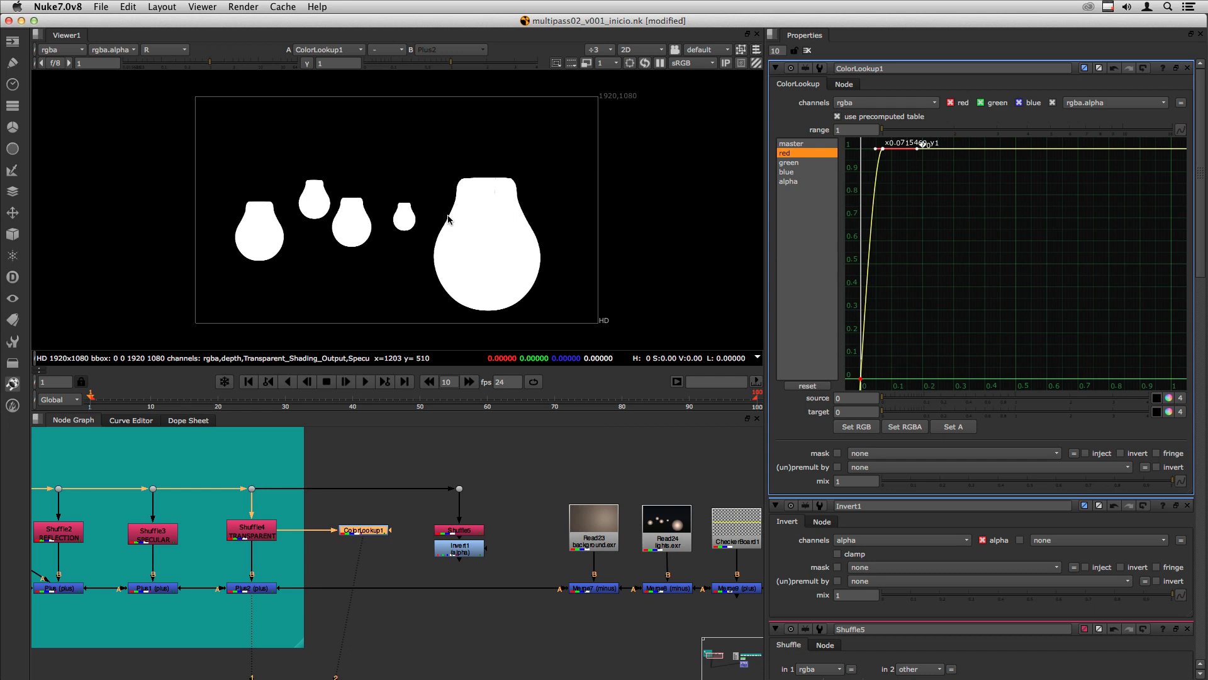
pyautogui.scroll(10, 448, 218)
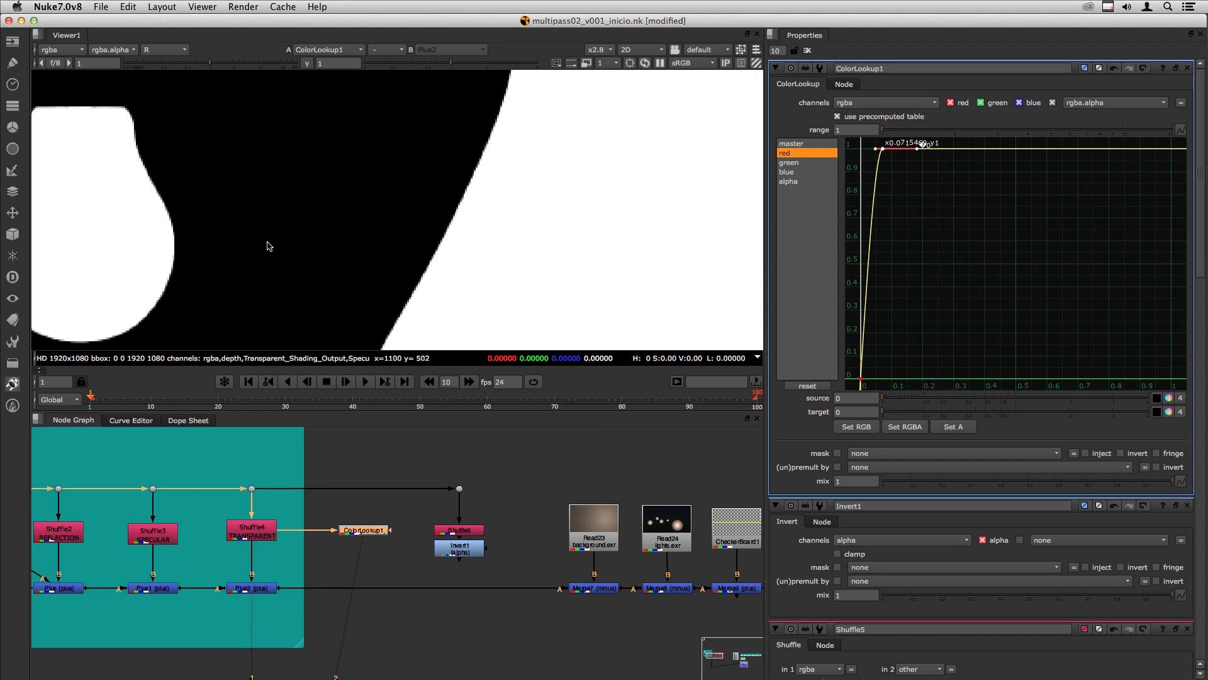
pyautogui.keyDown('ctrl'); pyautogui.click(442, 212); pyautogui.keyUp('ctrl')
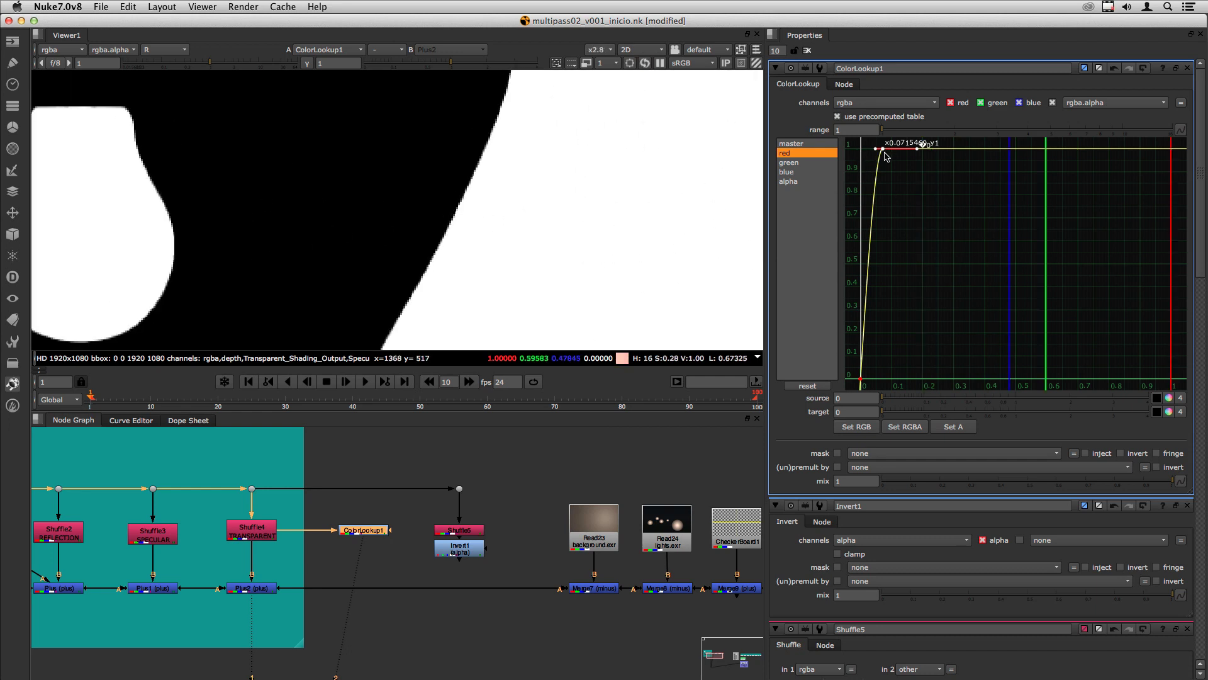
pyautogui.moveTo(888, 150)
pyautogui.mouseDown()
pyautogui.moveTo(978, 148)
pyautogui.moveTo(879, 157)
pyautogui.mouseUp()
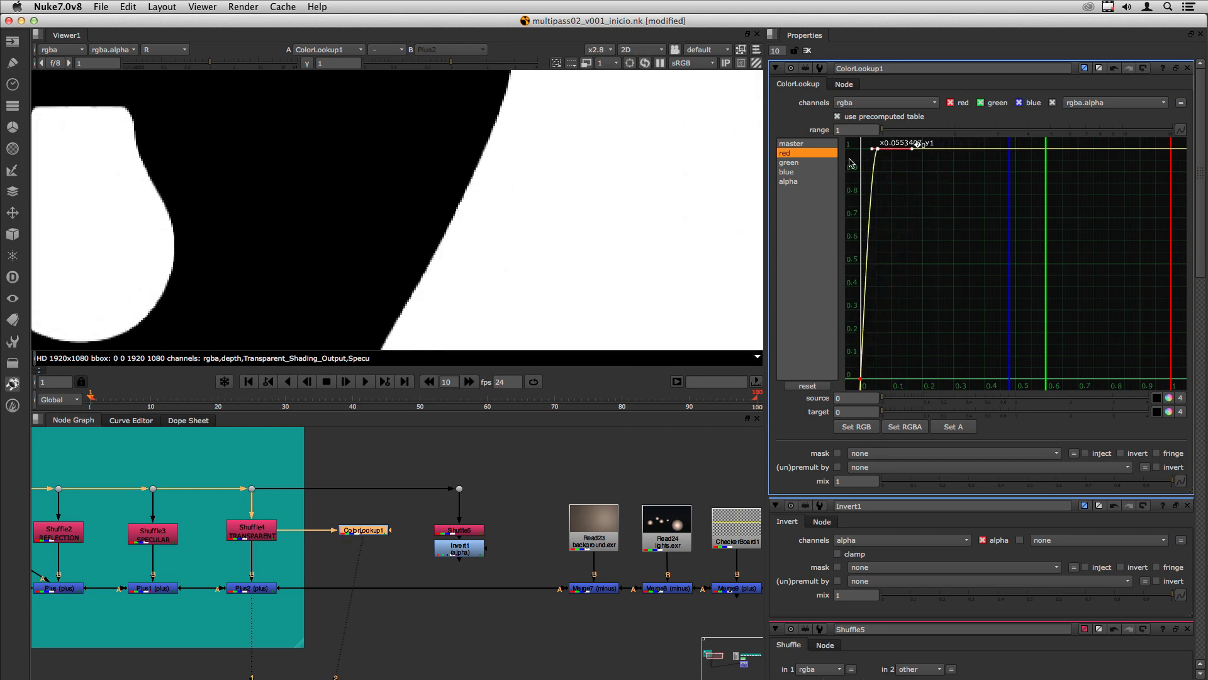
# Inspect the big bulb's matte edge and soften the red curve by moving its upper key to about x 0.167, y 1
pyautogui.scroll(3, 450, 230)
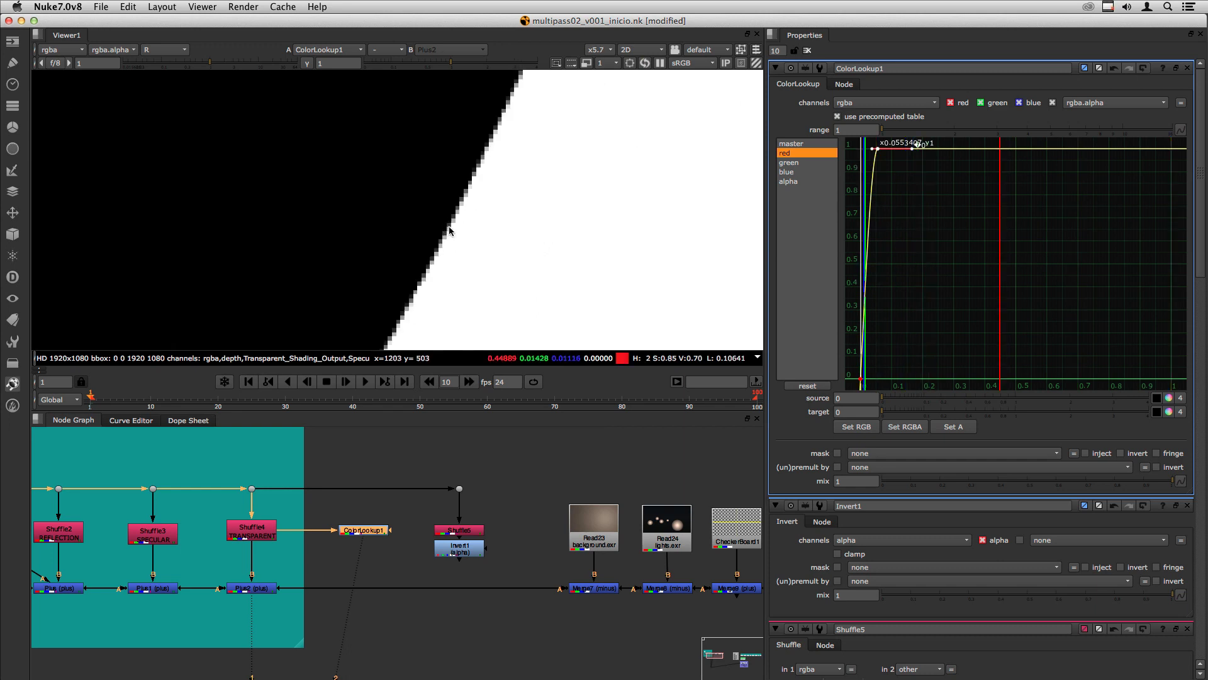
pyautogui.scroll(4, 449, 230)
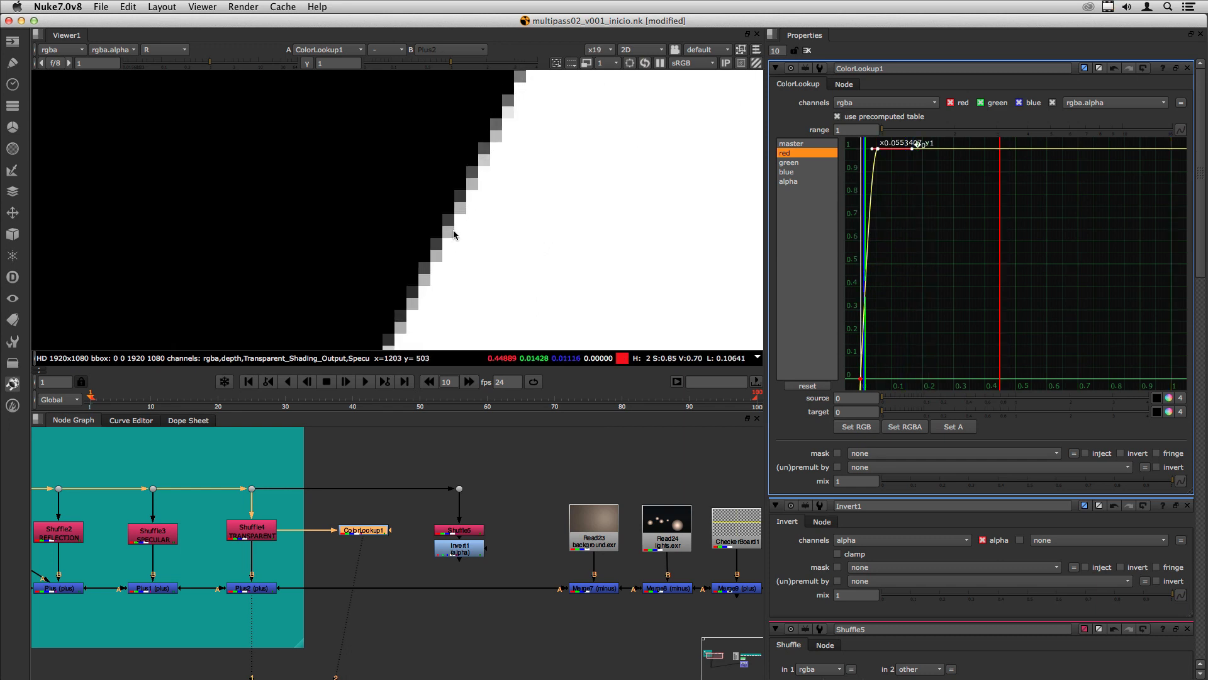
pyautogui.click(881, 159)
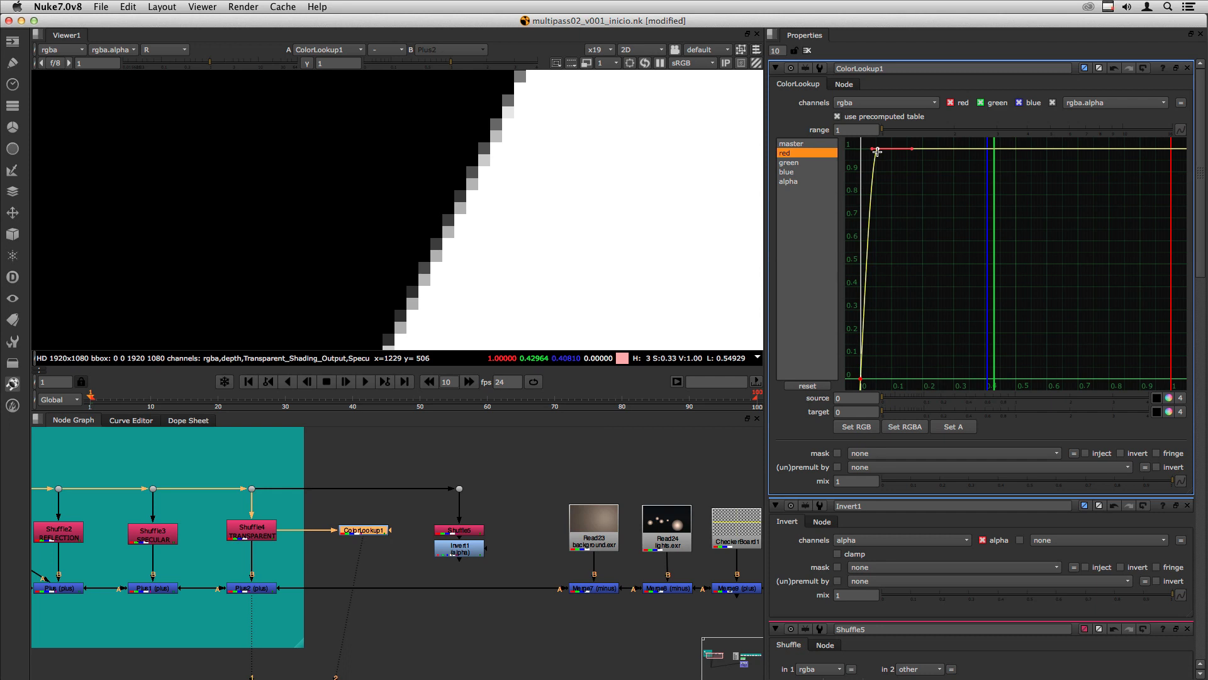
pyautogui.moveTo(877, 151); pyautogui.dragTo(913, 154)
pyautogui.scroll(-5, 464, 229)
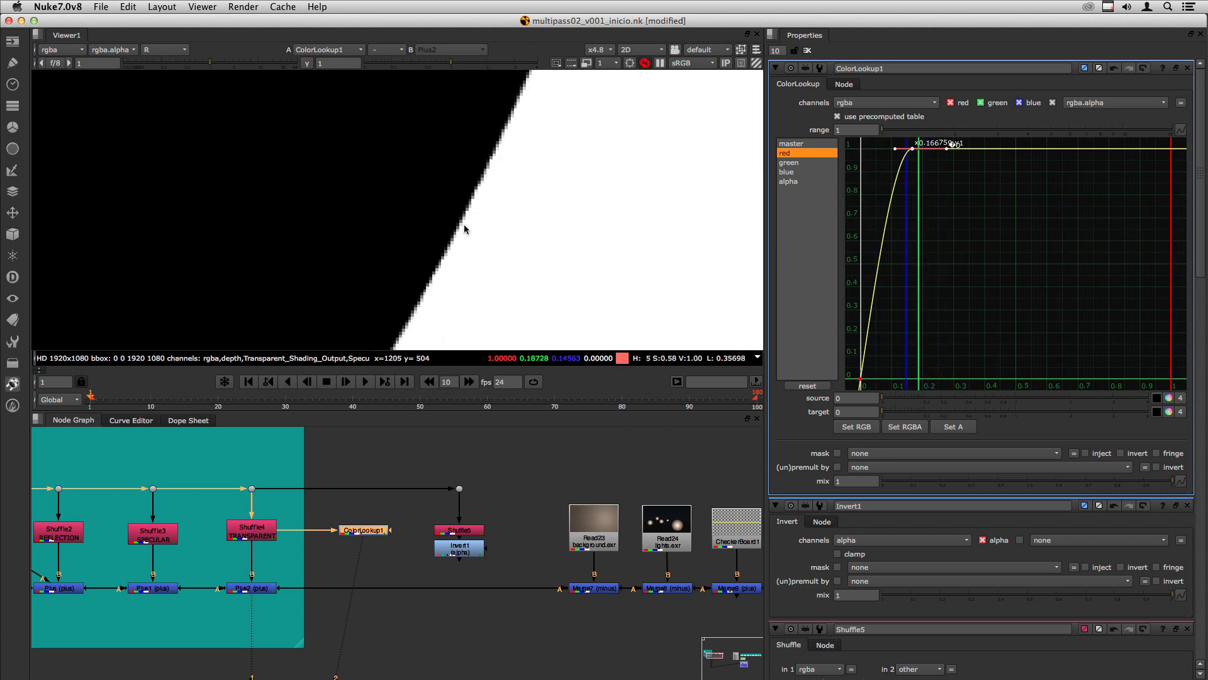
pyautogui.scroll(-8, 465, 228)
pyautogui.scroll(2, 357, 189)
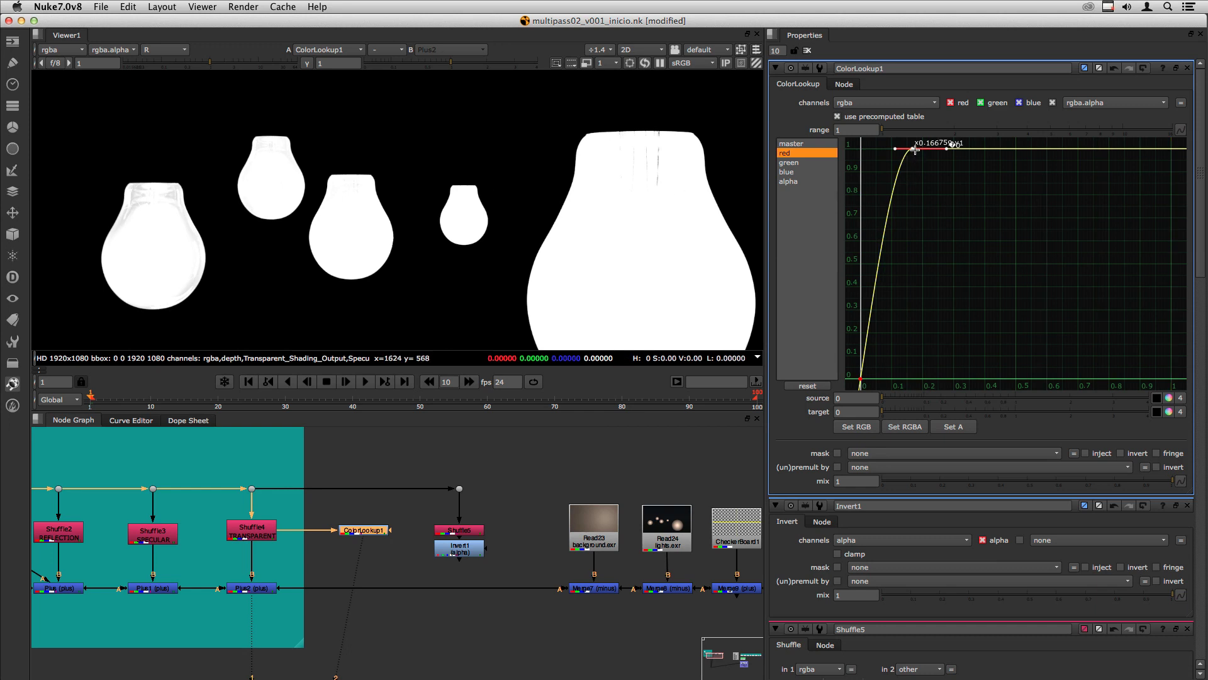
# Move the red curve's upper key to about x 0.092, y 1 and view the whole frame
pyautogui.moveTo(916, 149); pyautogui.dragTo(902, 151)
pyautogui.moveTo(900, 152); pyautogui.dragTo(890, 155)
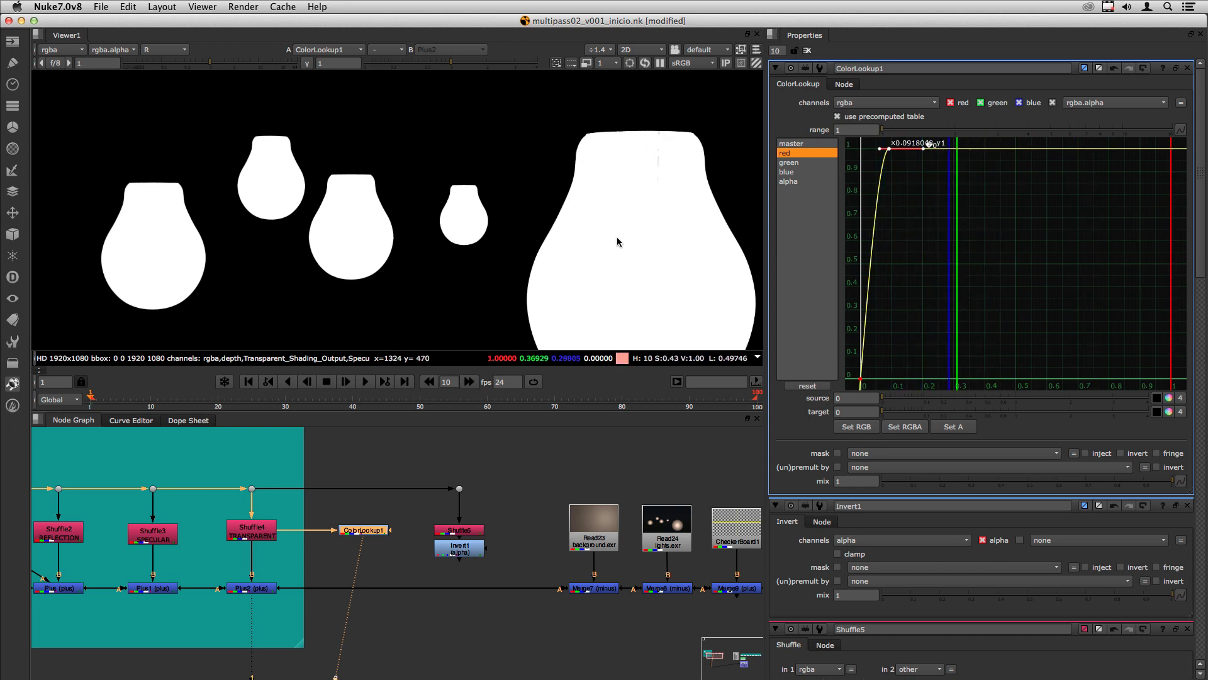
pyautogui.press('f')
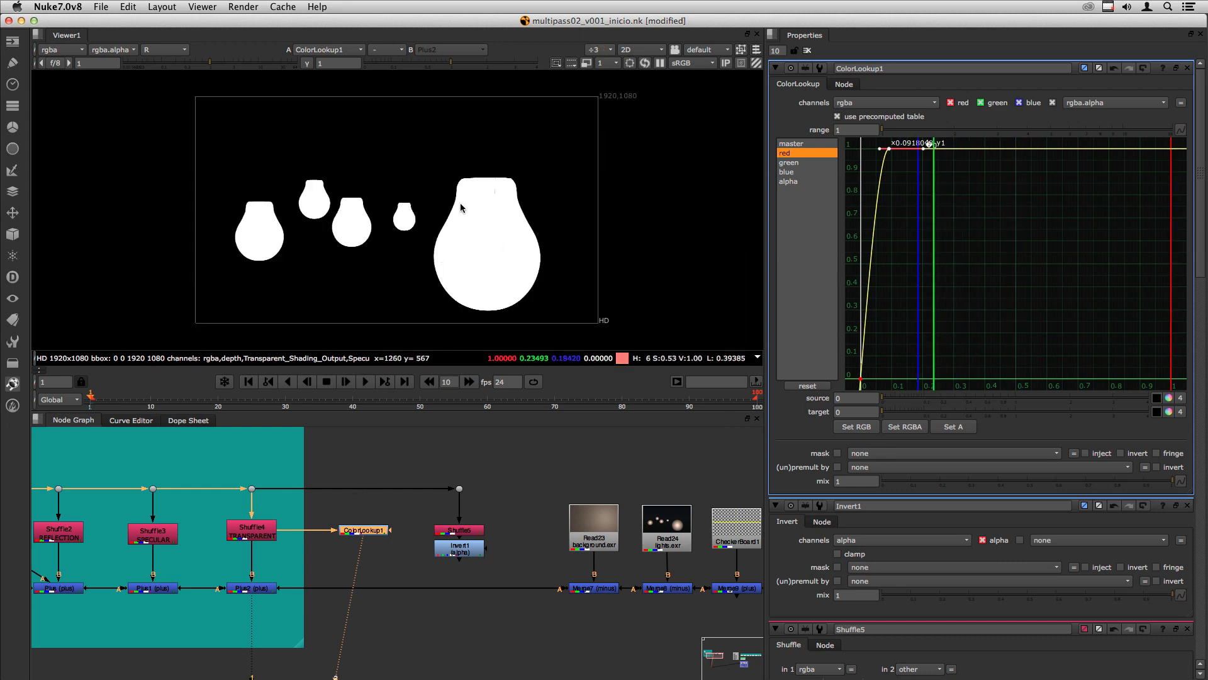
# View the Invert node's alpha to compare it with the ColorLookup's red matte
pyautogui.click(377, 548)
pyautogui.click(462, 551)
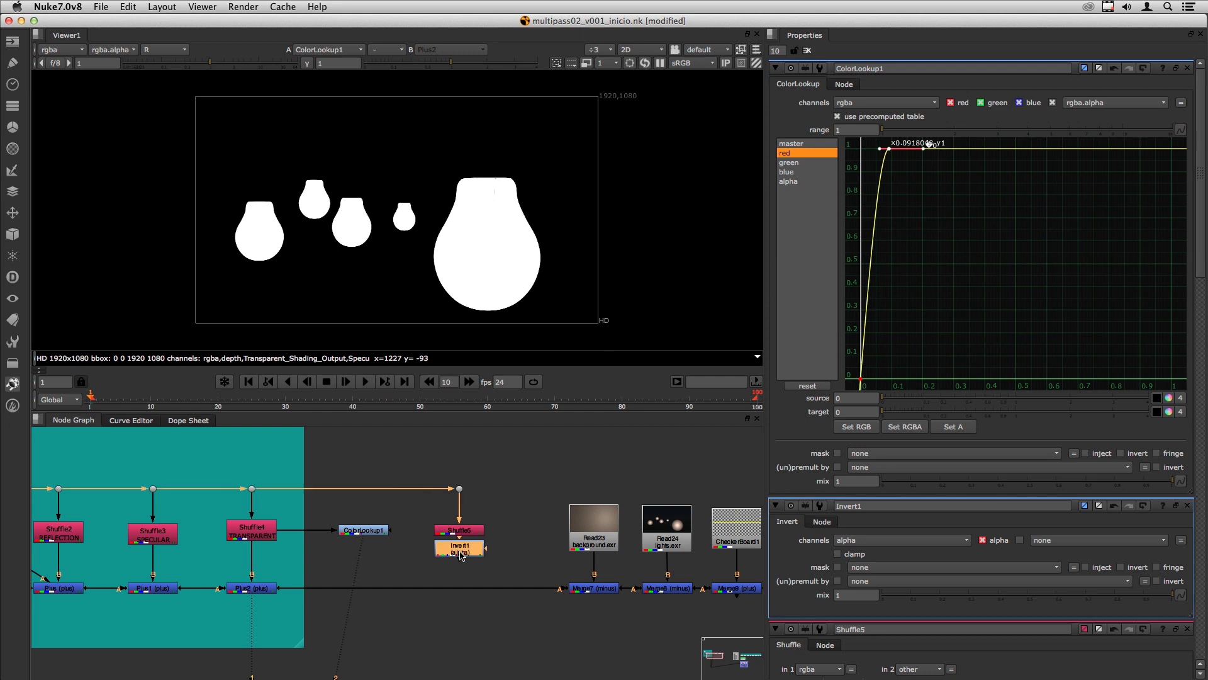
pyautogui.press('1')
pyautogui.press('a')
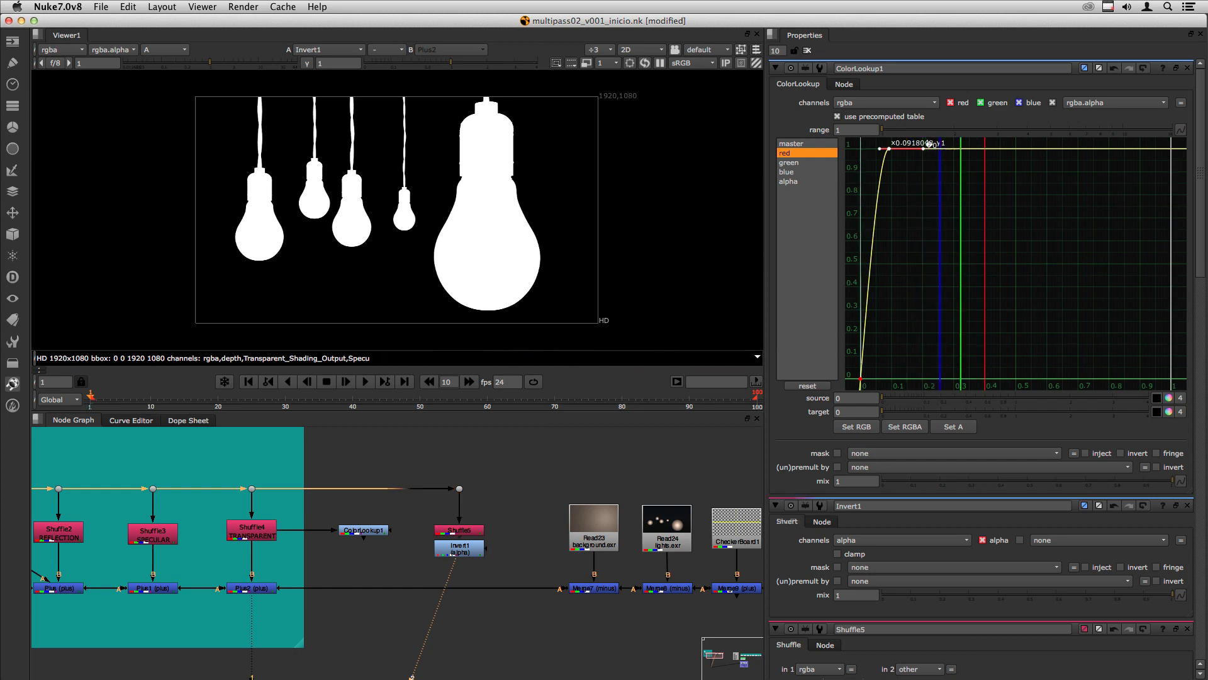
pyautogui.click(393, 559)
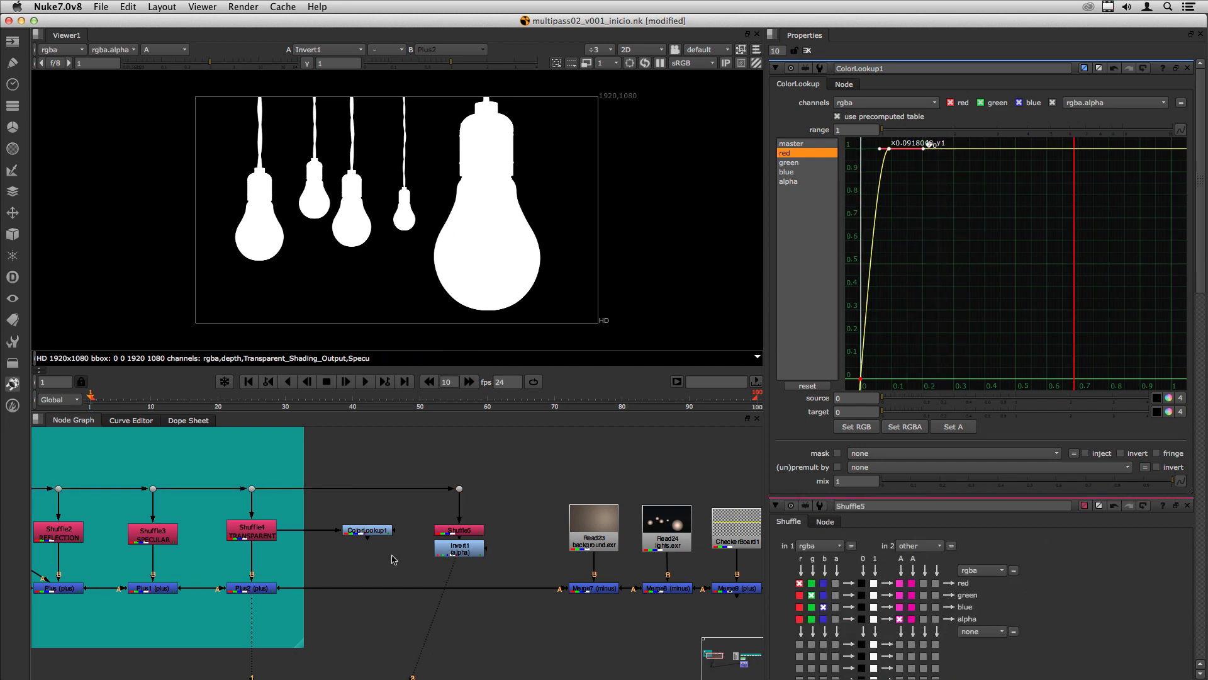
# Add a Shuffle node after the ColorLookup and route its red channel into alpha
pyautogui.click(367, 532)
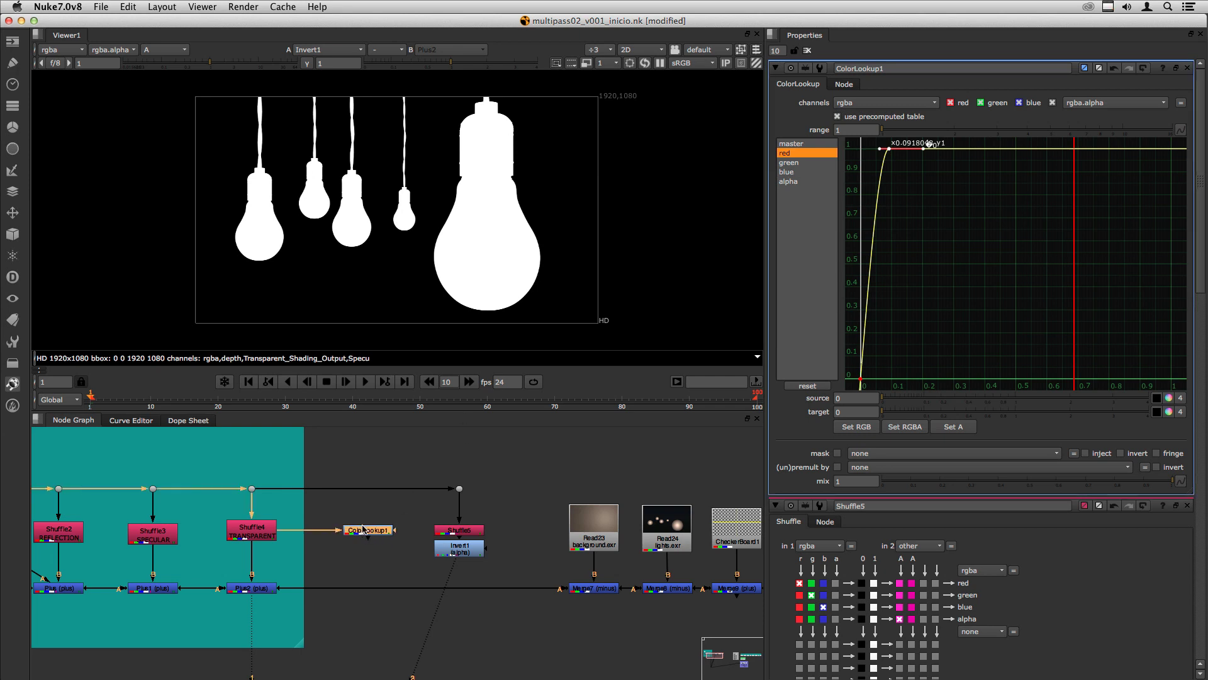
pyautogui.press('1')
pyautogui.press('Tab')
pyautogui.write('shu')
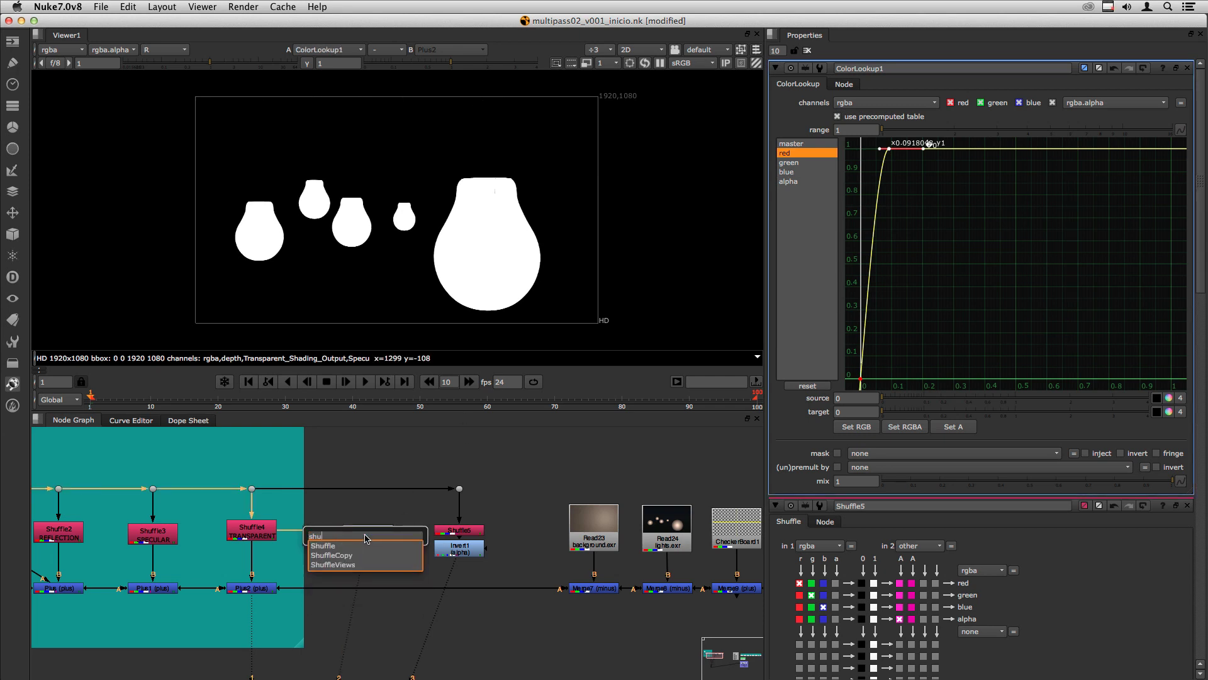
pyautogui.press('Return')
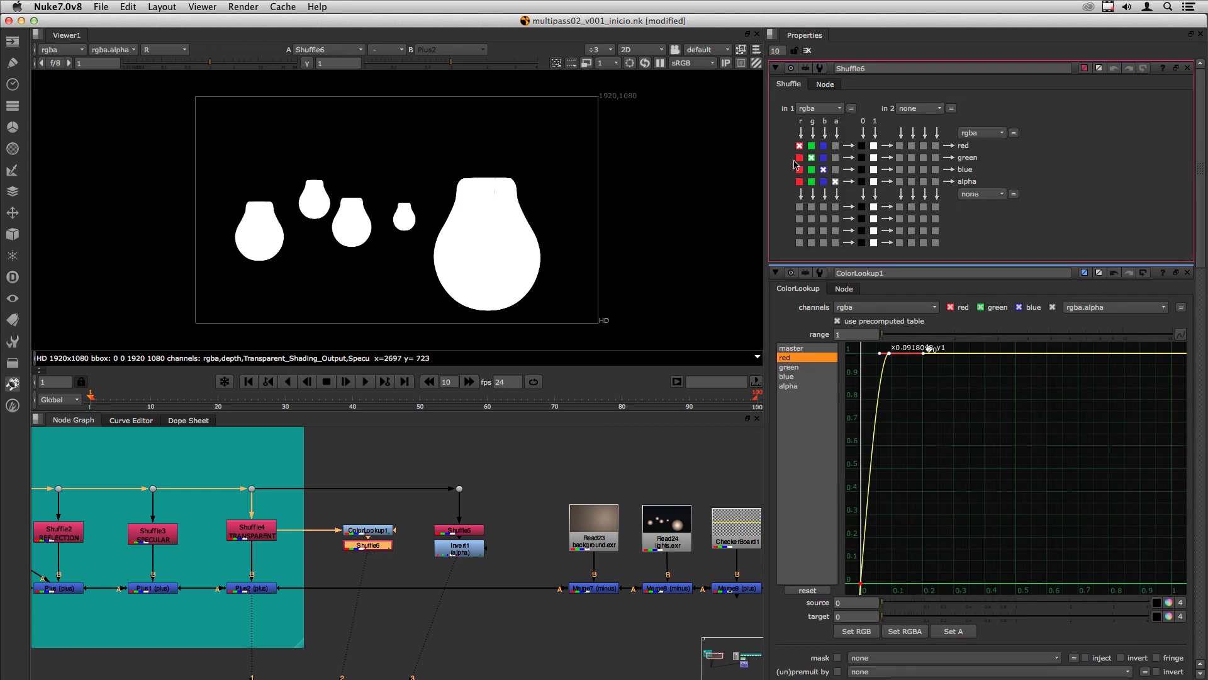
pyautogui.click(800, 182)
# Compare the alpha of the Shuffle below the ColorLookup with the alpha of the Shuffle above the Invert node
pyautogui.press('2')
pyautogui.press('a')
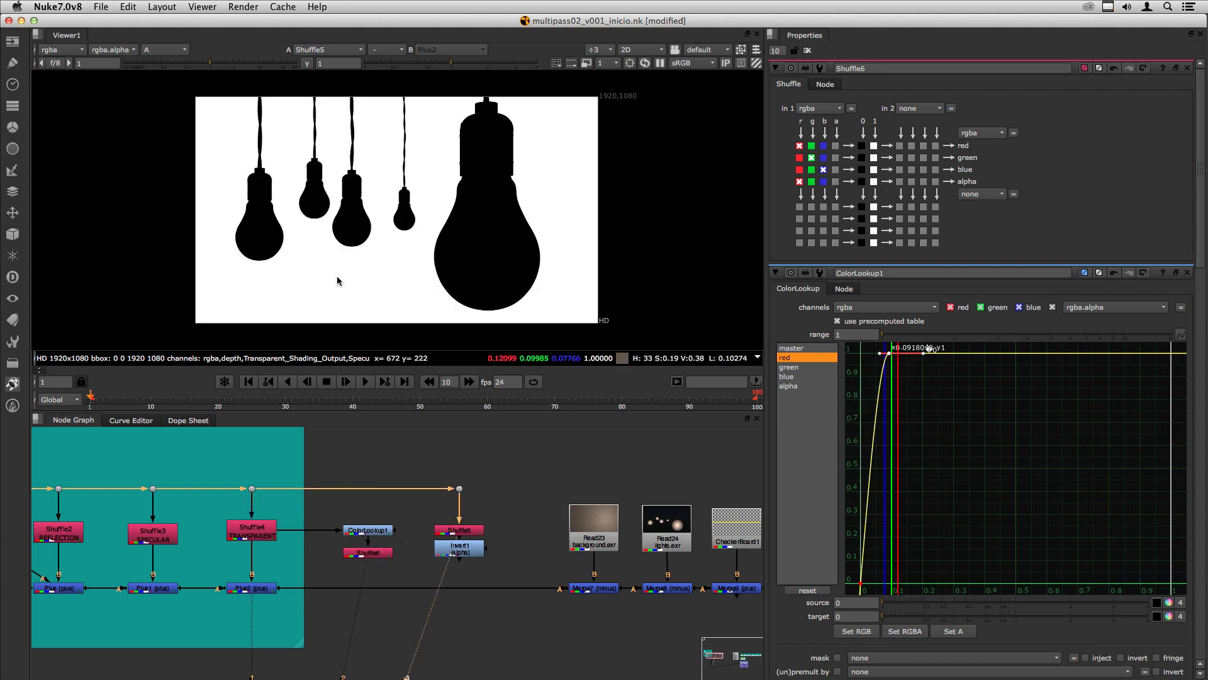
pyautogui.click(370, 554)
pyautogui.press('1')
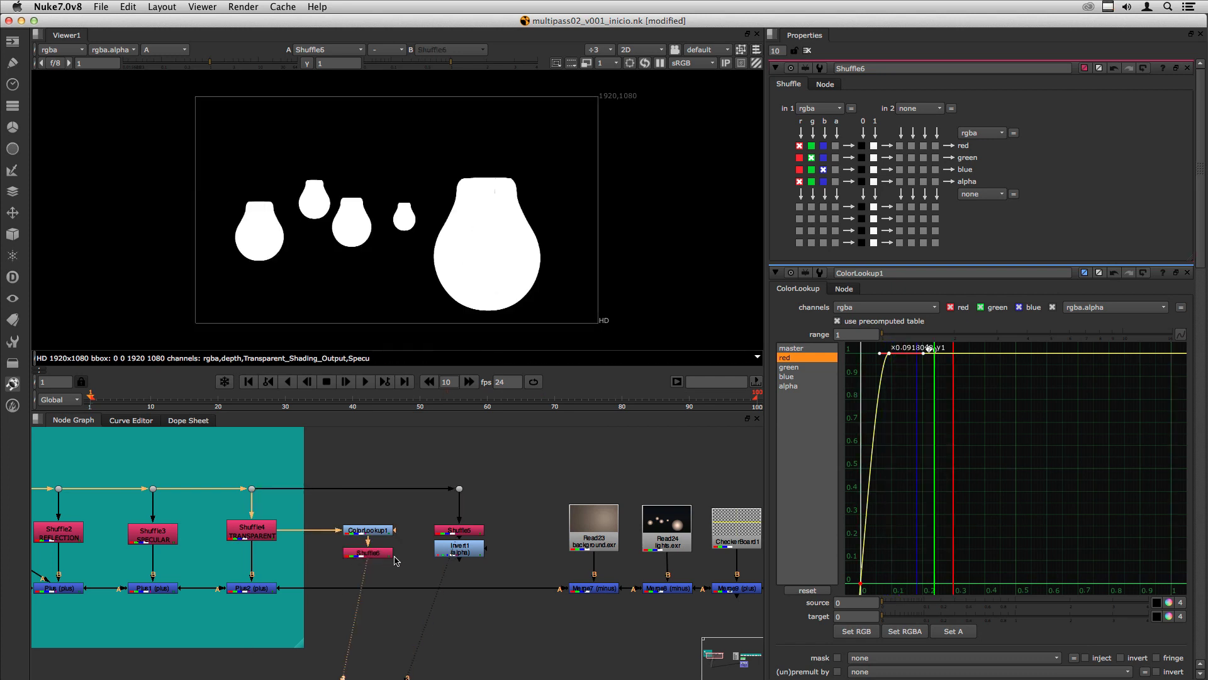
pyautogui.click(457, 532)
pyautogui.press('1')
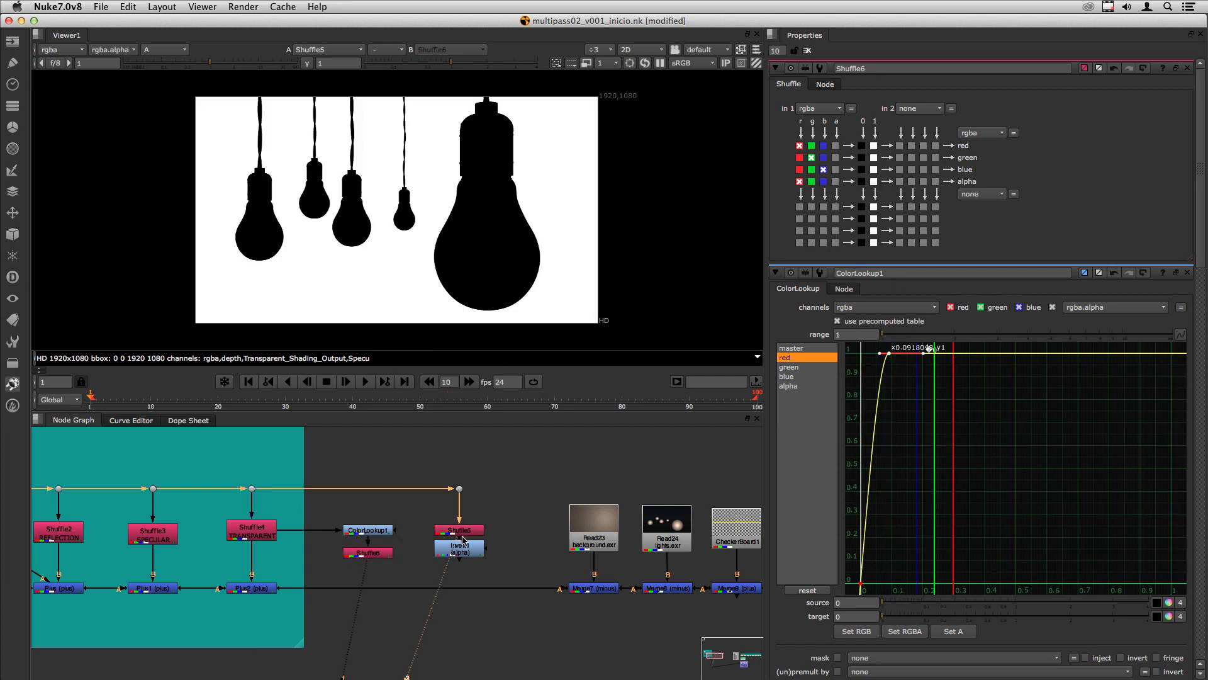
pyautogui.click(368, 554)
pyautogui.press('1')
pyautogui.click(462, 533)
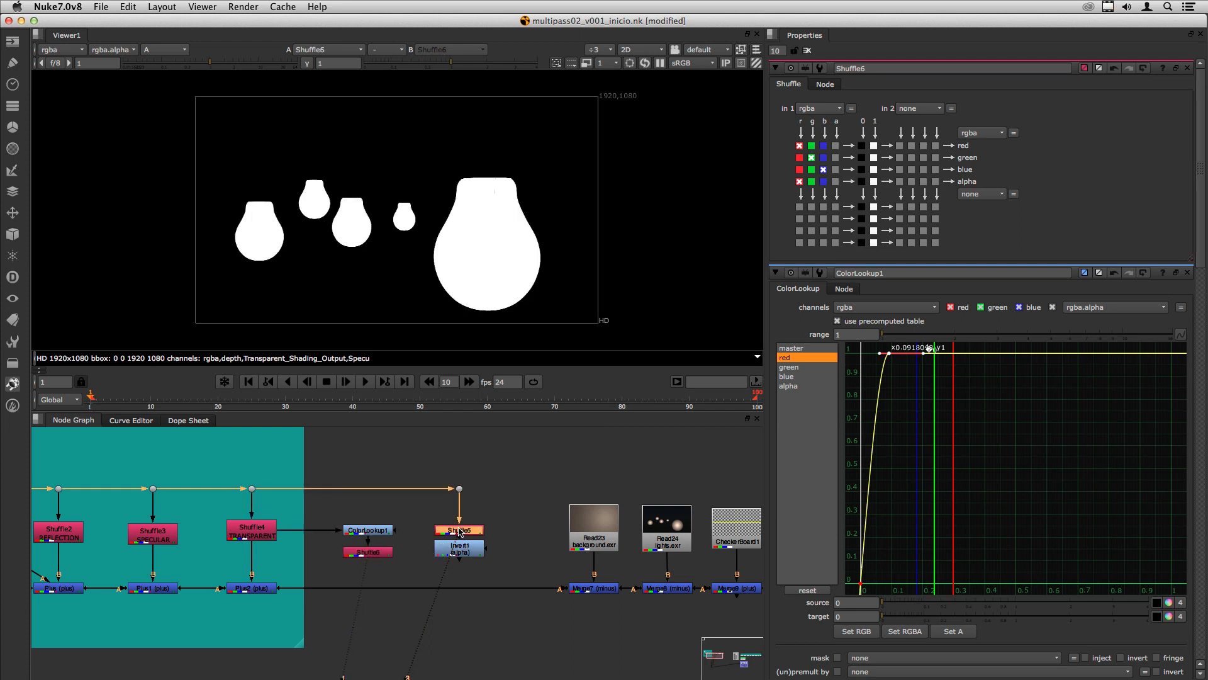
pyautogui.press('1')
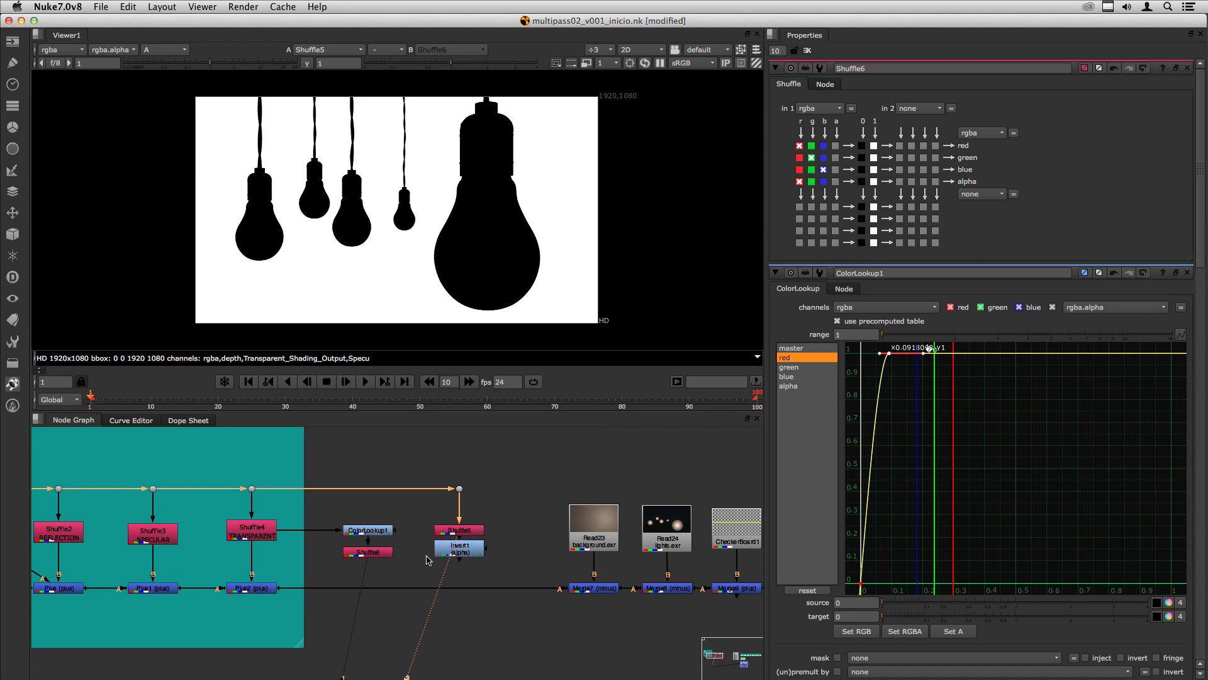
# Move the Invert node and the background, lights and checkerboard merge chain lower in the node graph
pyautogui.moveTo(465, 554); pyautogui.dragTo(466, 642)
pyautogui.press('space')
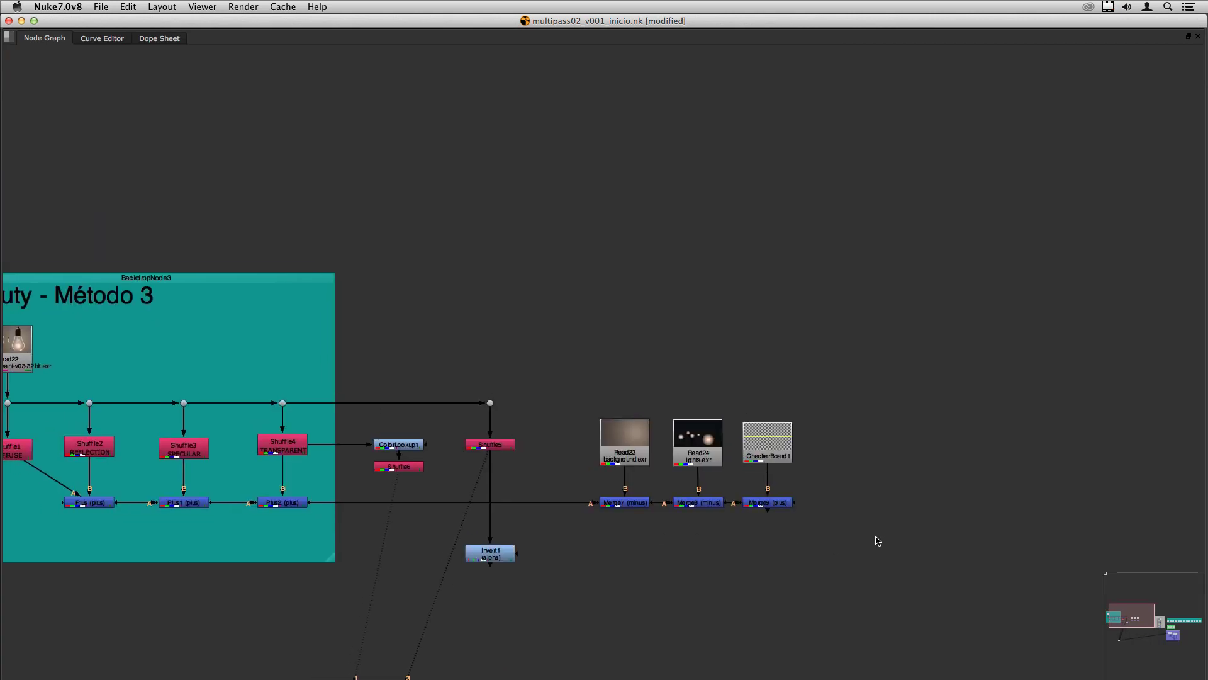
pyautogui.moveTo(878, 537); pyautogui.dragTo(579, 356)
pyautogui.moveTo(621, 505); pyautogui.dragTo(595, 646)
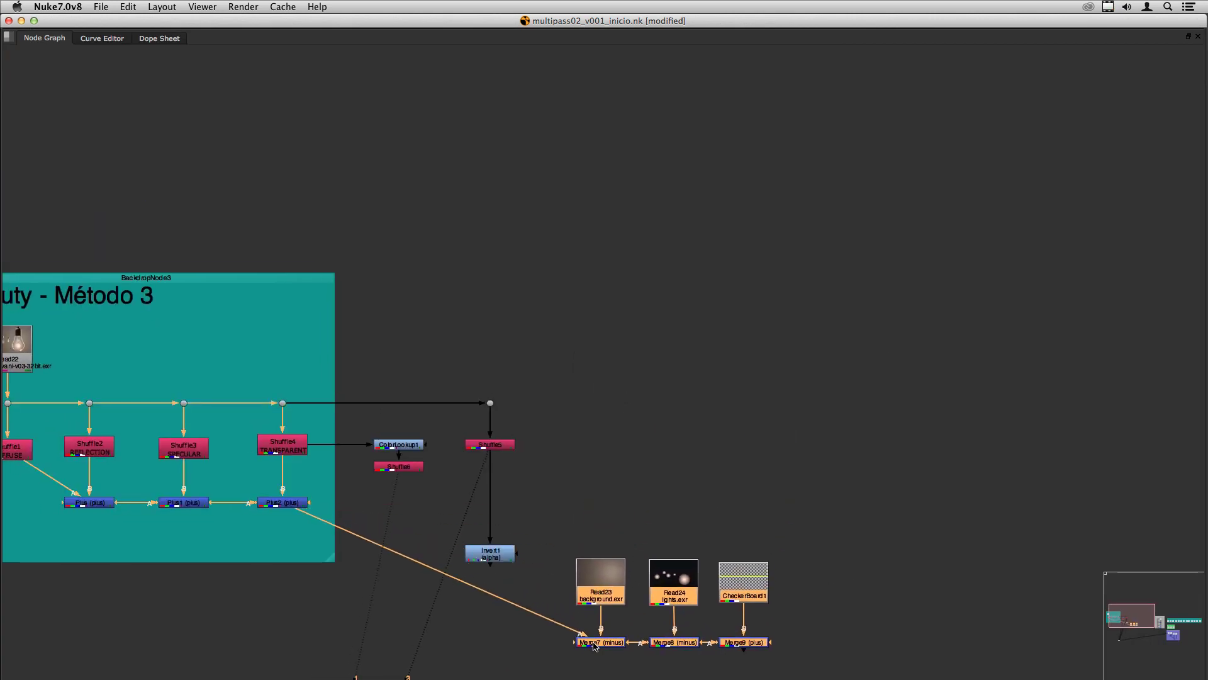
pyautogui.moveTo(384, 582); pyautogui.dragTo(464, 424, button='middle')
# Insert a Dot between the last plus Merge and the first minus Merge, and lower it with the merge chain to square the connection
pyautogui.keyDown('ctrl'); pyautogui.moveTo(521, 415); pyautogui.dragTo(363, 487); pyautogui.keyUp('ctrl')
pyautogui.keyDown('shift'); pyautogui.moveTo(899, 550); pyautogui.dragTo(672, 414); pyautogui.keyUp('shift')
pyautogui.moveTo(682, 490); pyautogui.dragTo(682, 600)
pyautogui.click(413, 516)
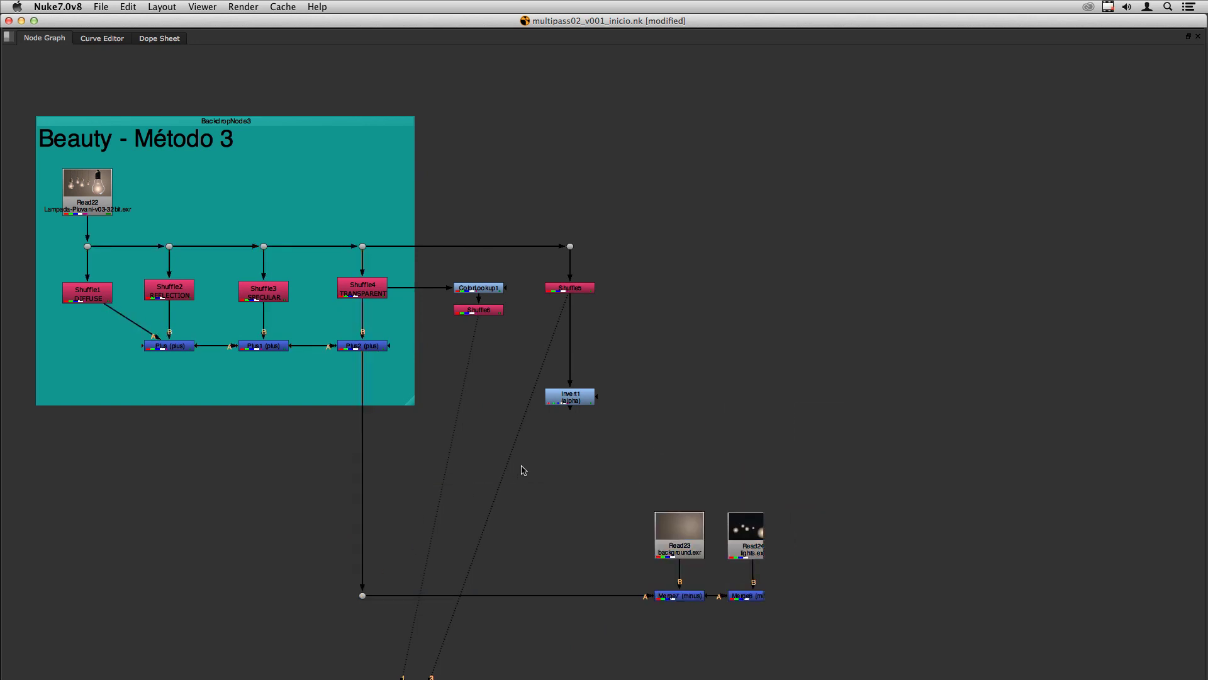
pyautogui.press('space')
pyautogui.moveTo(511, 467); pyautogui.dragTo(407, 647, button='middle')
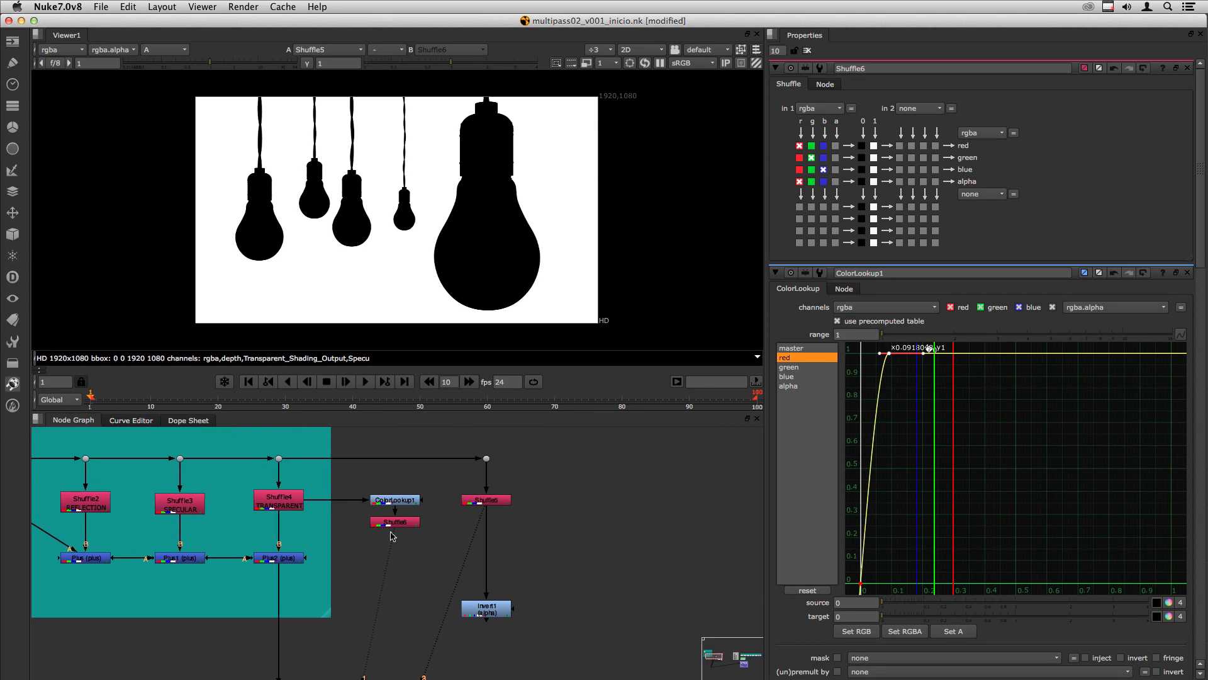
# Add a Merge between the Shuffle and the Invert node, with its A input from the Shuffle below the ColorLookup
pyautogui.moveTo(477, 504); pyautogui.dragTo(477, 526)
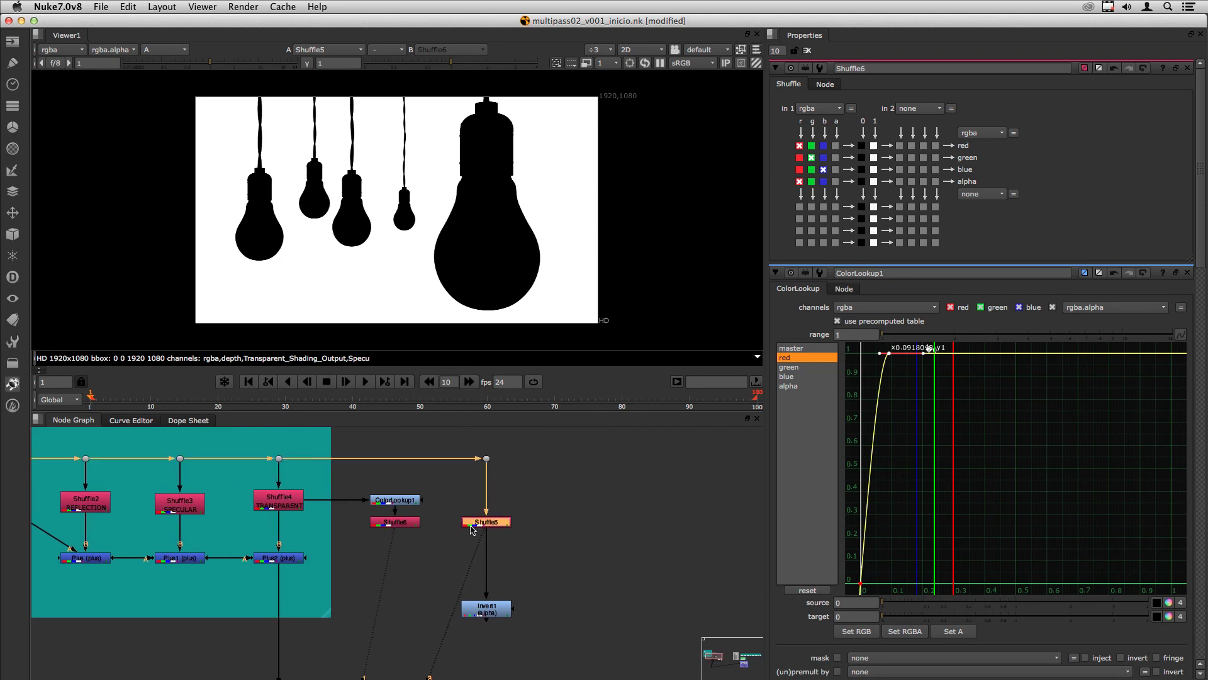
pyautogui.press('m')
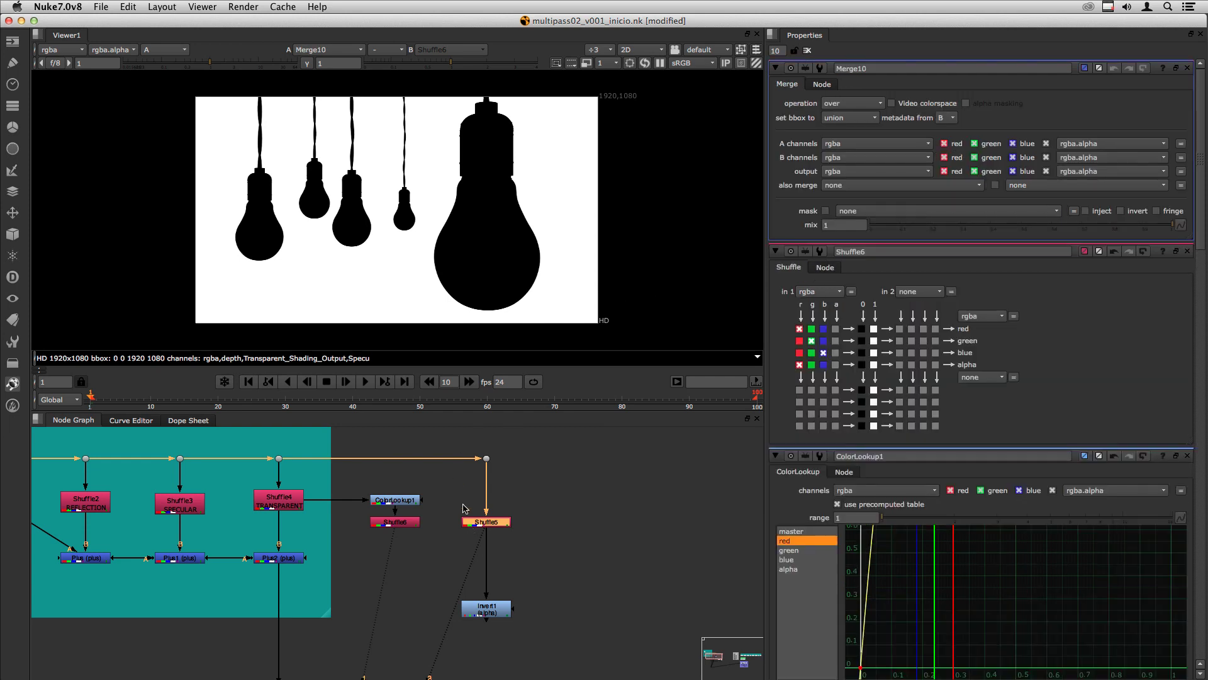
pyautogui.moveTo(562, 524); pyautogui.dragTo(395, 523)
pyautogui.moveTo(489, 565); pyautogui.dragTo(492, 567)
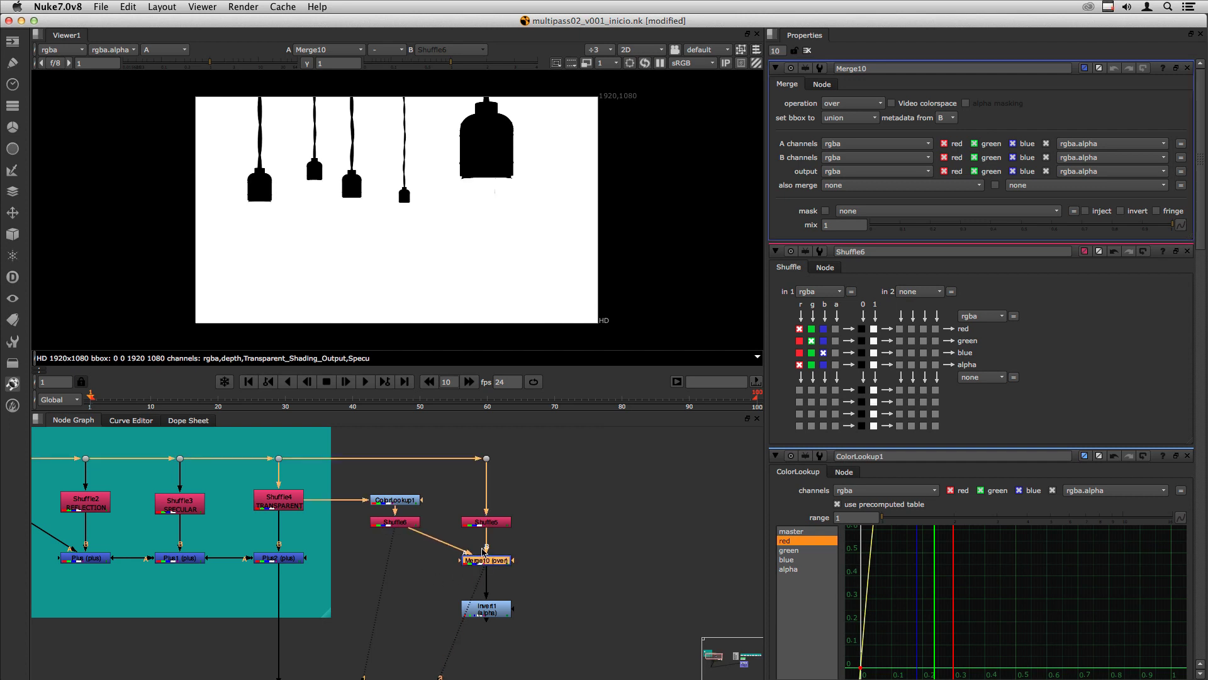
# Set the new Merge's operation to max and inspect its alpha around the bulb sockets
pyautogui.click(842, 108)
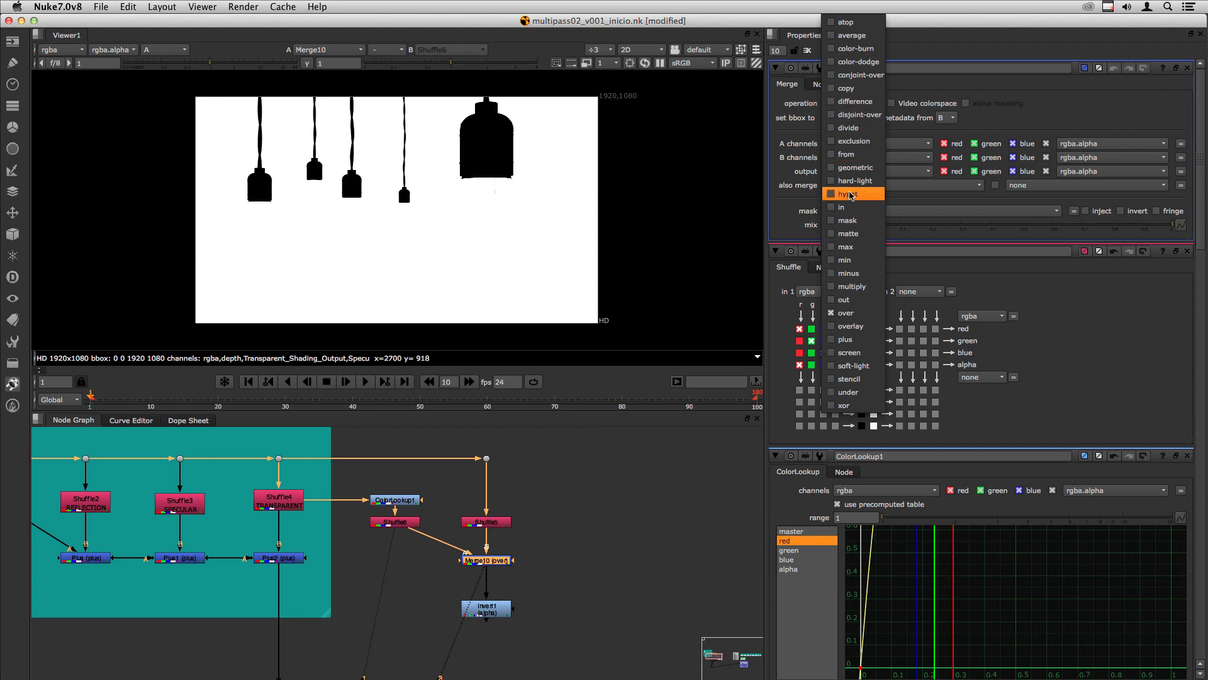
pyautogui.click(828, 235)
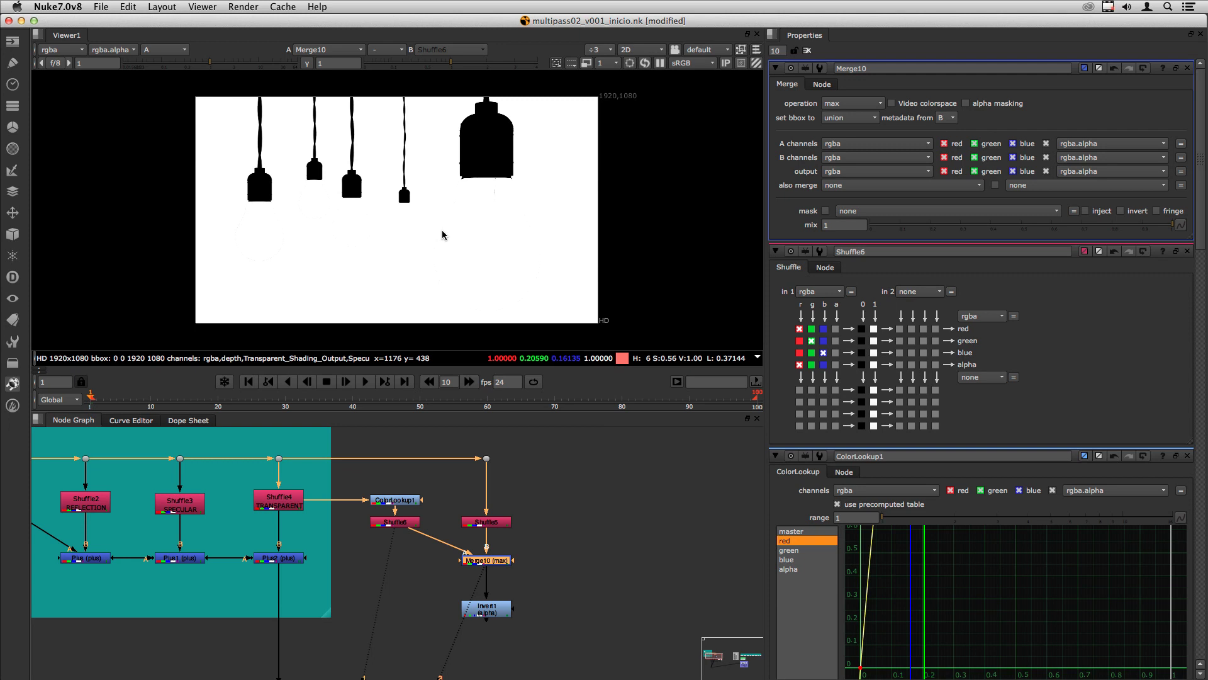
pyautogui.scroll(5, 497, 210)
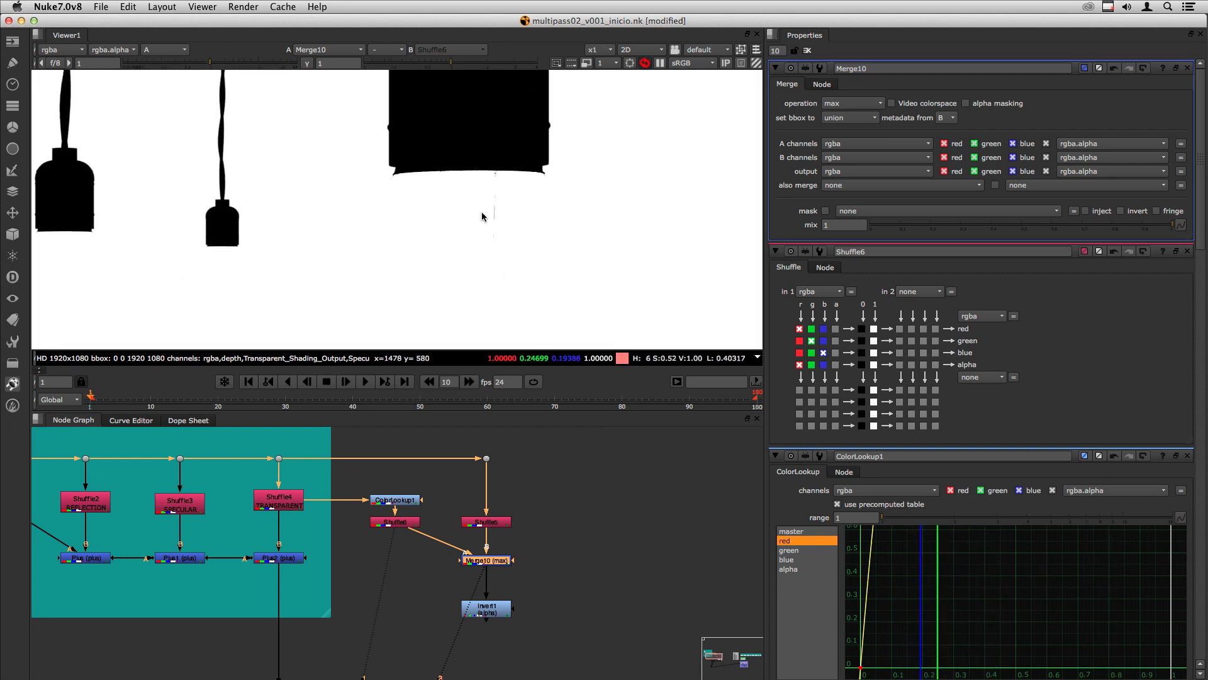
pyautogui.click(845, 104)
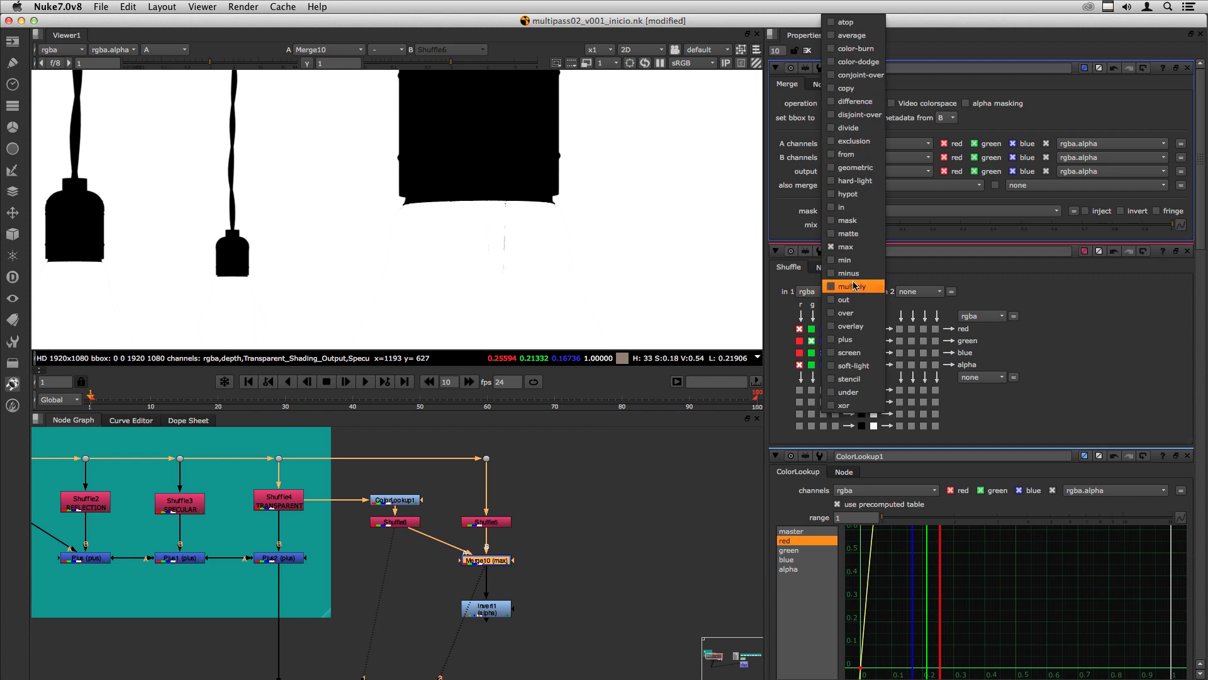
pyautogui.click(830, 245)
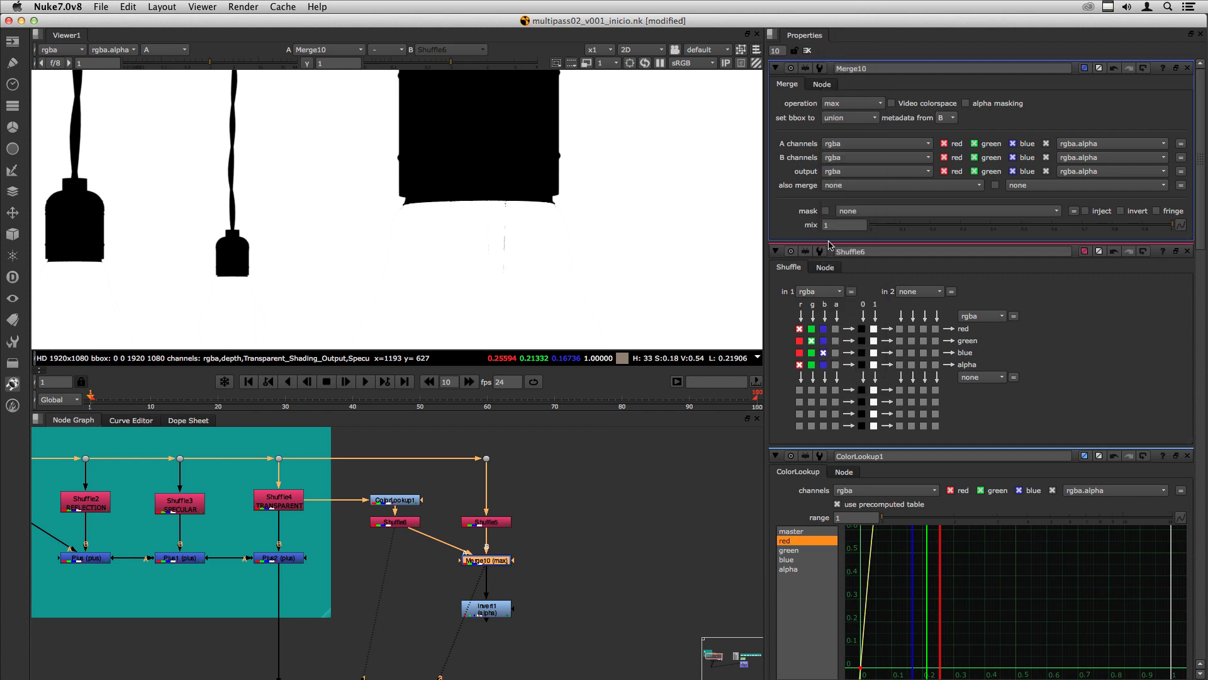
pyautogui.click(410, 561)
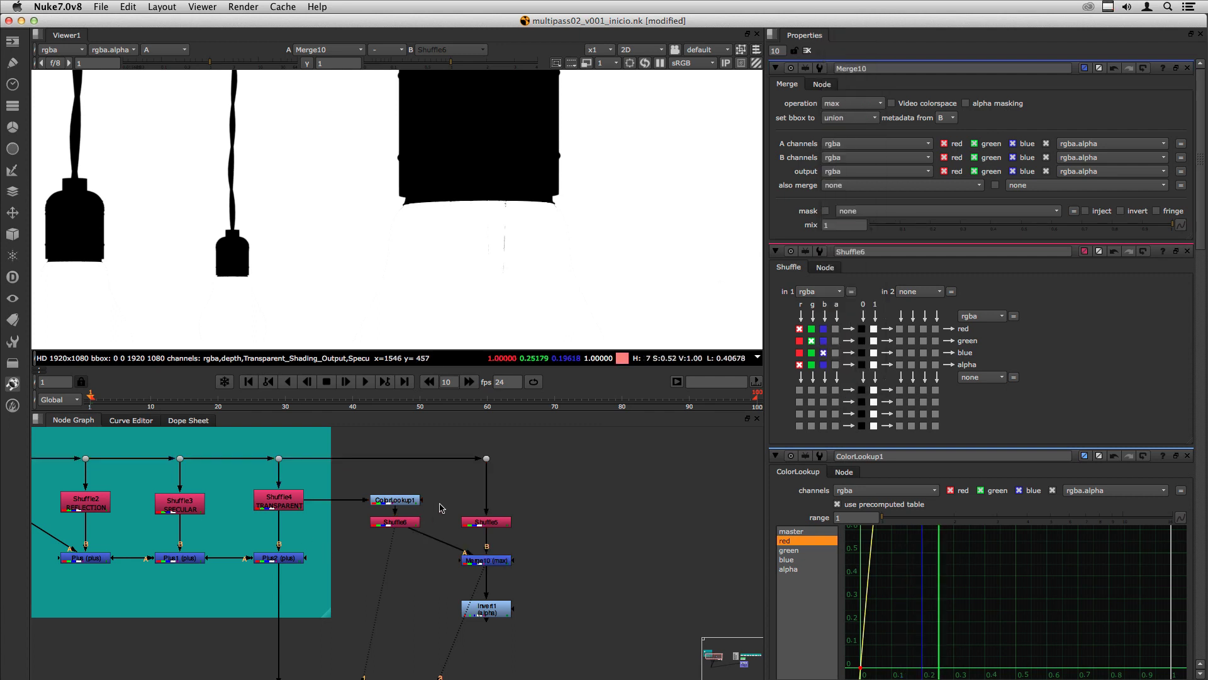
pyautogui.scroll(-2, 379, 242)
pyautogui.scroll(-3, 379, 243)
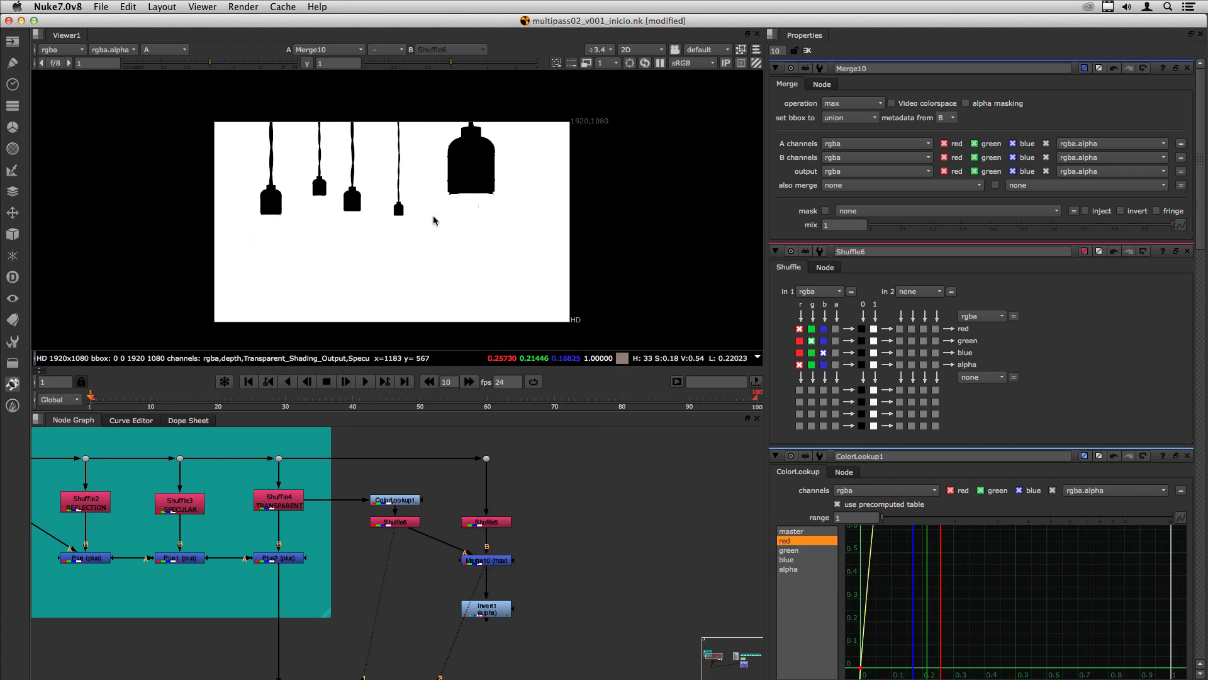
# View the Invert node's alpha and examine the glass outlines and the area below the large socket up close
pyautogui.click(471, 608)
pyautogui.press('2')
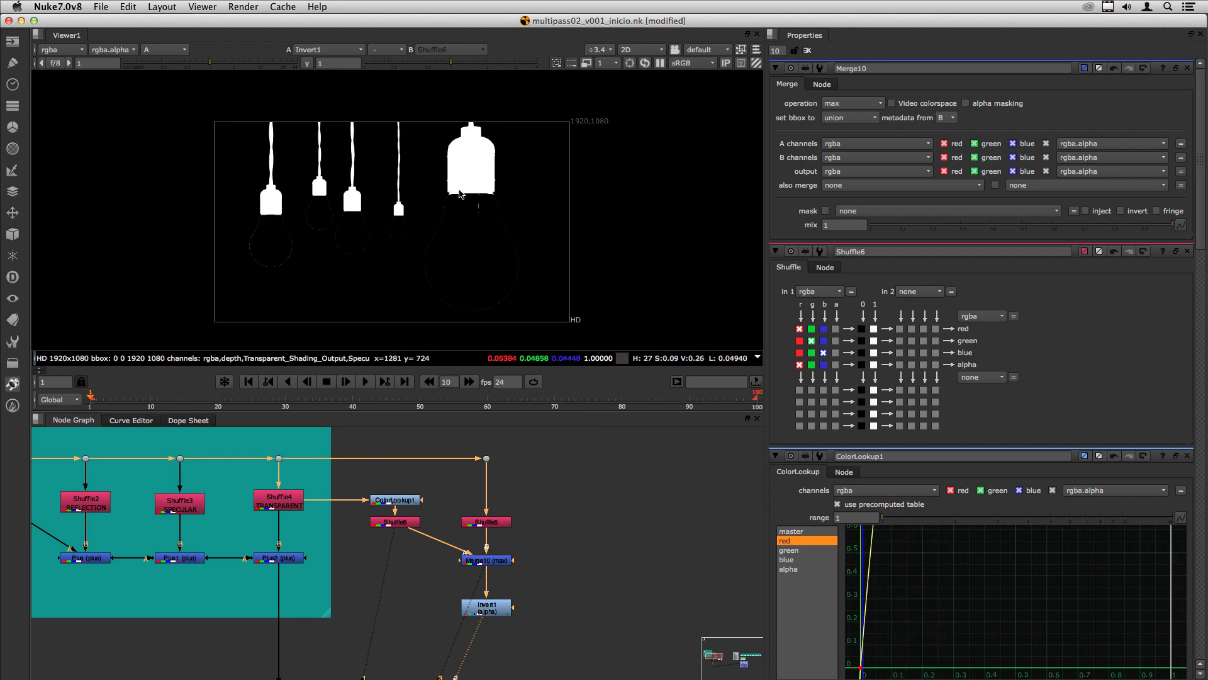
pyautogui.scroll(10, 441, 231)
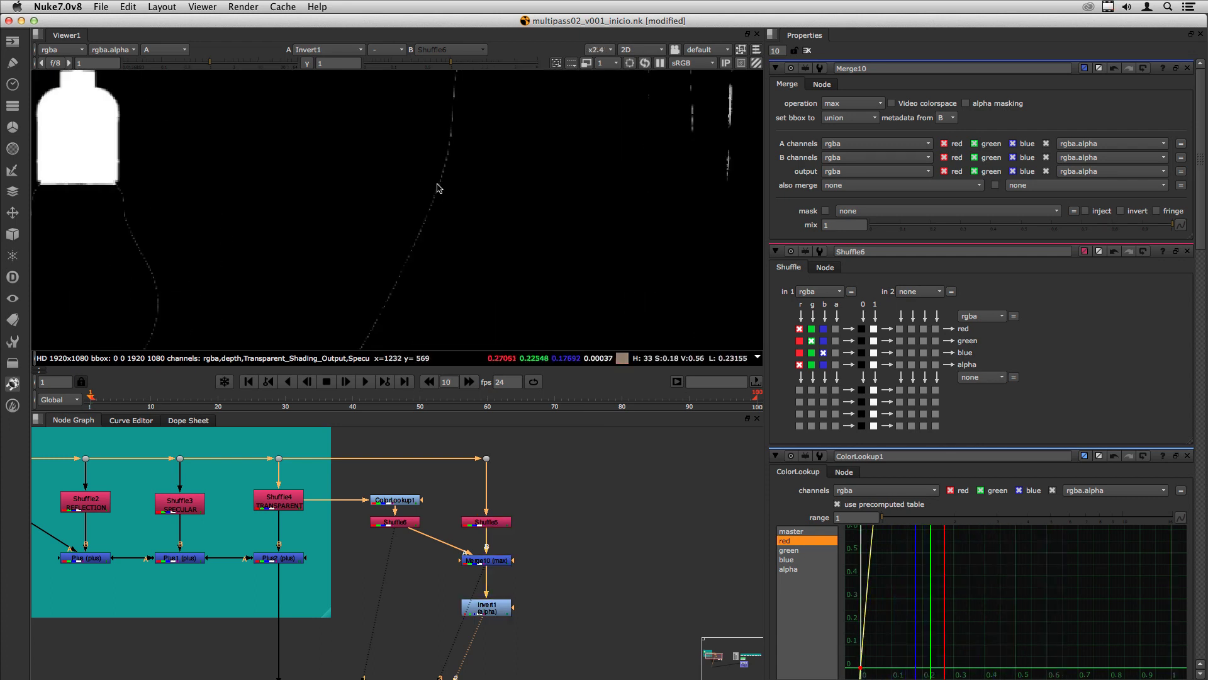
pyautogui.moveTo(440, 183); pyautogui.dragTo(428, 284, button='middle')
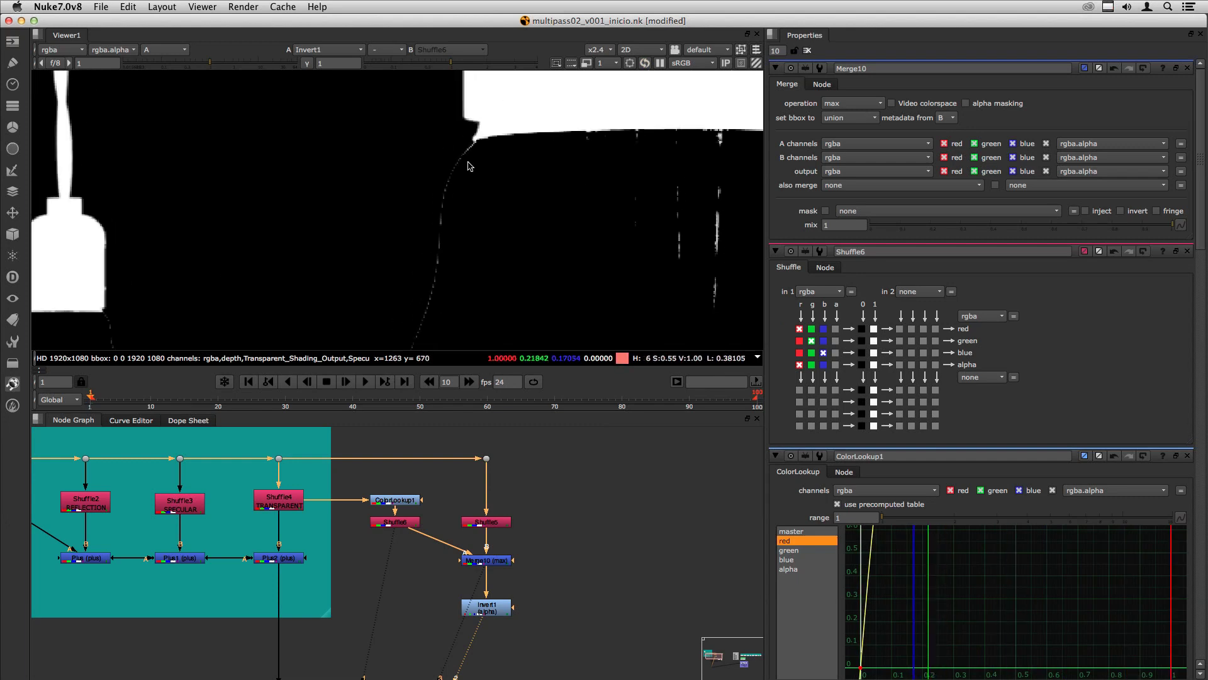
# Try moving the ColorLookup red curve's upper key to about x 0.011, y 1 and inspect the resulting matte
pyautogui.click(395, 500)
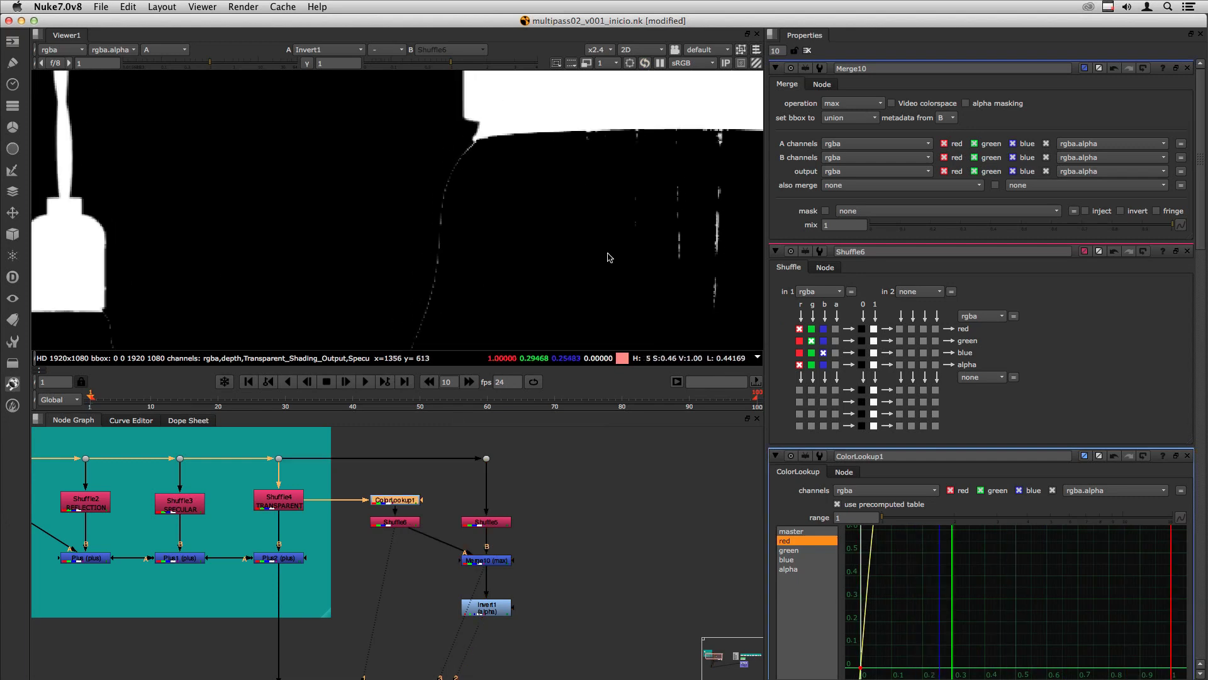
pyautogui.doubleClick(389, 501)
pyautogui.click(889, 149)
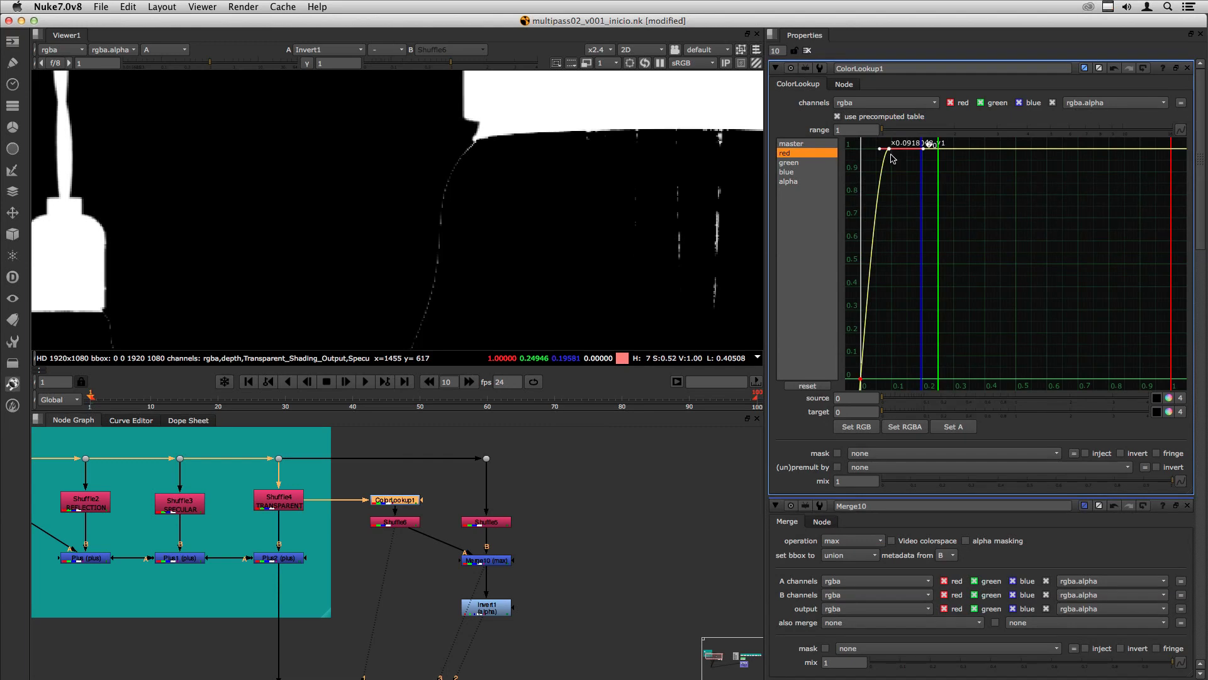
pyautogui.moveTo(889, 149); pyautogui.dragTo(875, 154)
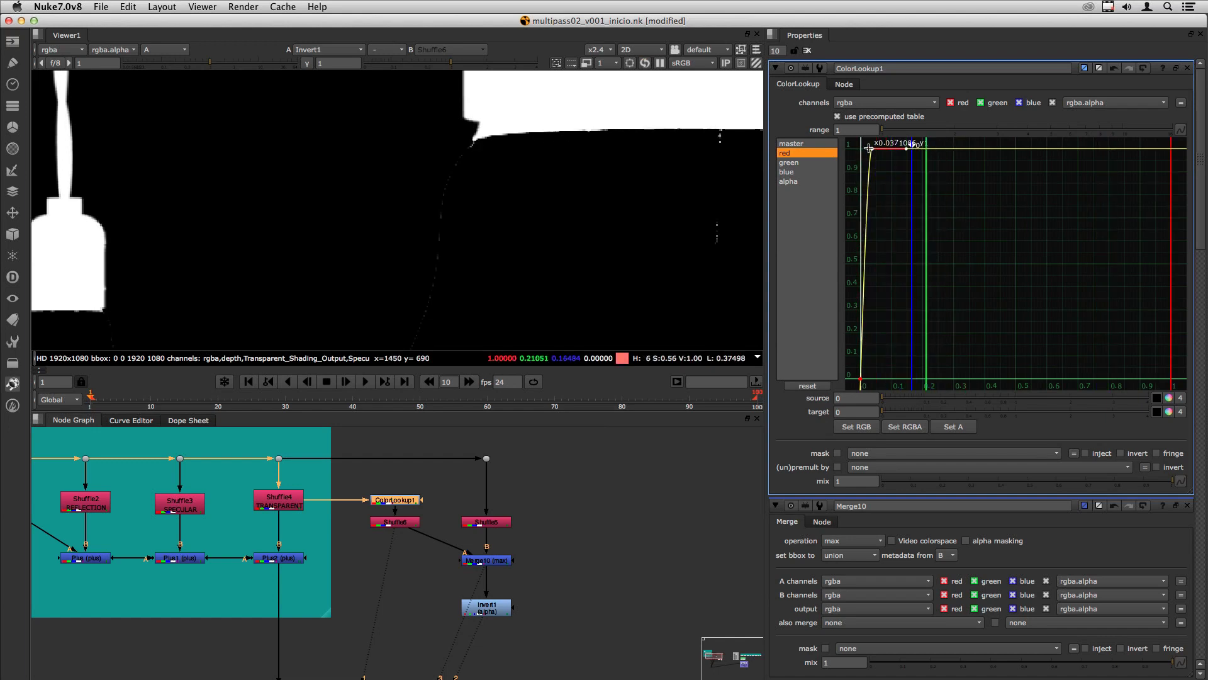
pyautogui.moveTo(874, 149); pyautogui.dragTo(866, 150)
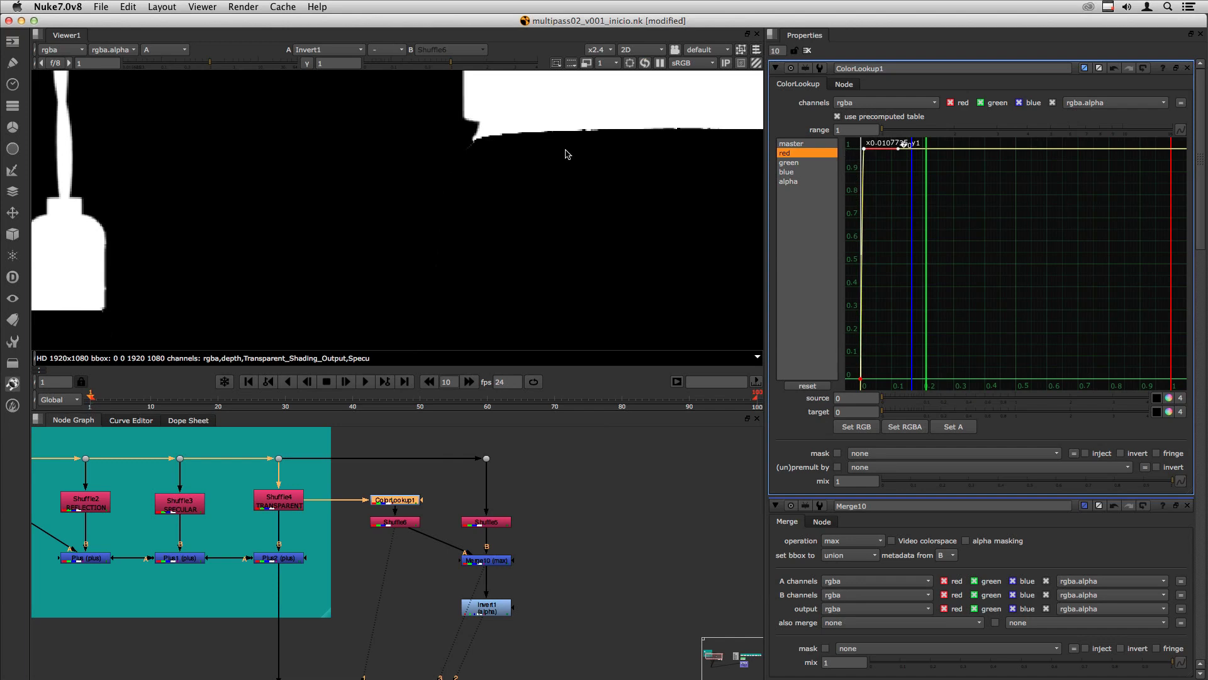
pyautogui.press('f')
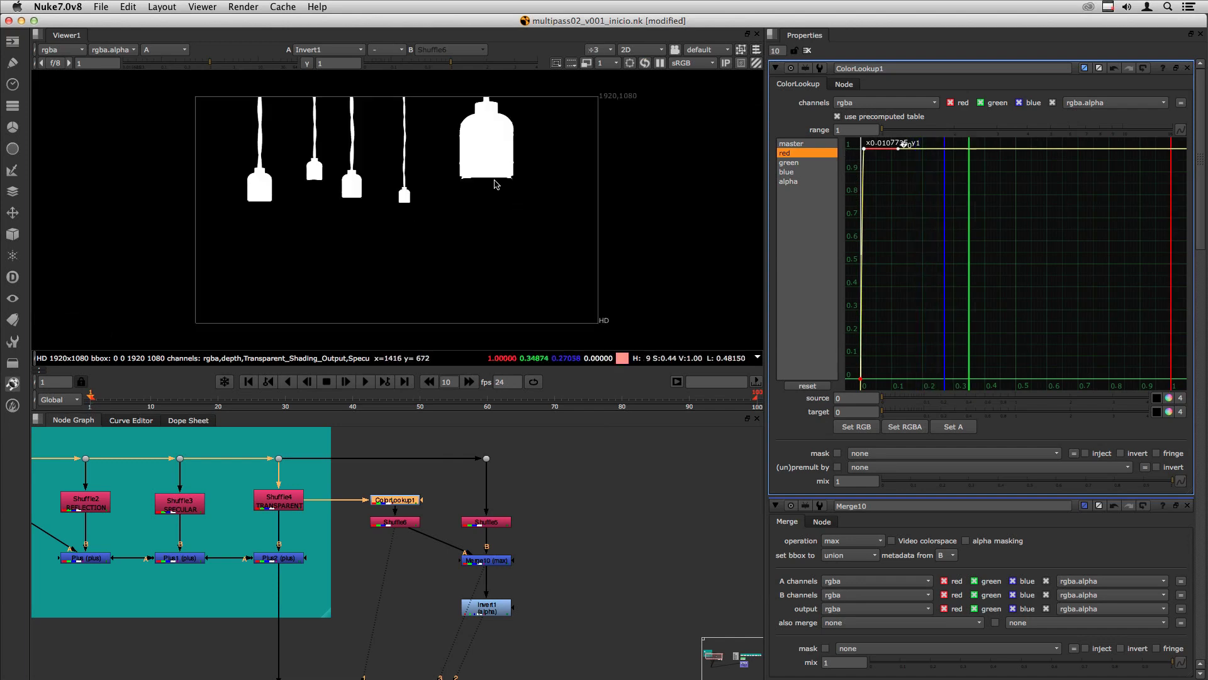
pyautogui.scroll(2, 419, 152)
pyautogui.scroll(3, 418, 152)
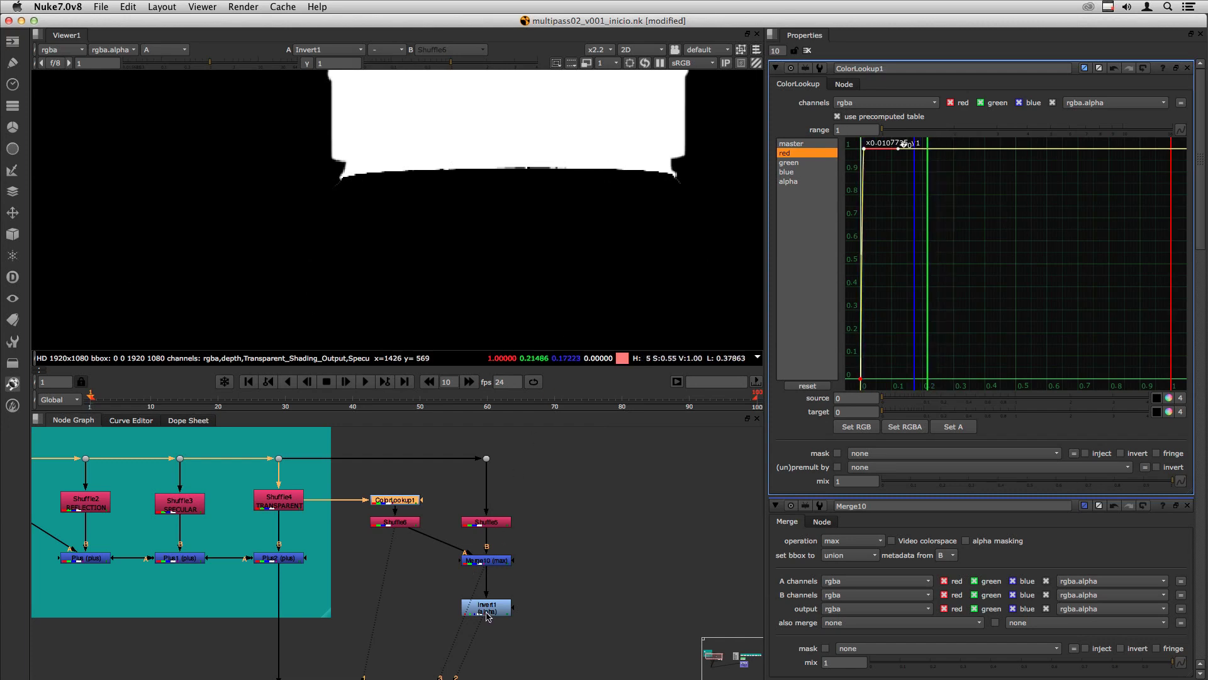
# Try a Blur of size 1 on the alpha channel after the Invert node, and delete it
pyautogui.moveTo(487, 617); pyautogui.dragTo(471, 597)
pyautogui.press('b')
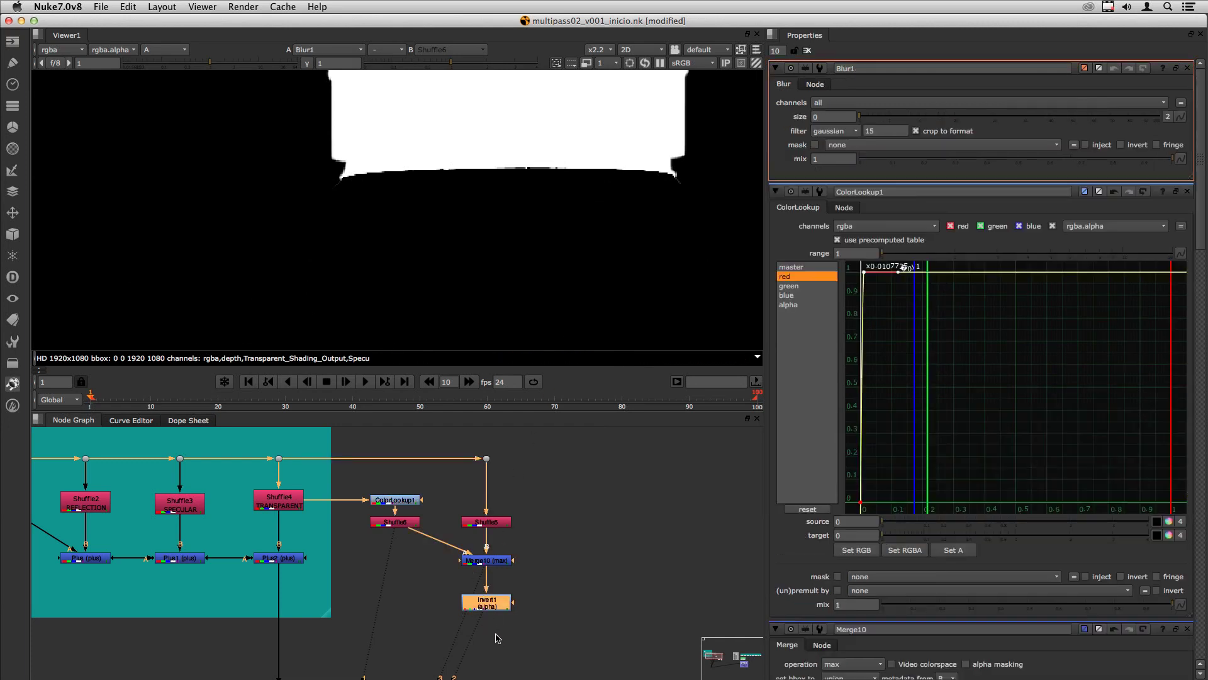
pyautogui.click(842, 102)
pyautogui.click(847, 162)
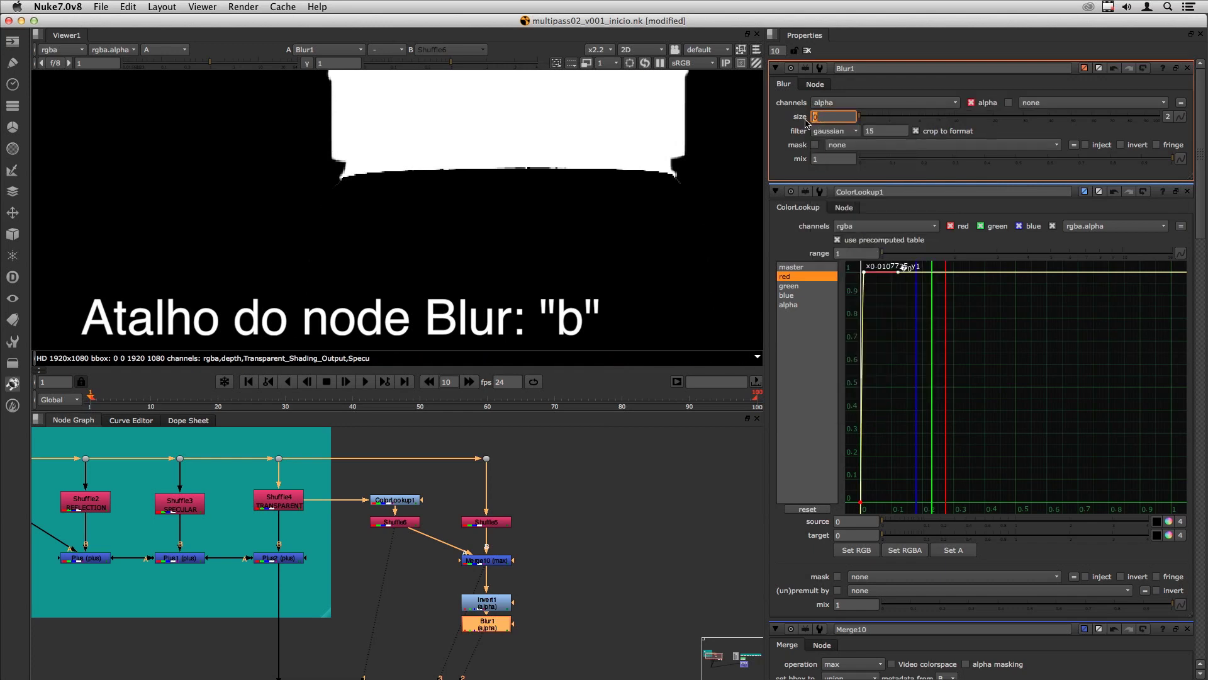
pyautogui.write('1')
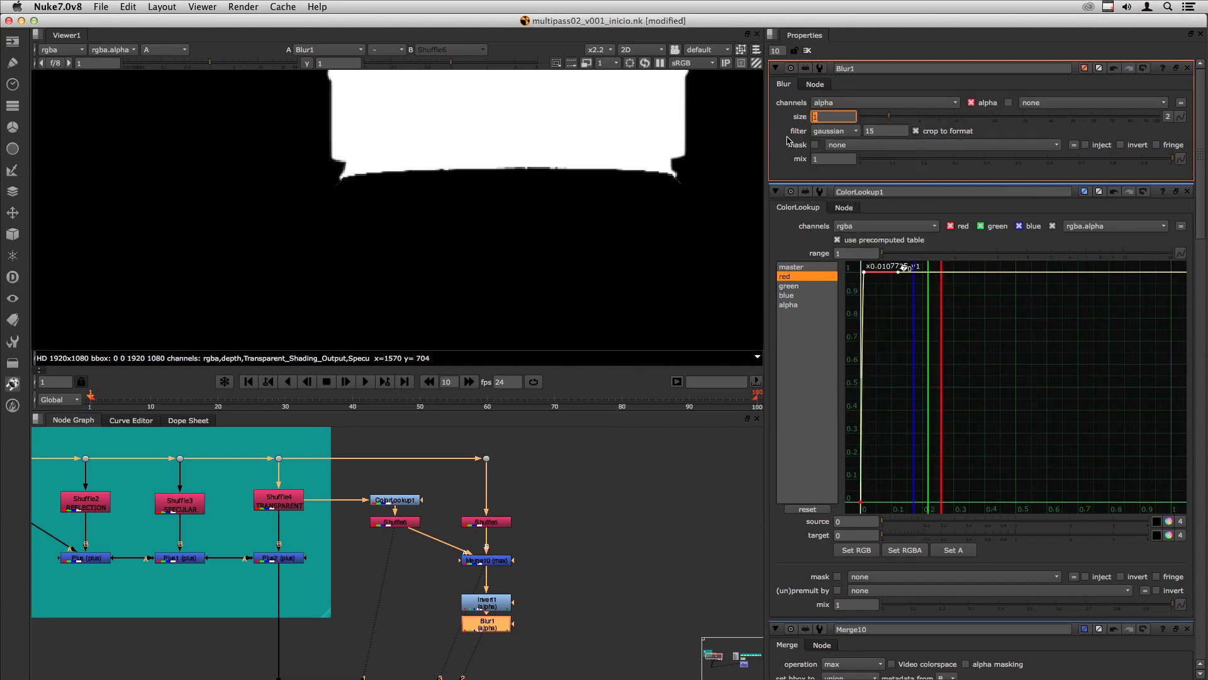
pyautogui.moveTo(481, 623); pyautogui.dragTo(481, 633)
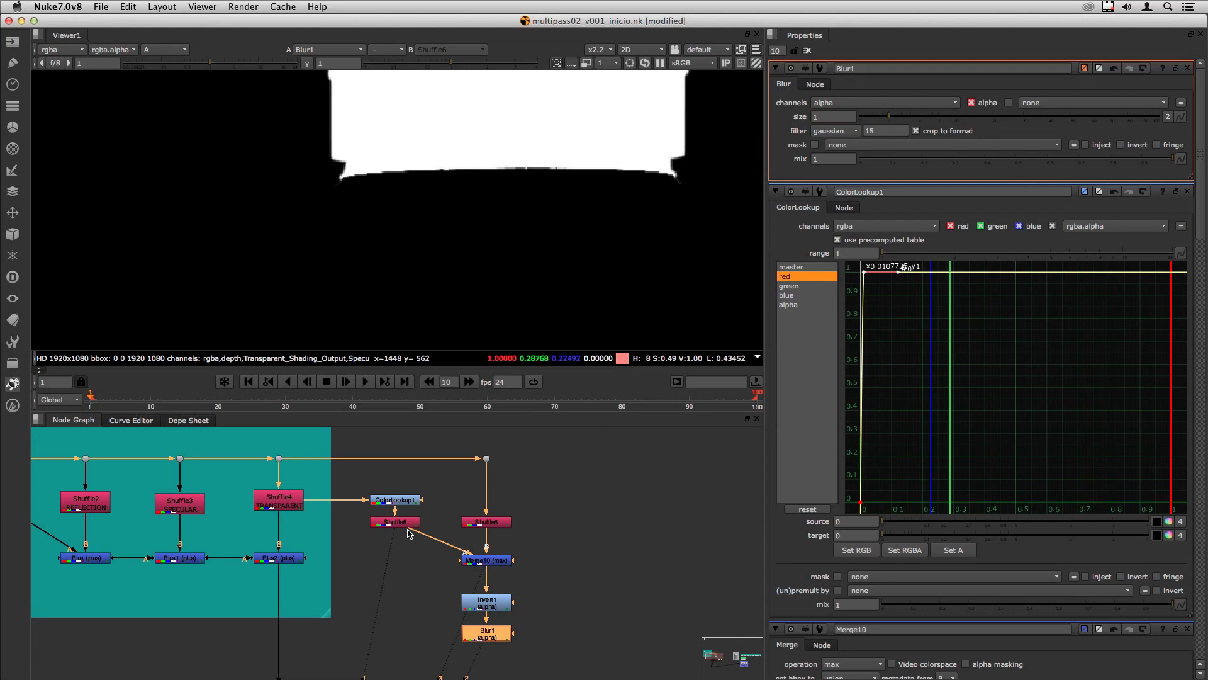
pyautogui.press('Delete')
# Move the ColorLookup red curve's upper key to about x 0.078, y 1
pyautogui.click(394, 500)
pyautogui.keyDown('ctrl'); pyautogui.click(675, 294); pyautogui.keyUp('ctrl')
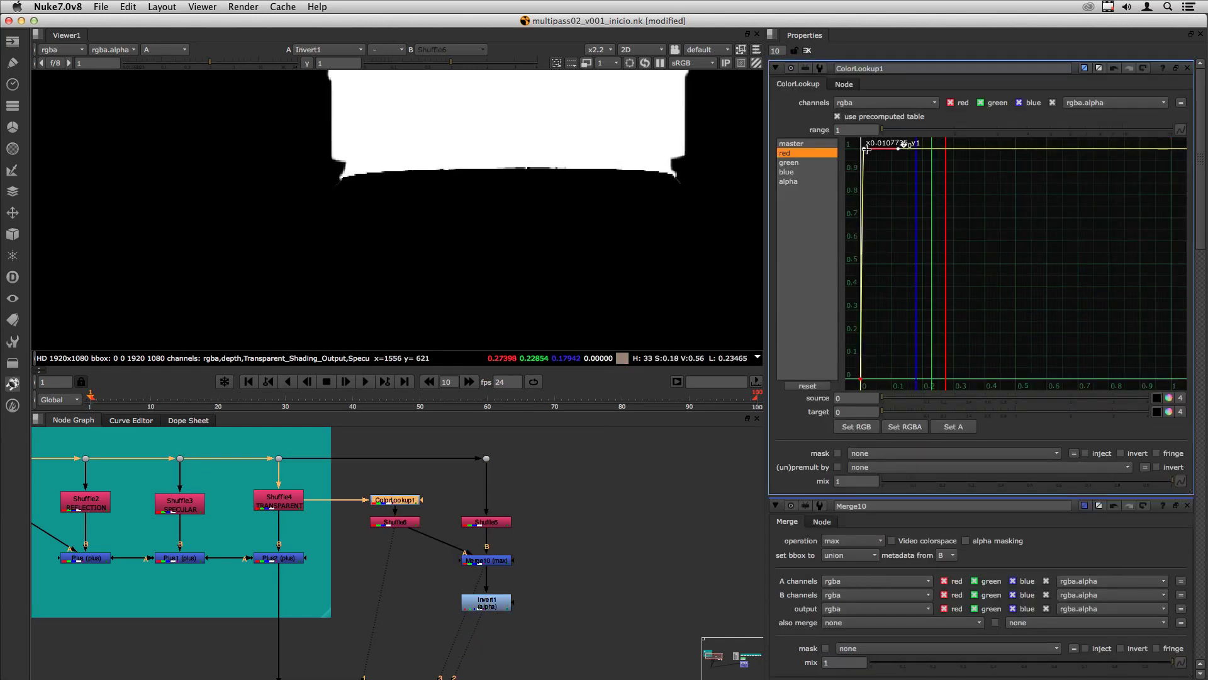
pyautogui.moveTo(866, 149)
pyautogui.mouseDown()
pyautogui.moveTo(895, 150)
pyautogui.moveTo(884, 149)
pyautogui.mouseUp()
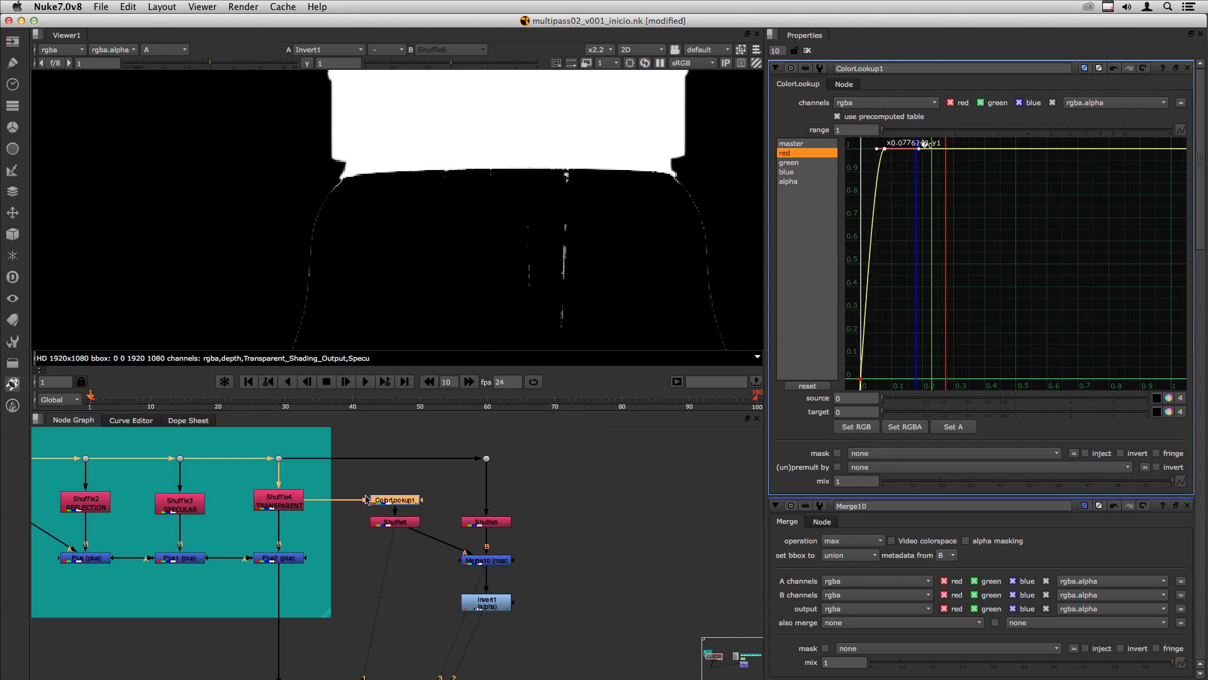
pyautogui.click(421, 565)
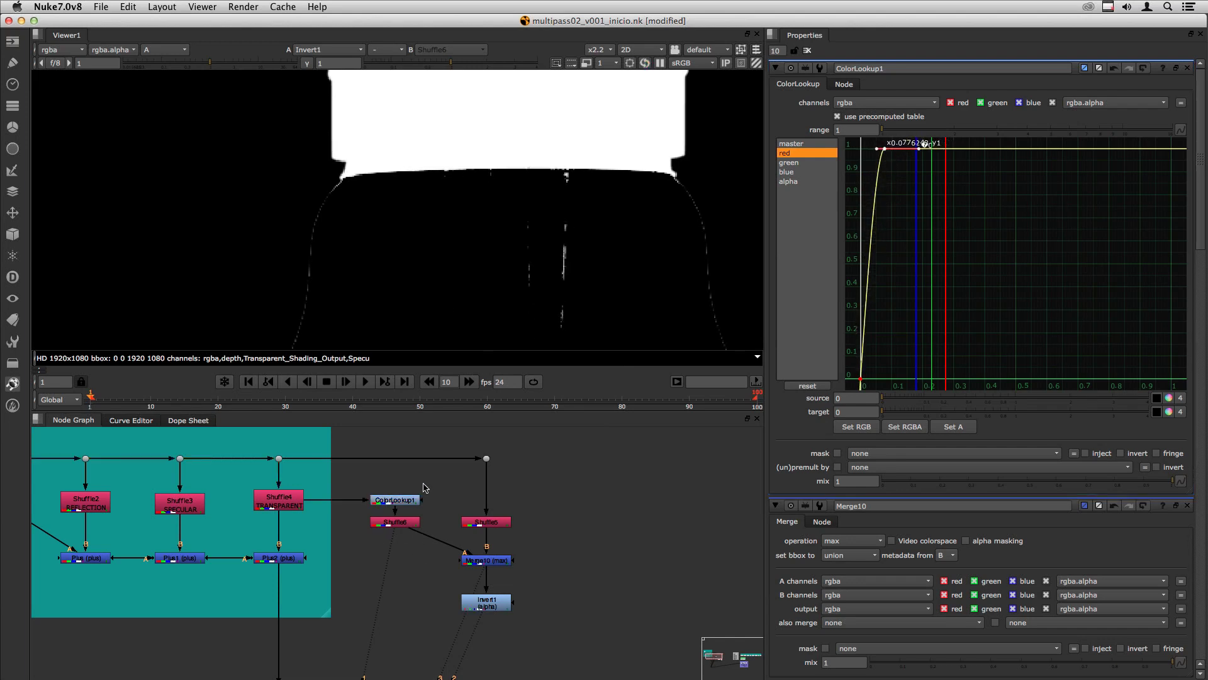
# View the alpha of the Shuffle below the ColorLookup and examine the large bulb's mask
pyautogui.click(396, 523)
pyautogui.press('1')
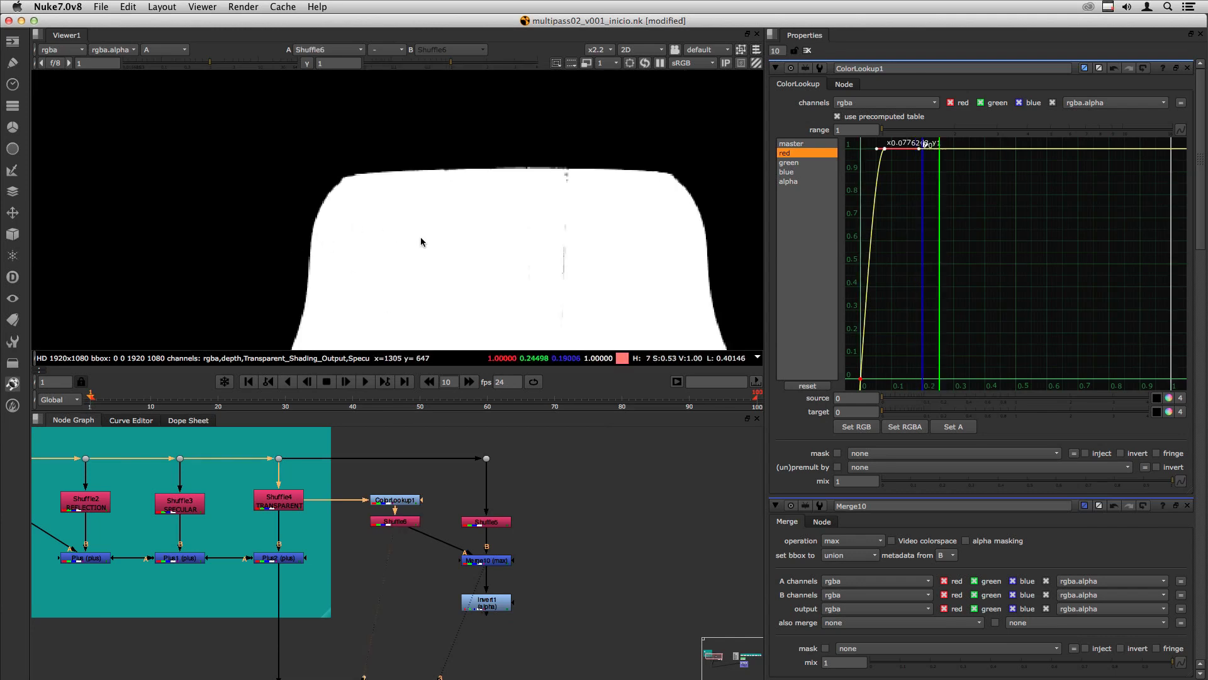
pyautogui.scroll(2, 383, 209)
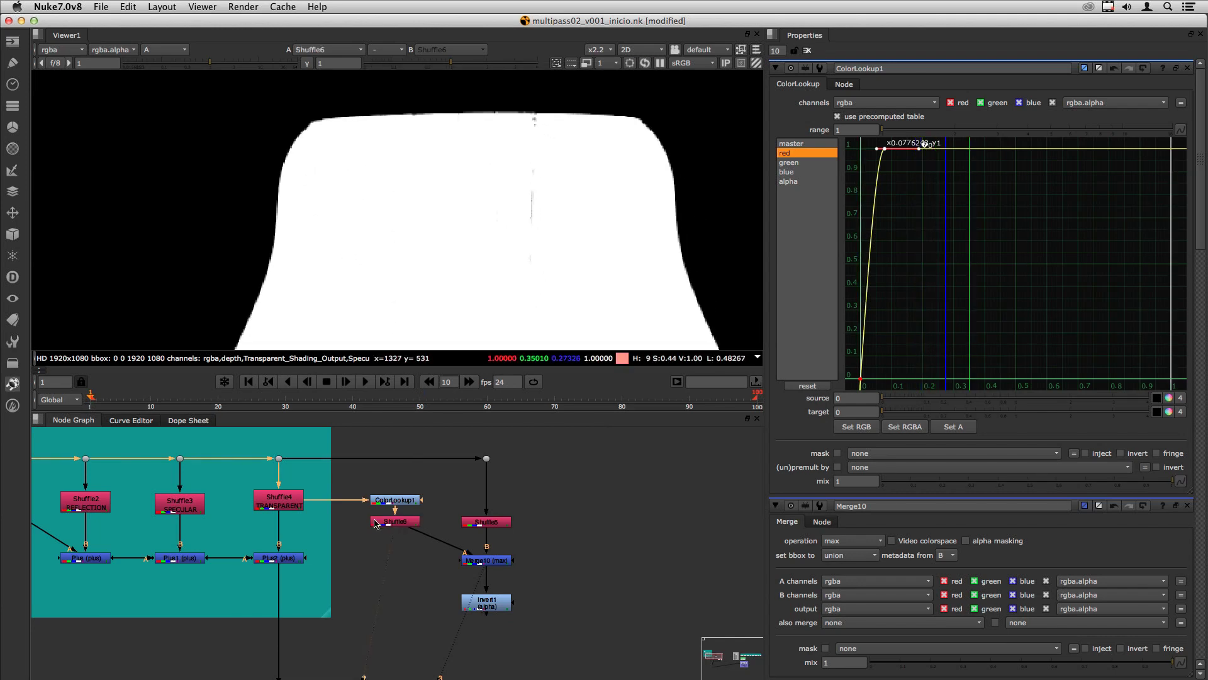
# Add a Dilate node between the ColorLookup's Shuffle and the max Merge, and align it with the Merge
pyautogui.moveTo(375, 523); pyautogui.dragTo(393, 539)
pyautogui.press('Tab')
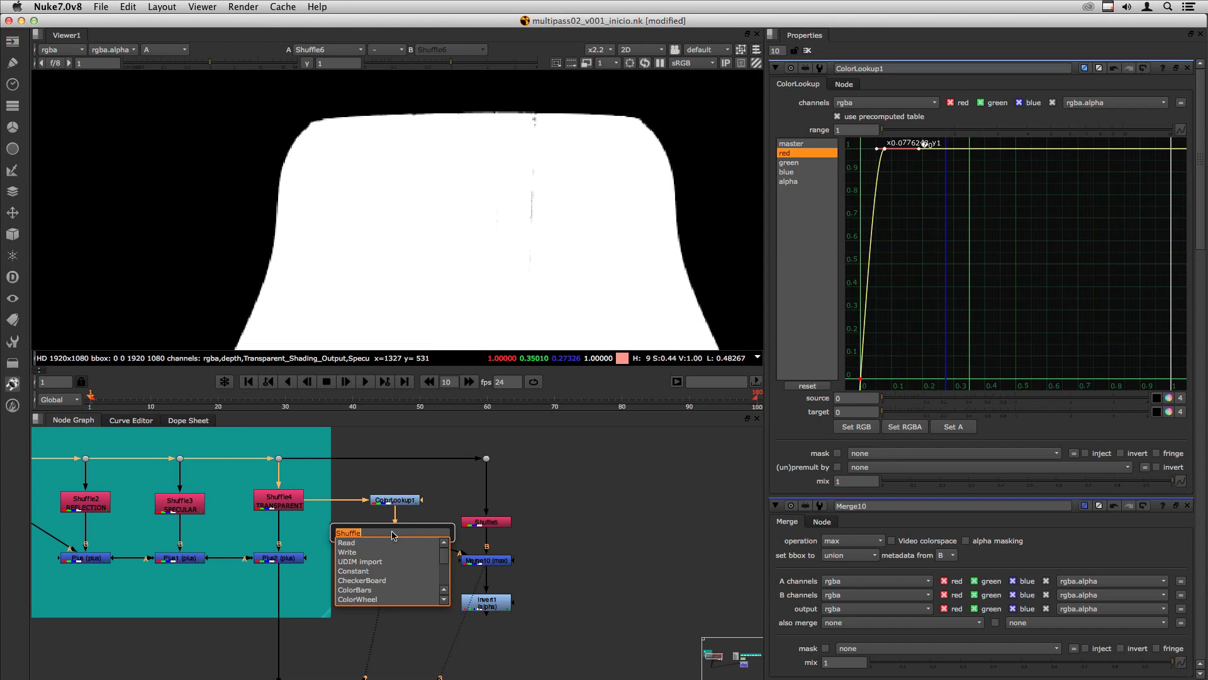
pyautogui.write('dil')
pyautogui.press('Return')
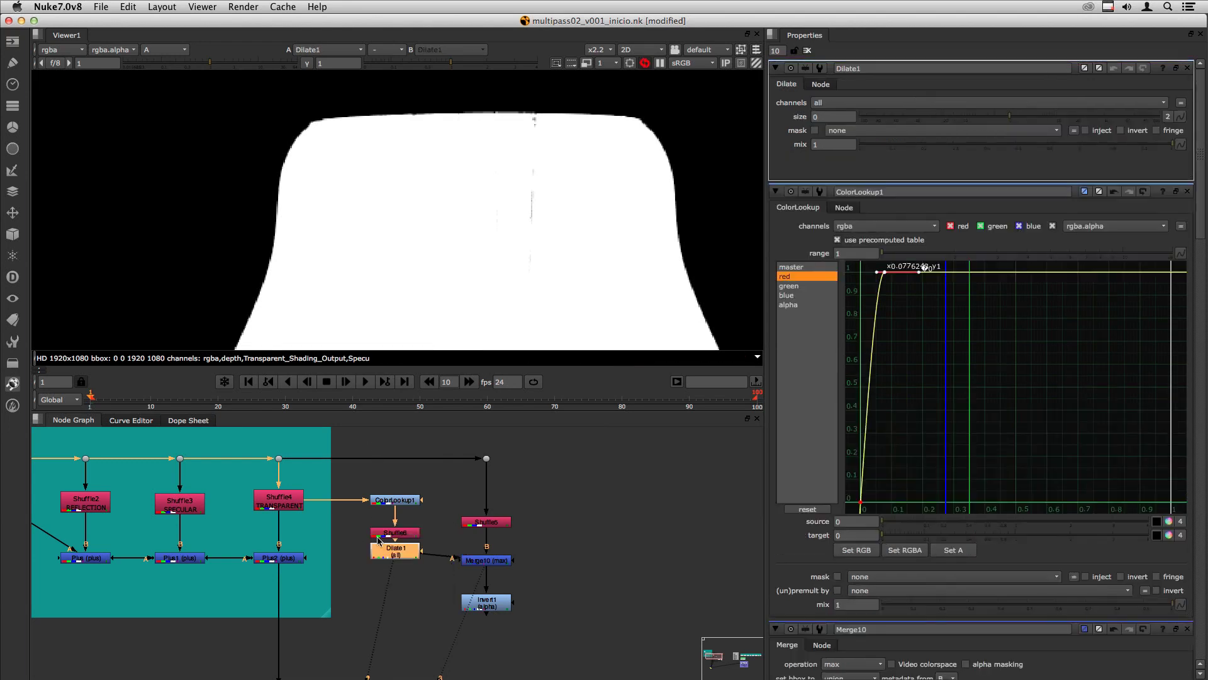
pyautogui.moveTo(396, 540); pyautogui.dragTo(397, 551)
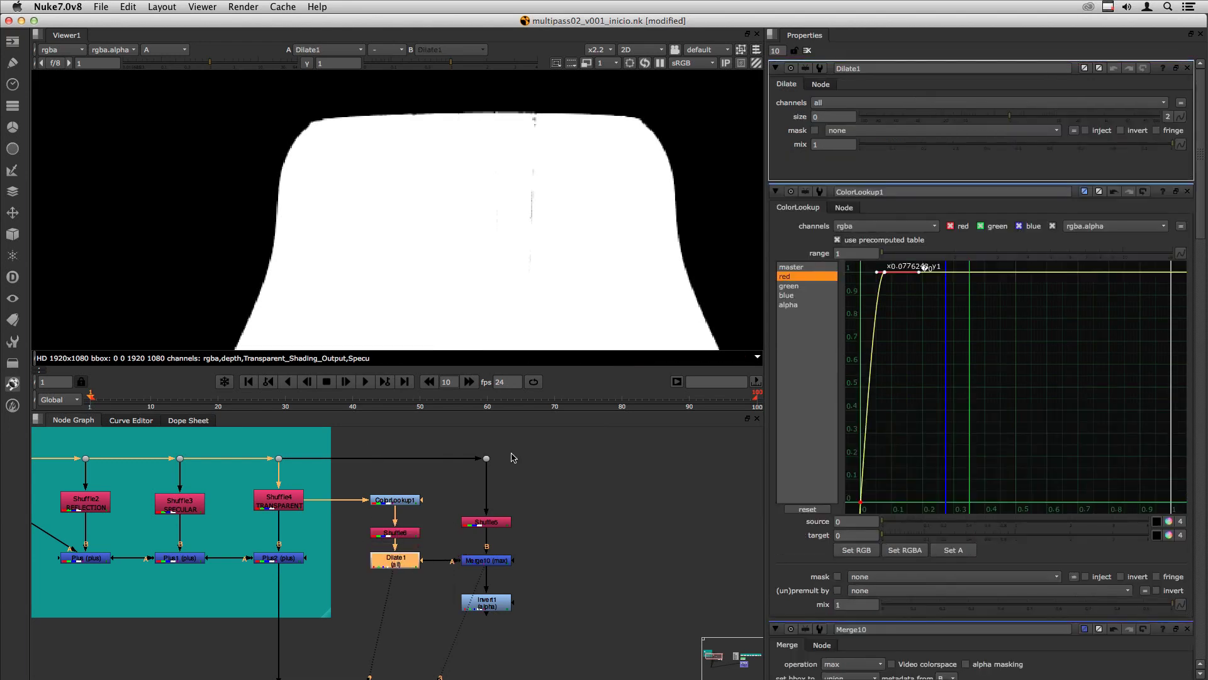
# Try Dilate sizes from 1 up to 5 and down to -12 to see how the bulb mask grows and shrinks
pyautogui.click(832, 114)
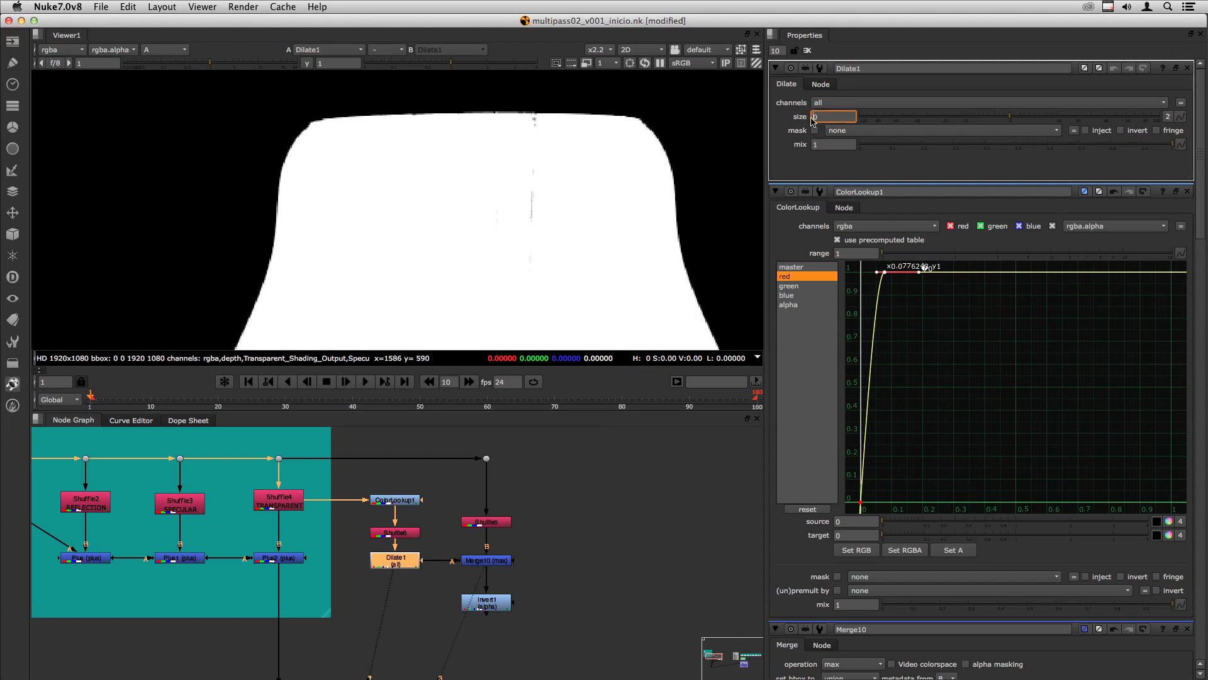
pyautogui.write('1')
pyautogui.press('Up')
pyautogui.press('Up')
pyautogui.press('Up')
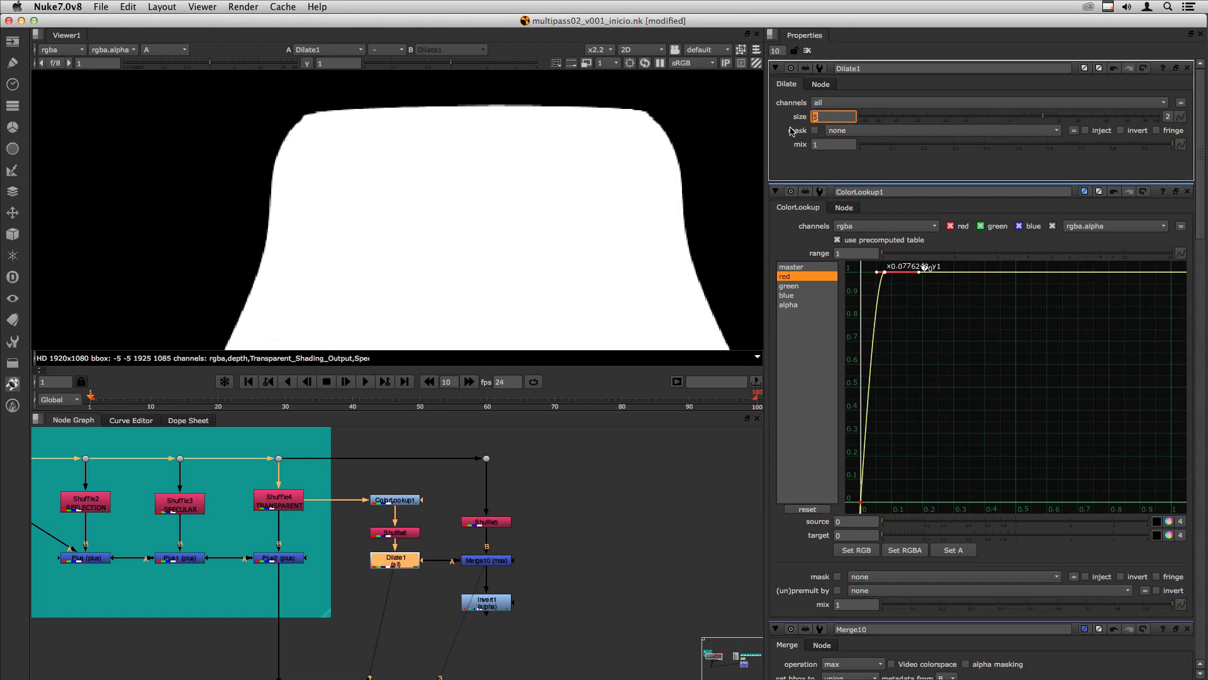
pyautogui.press('Down')
pyautogui.press('Down')
pyautogui.press('Down')
pyautogui.press('Down')
pyautogui.press('Down')
pyautogui.press('Down')
pyautogui.press('Down')
pyautogui.press('Down')
pyautogui.press('Down')
pyautogui.press('Down')
pyautogui.press('Down')
pyautogui.press('Down')
pyautogui.press('Down')
pyautogui.press('Down')
pyautogui.press('Down')
pyautogui.press('Down')
pyautogui.press('Down')
pyautogui.press('Down')
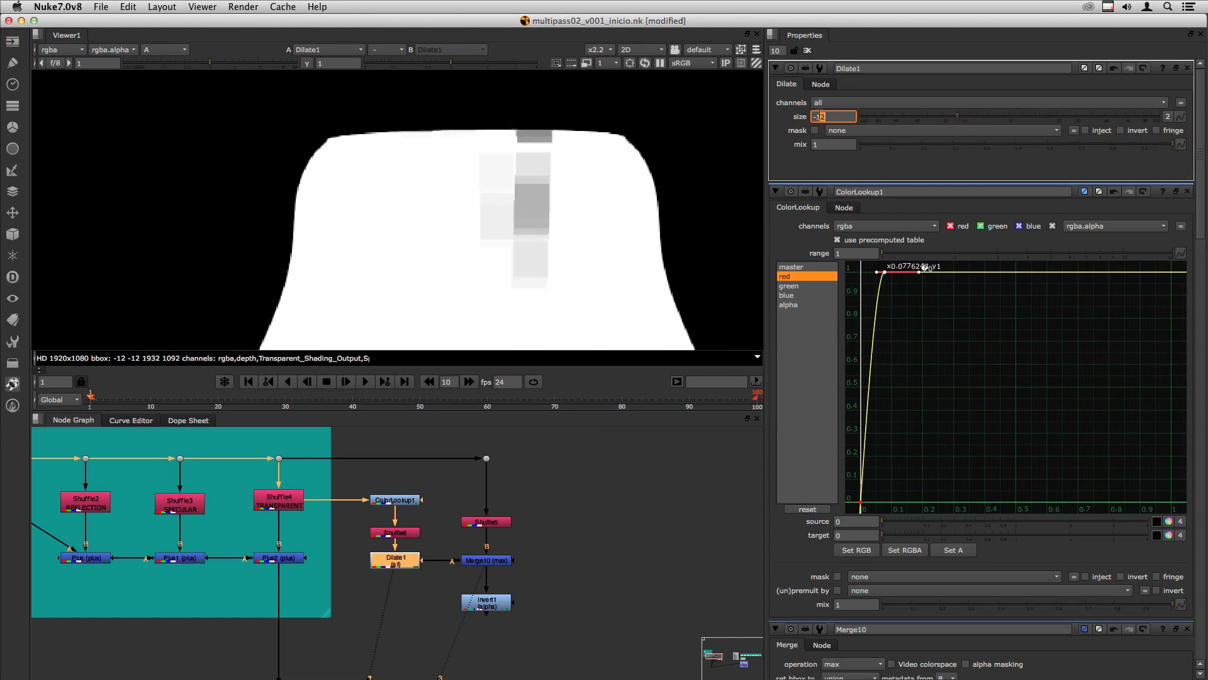
# Set the Dilate size to 1 and view the Invert node's alpha
pyautogui.doubleClick(839, 117)
pyautogui.write('1')
pyautogui.press('Return')
pyautogui.click(460, 590)
pyautogui.click(486, 602)
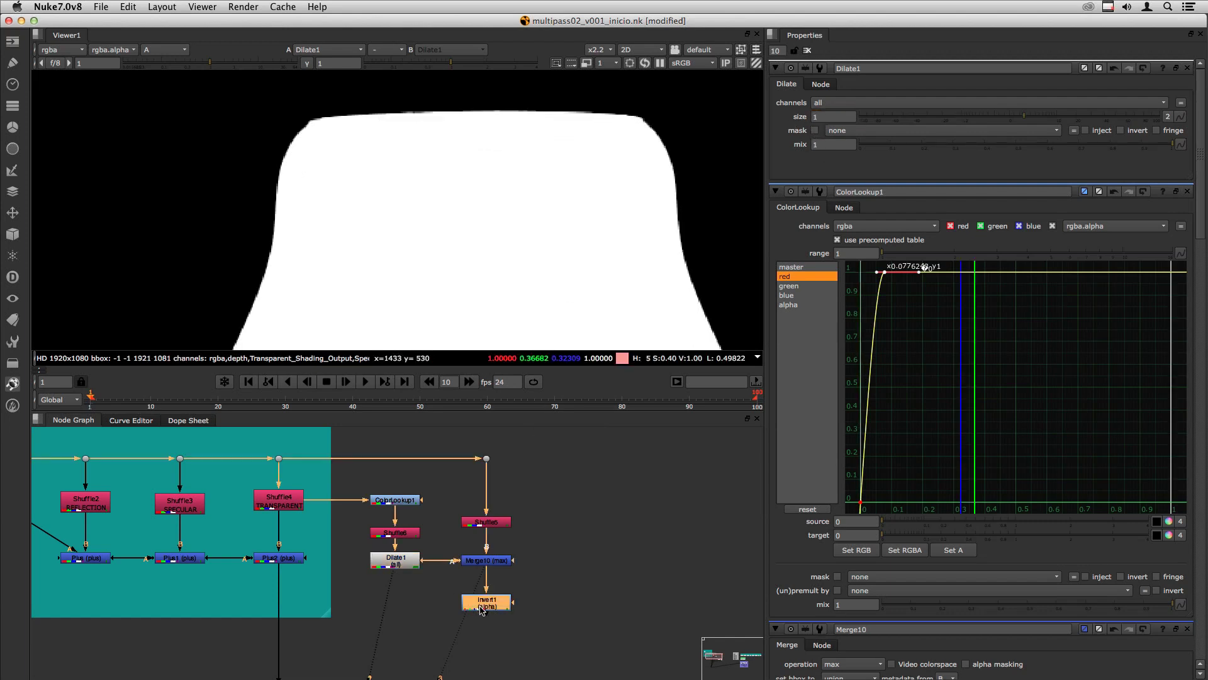
pyautogui.press('1')
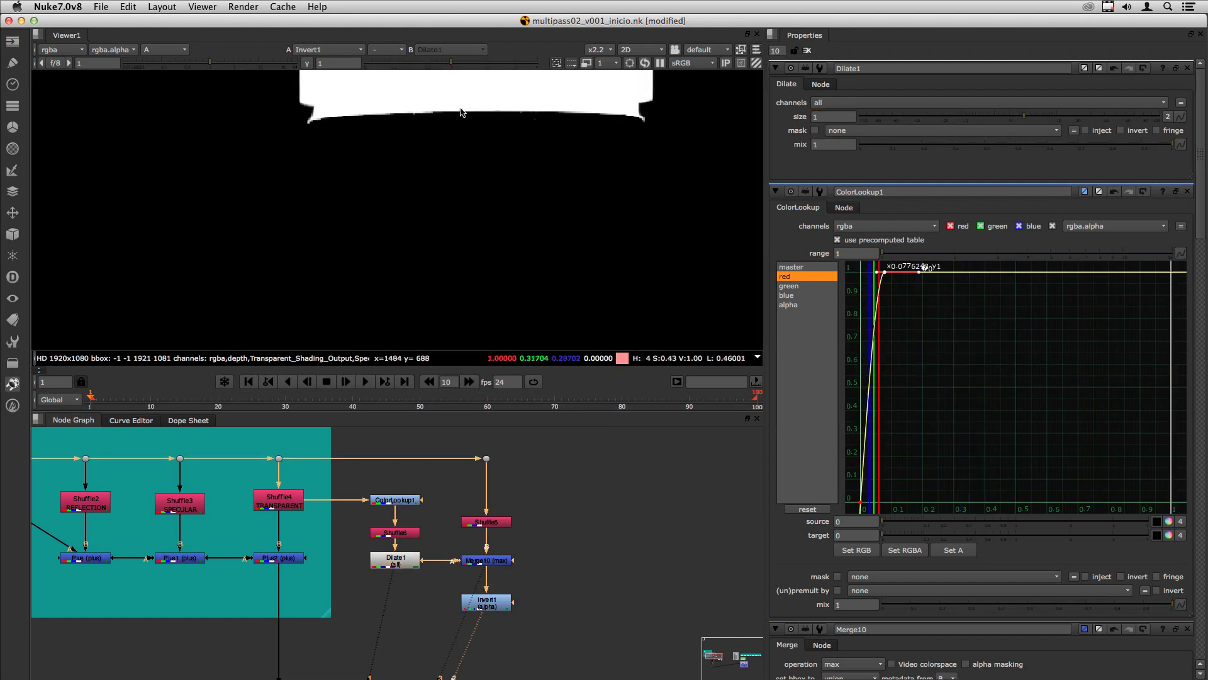
# Compare the inverted alpha with the Dilate size at 0 and back at 1, and fit the whole image in view
pyautogui.click(819, 117)
pyautogui.write('0')
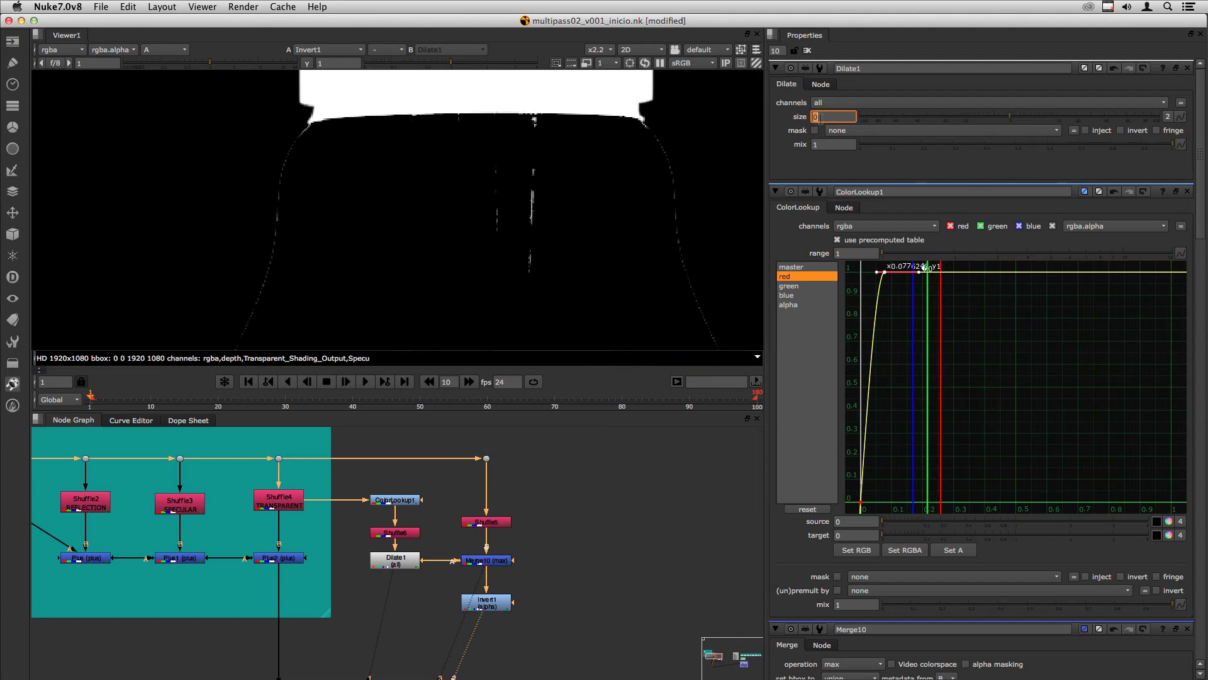
pyautogui.write('1')
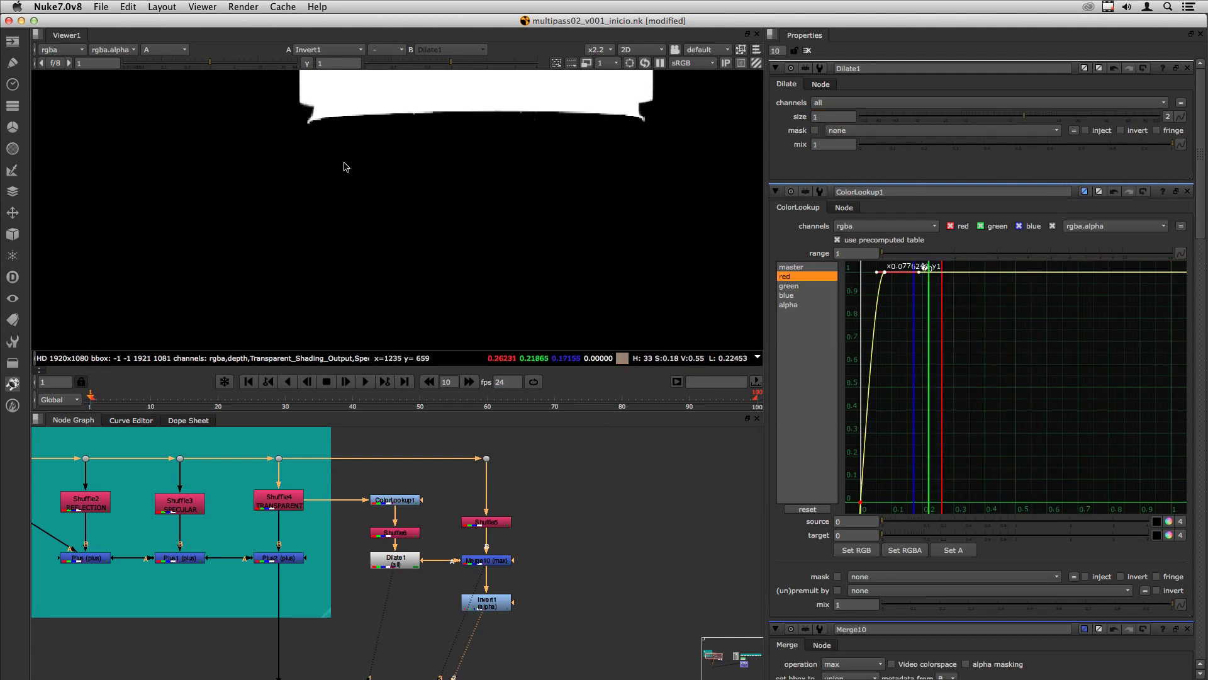
pyautogui.write('f')
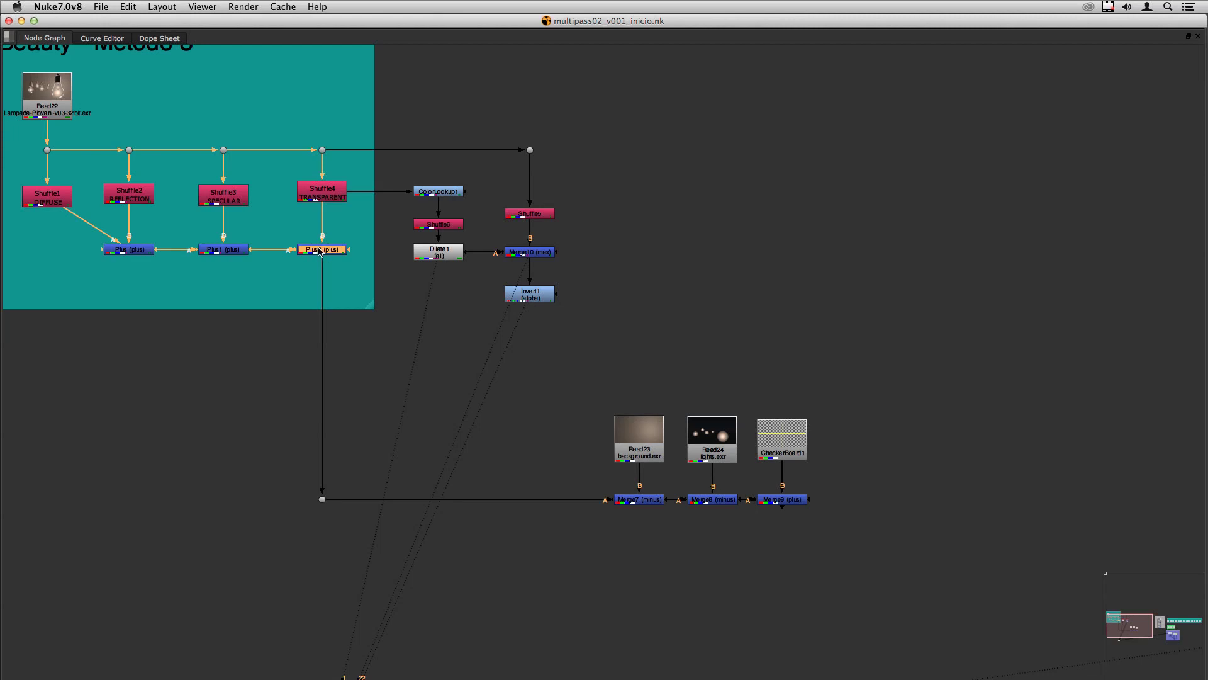
# Add an unconnected Premult node, keeping it multiplying rgb by rgba.alpha
pyautogui.click(522, 297)
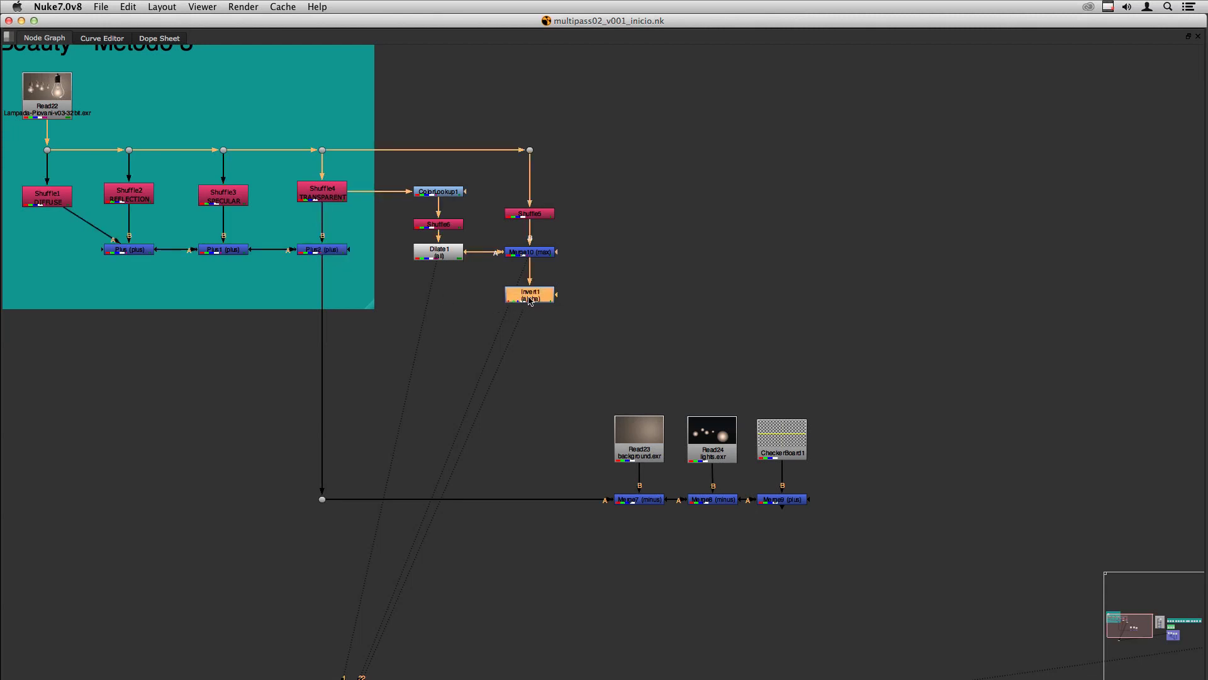
pyautogui.click(536, 359)
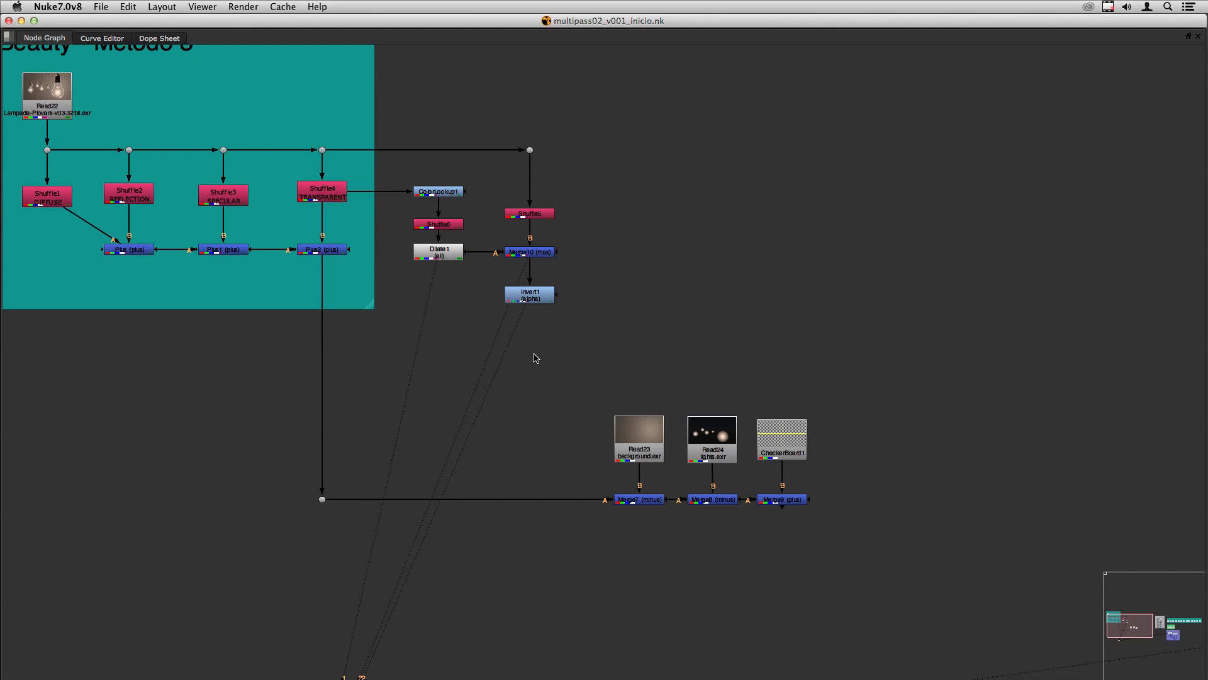
pyautogui.press('Tab')
pyautogui.write('prem')
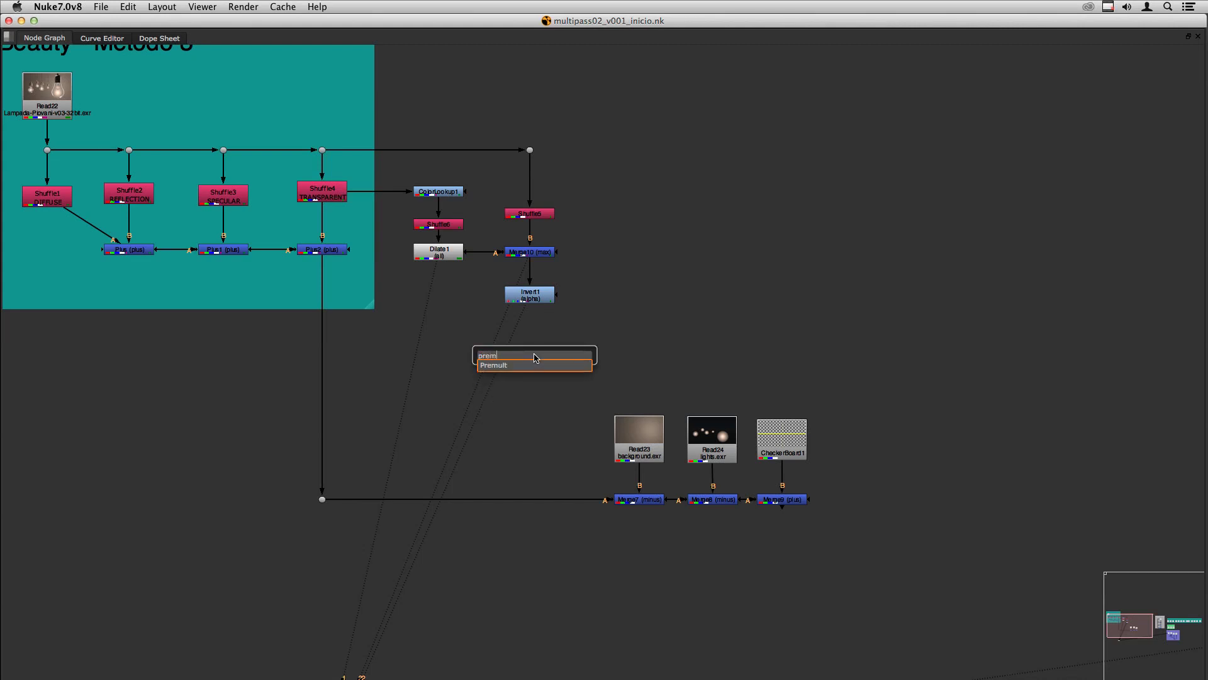
pyautogui.press('Return')
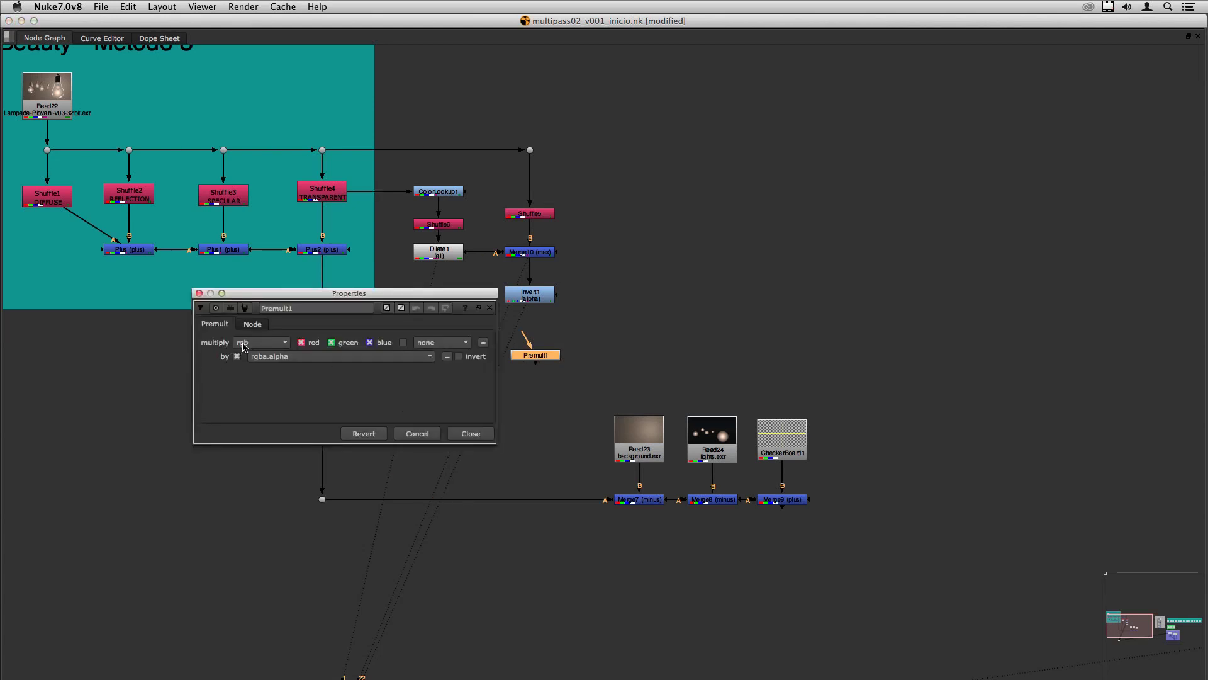
pyautogui.click(274, 357)
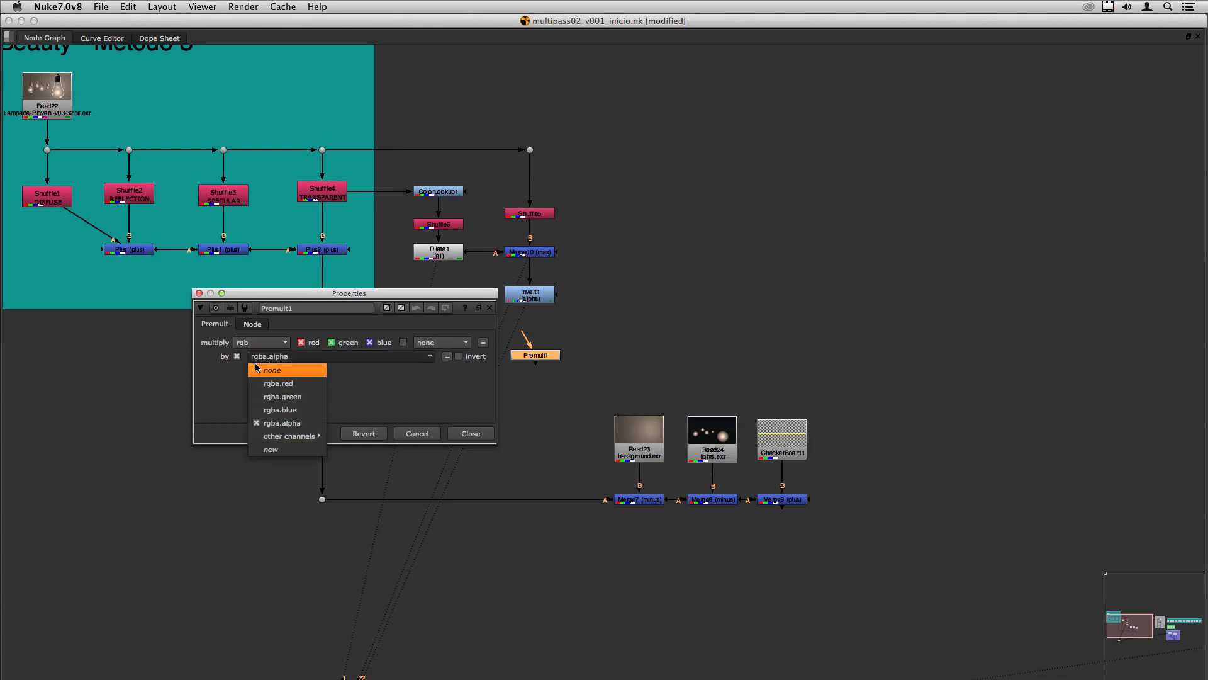
pyautogui.click(210, 394)
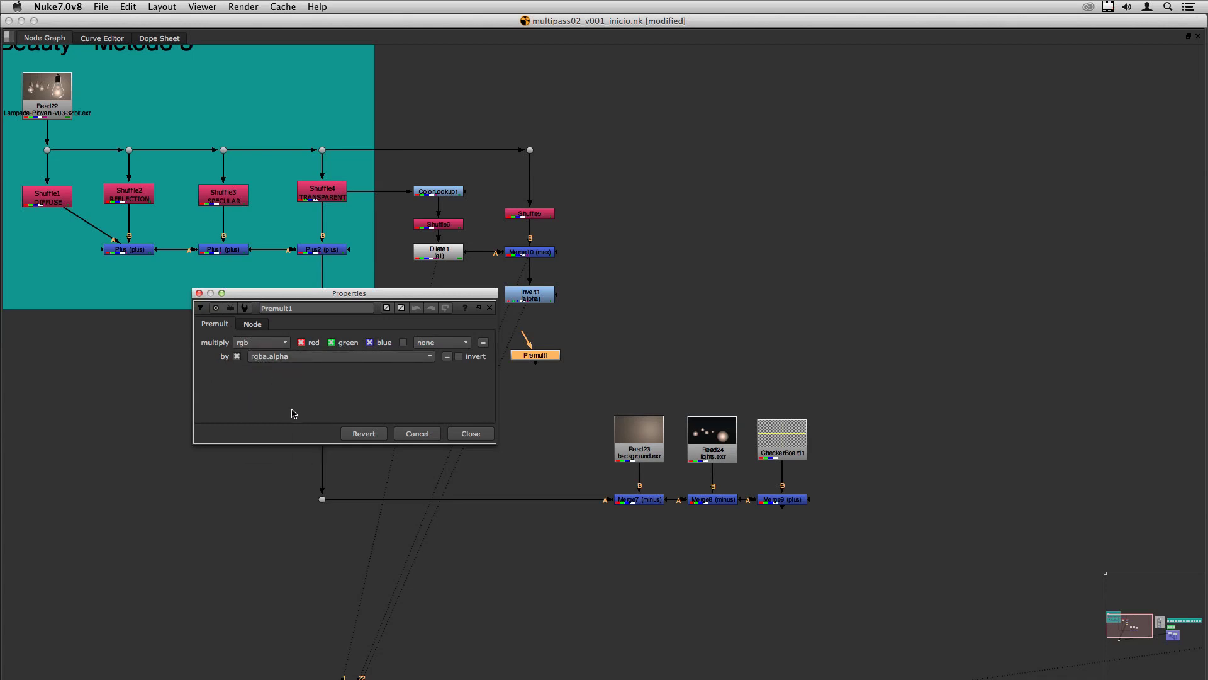
pyautogui.click(469, 434)
# Insert the Premult into the wire below the last plus Merge, and move the Invert node slightly lower
pyautogui.moveTo(537, 362); pyautogui.dragTo(326, 408)
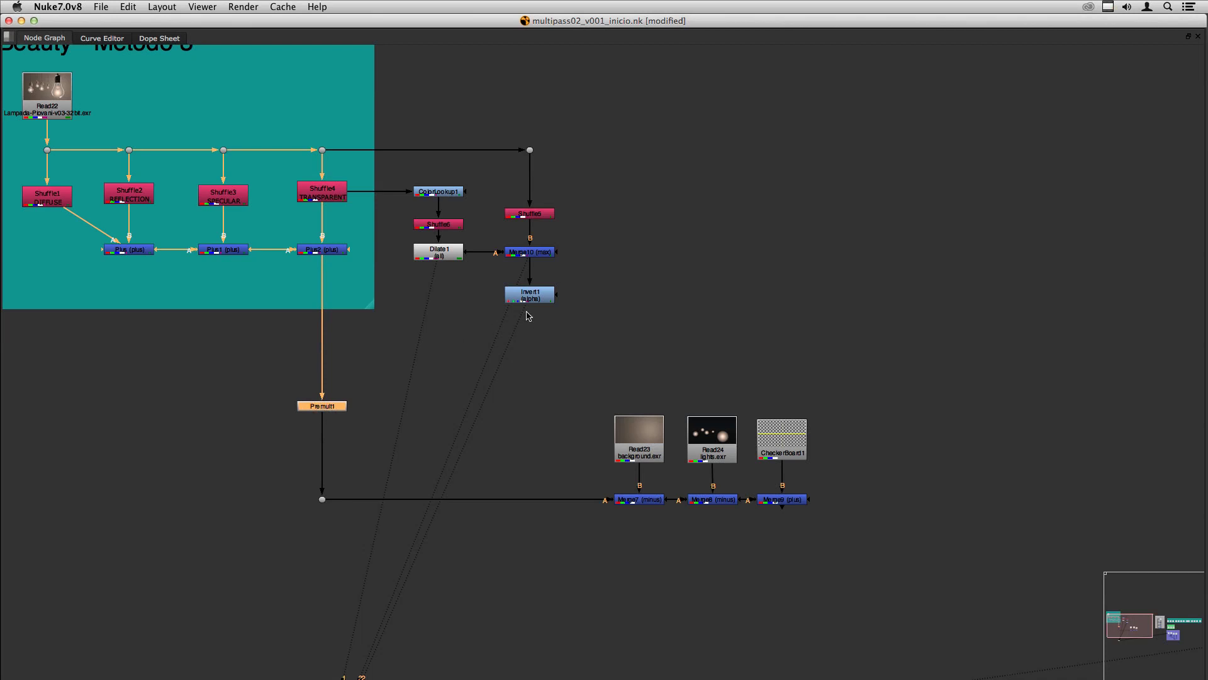
pyautogui.moveTo(531, 300); pyautogui.dragTo(531, 315)
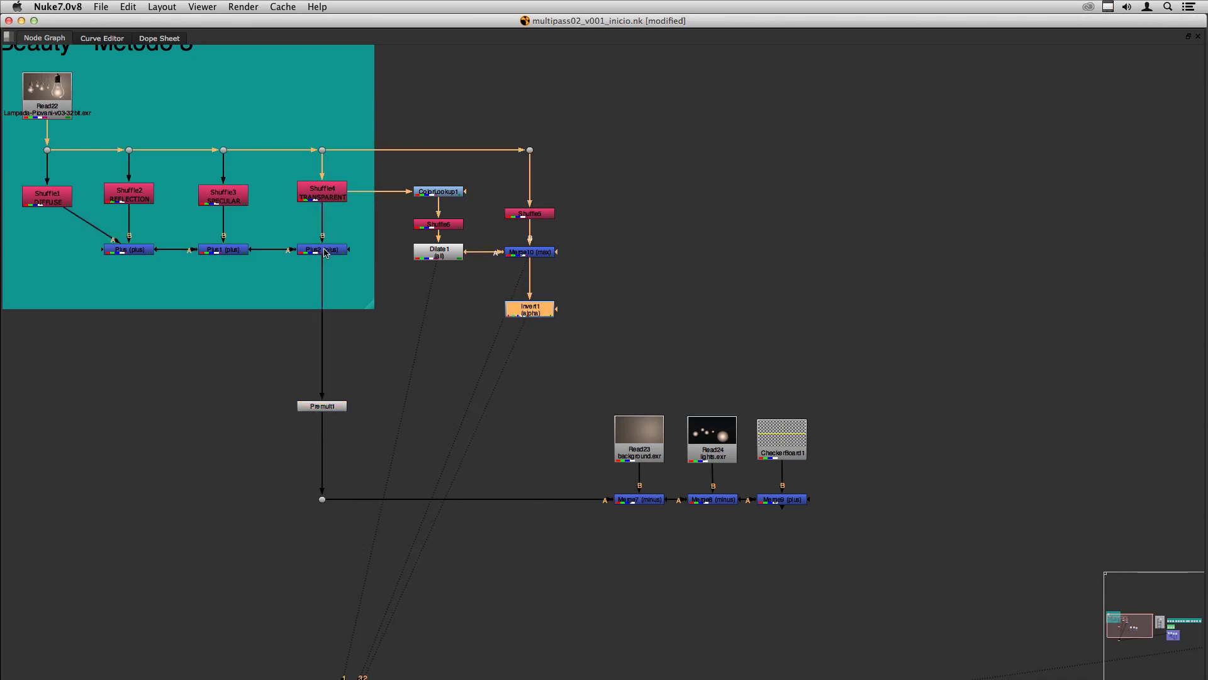
pyautogui.moveTo(321, 410); pyautogui.dragTo(323, 412)
# Add an unconnected ShuffleCopy node beside the main wire, just above the Premult
pyautogui.click(361, 363)
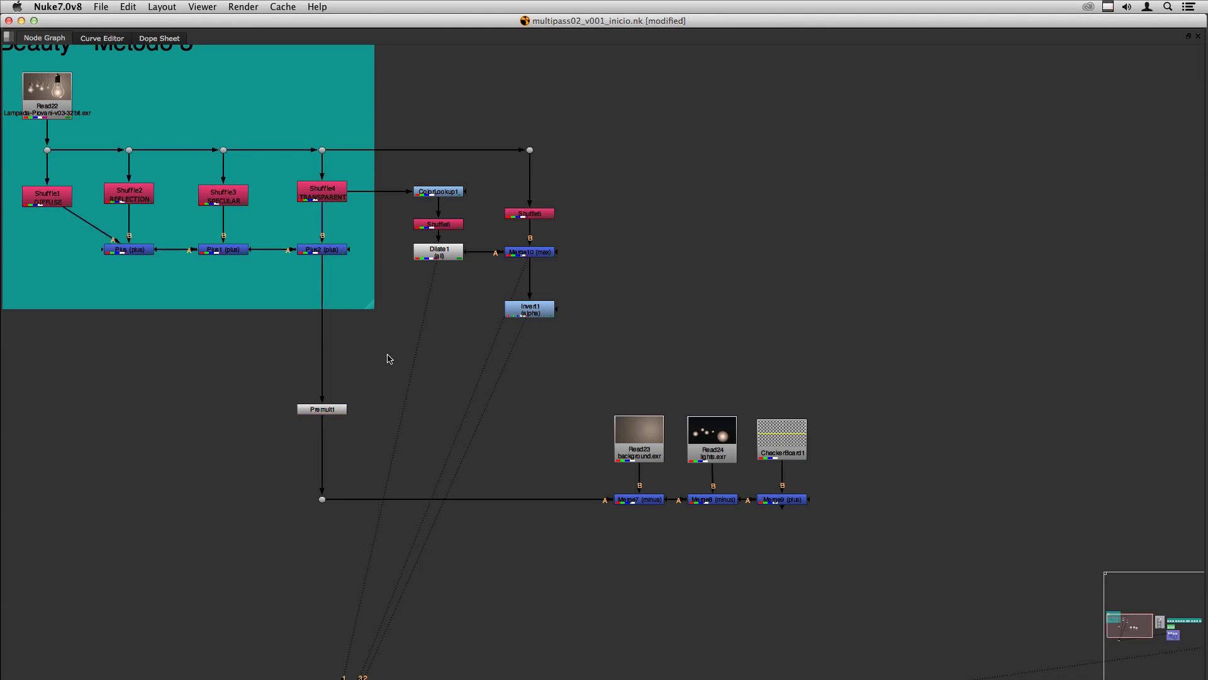
pyautogui.press('Tab')
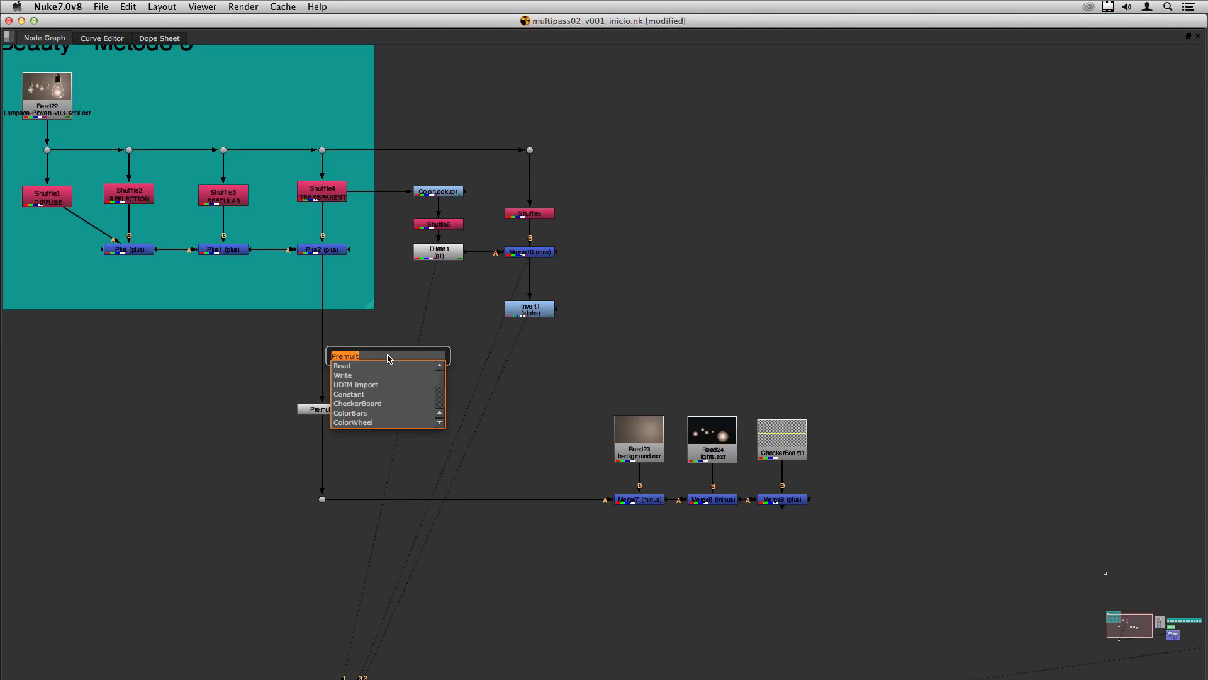
pyautogui.write('shuffle')
pyautogui.press('Down')
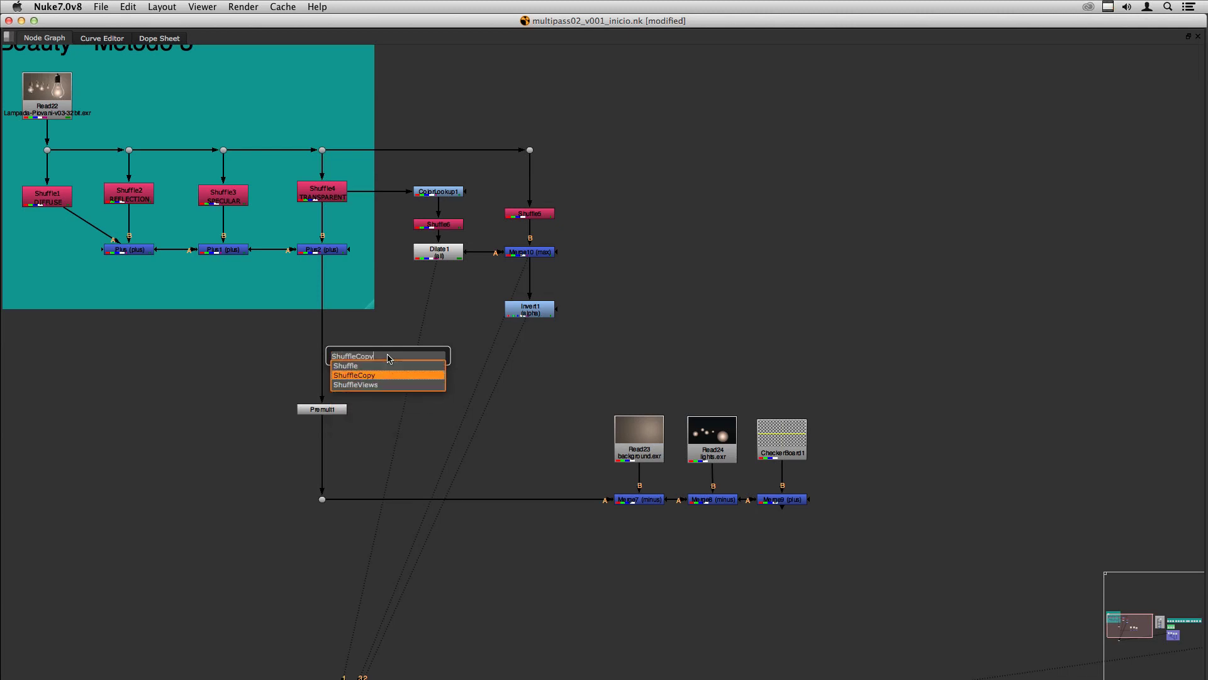
pyautogui.press('Return')
pyautogui.moveTo(356, 363); pyautogui.dragTo(386, 347)
pyautogui.click(345, 332)
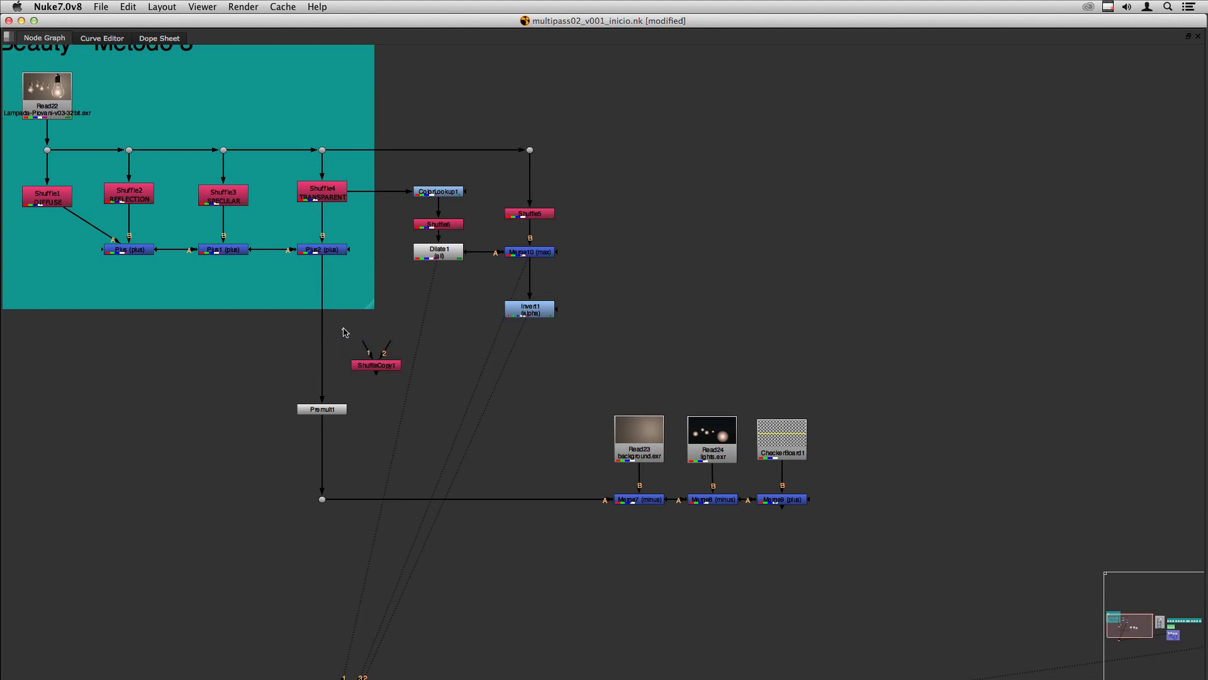
# Connect the ShuffleCopy's input 1 to the Invert node and insert it between the last plus Merge and the Premult
pyautogui.doubleClick(377, 366)
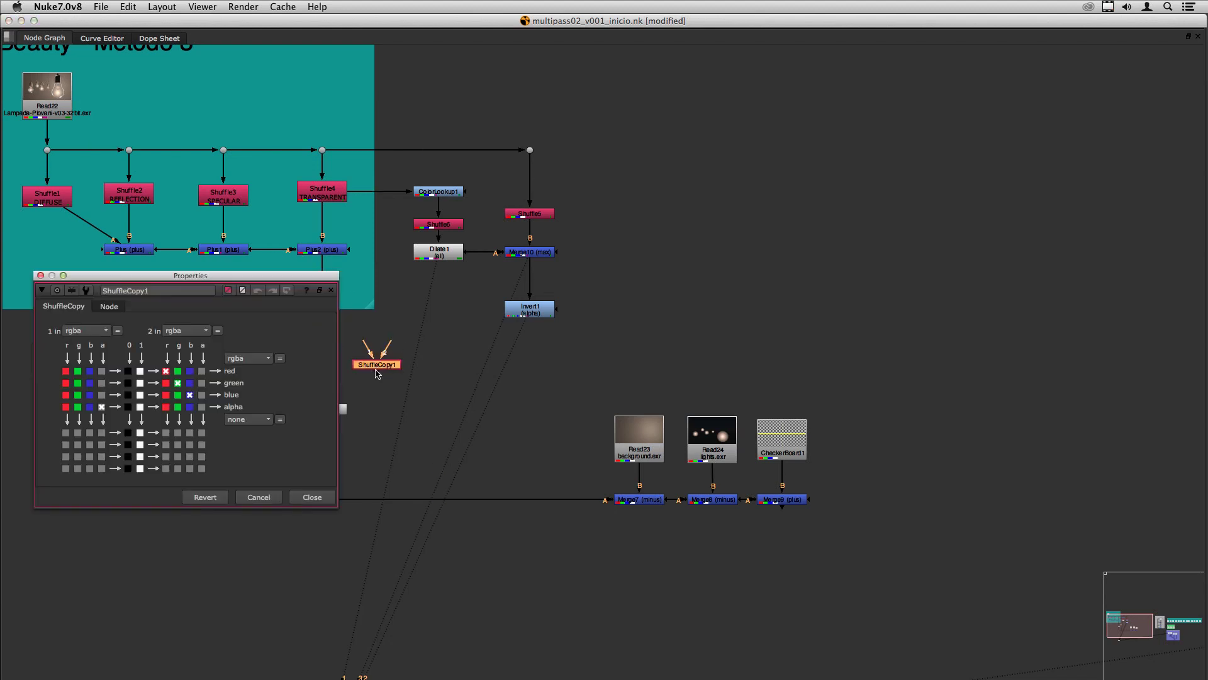
pyautogui.moveTo(205, 277); pyautogui.dragTo(789, 117)
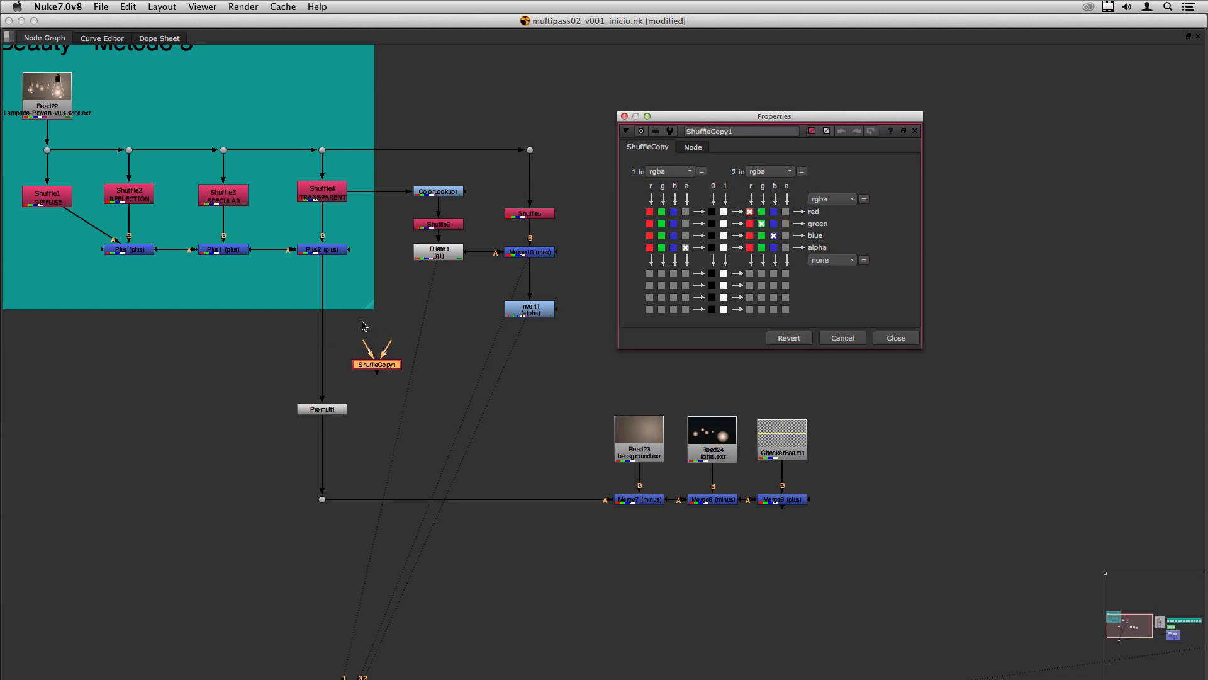
pyautogui.moveTo(365, 345); pyautogui.dragTo(530, 314)
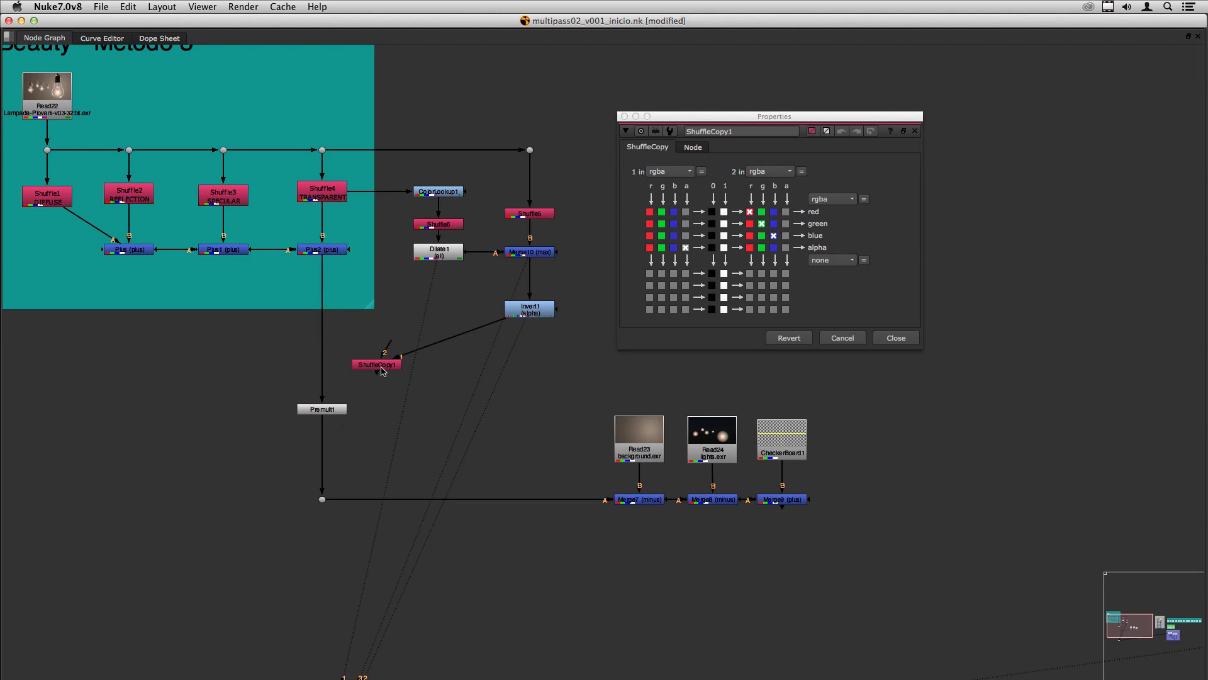
pyautogui.moveTo(382, 372); pyautogui.dragTo(316, 382)
pyautogui.click(265, 368)
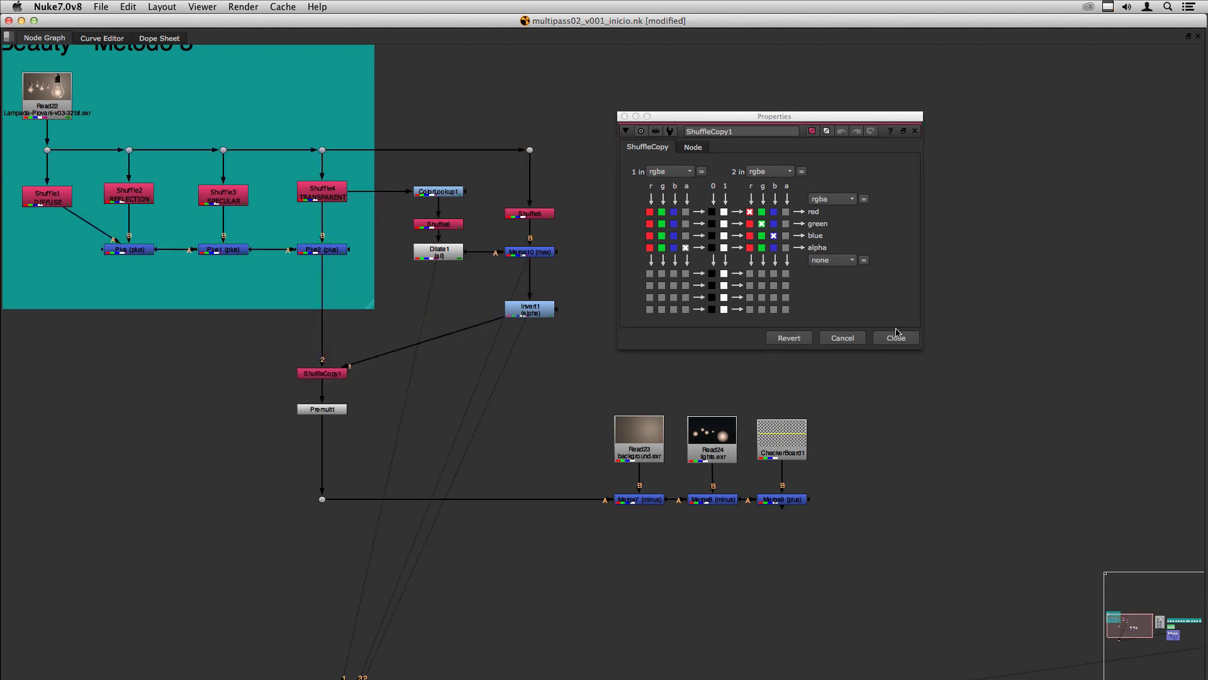
pyautogui.click(896, 338)
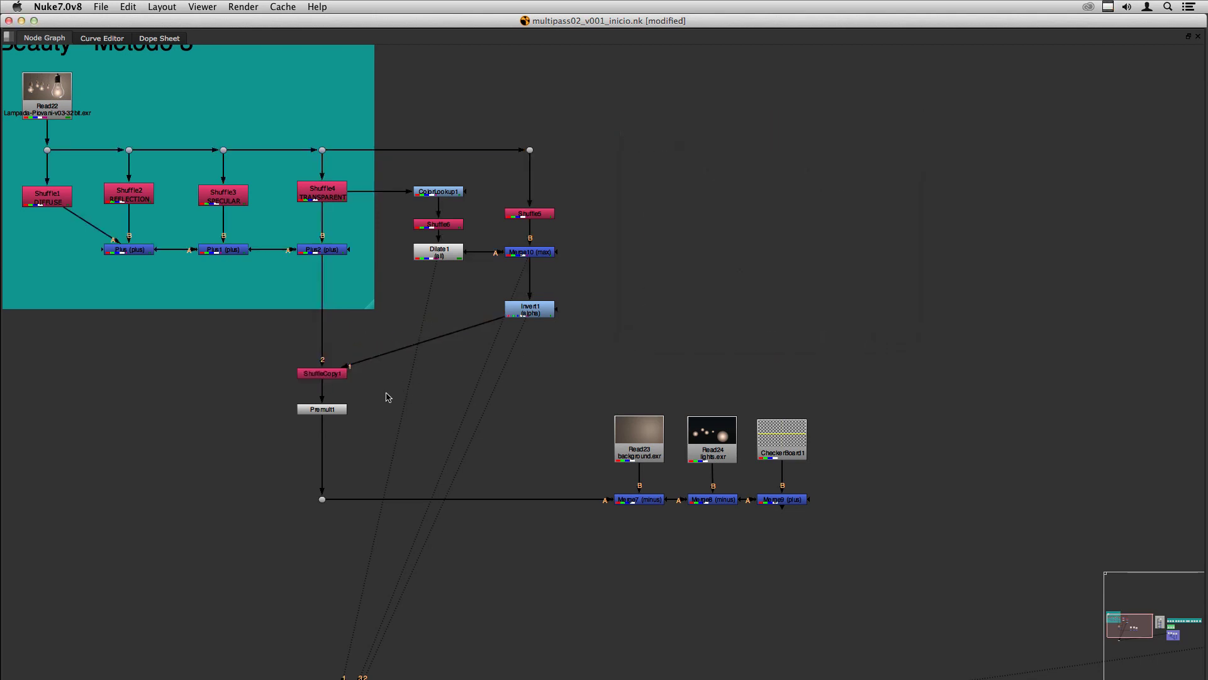
# Examine the ShuffleCopy's alpha and RGB output, and the Premult's RGB result
pyautogui.press('space')
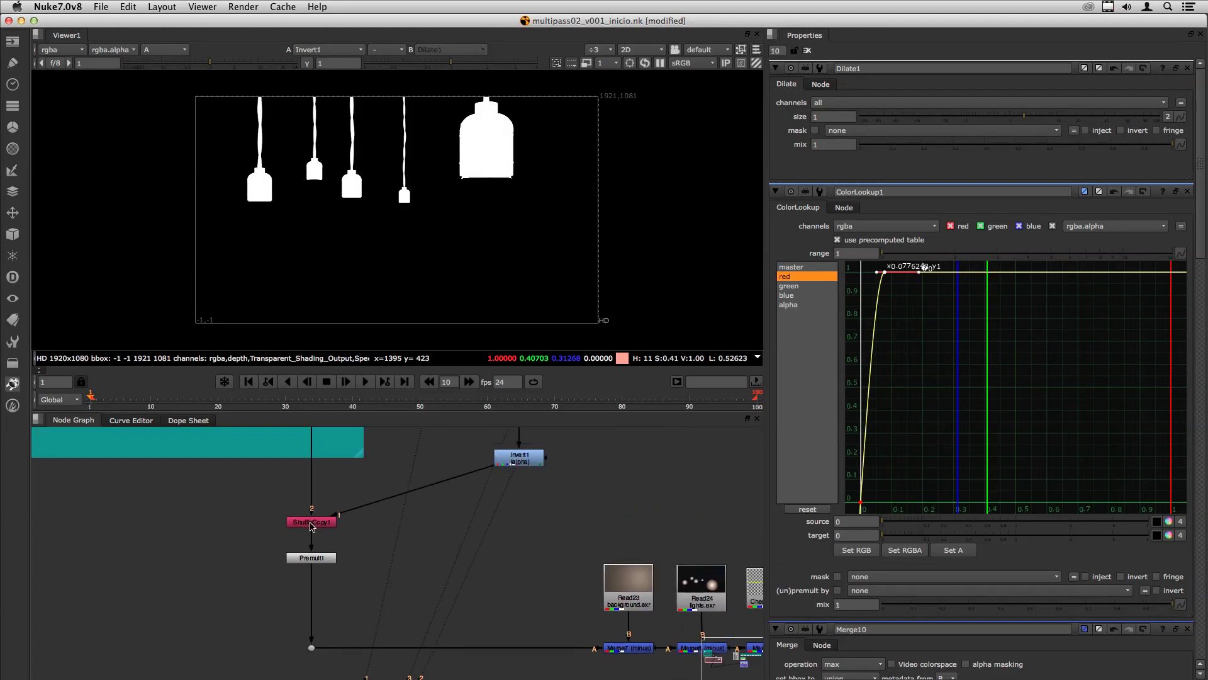
pyautogui.click(311, 523)
pyautogui.press('1')
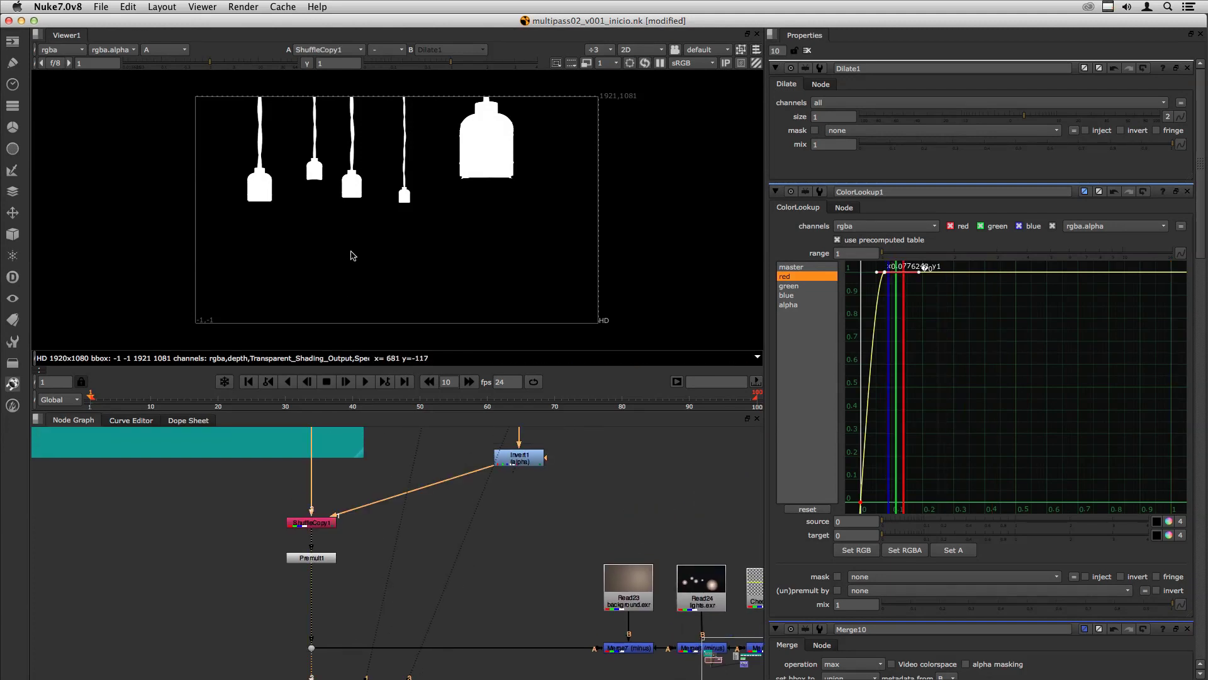
pyautogui.press('a')
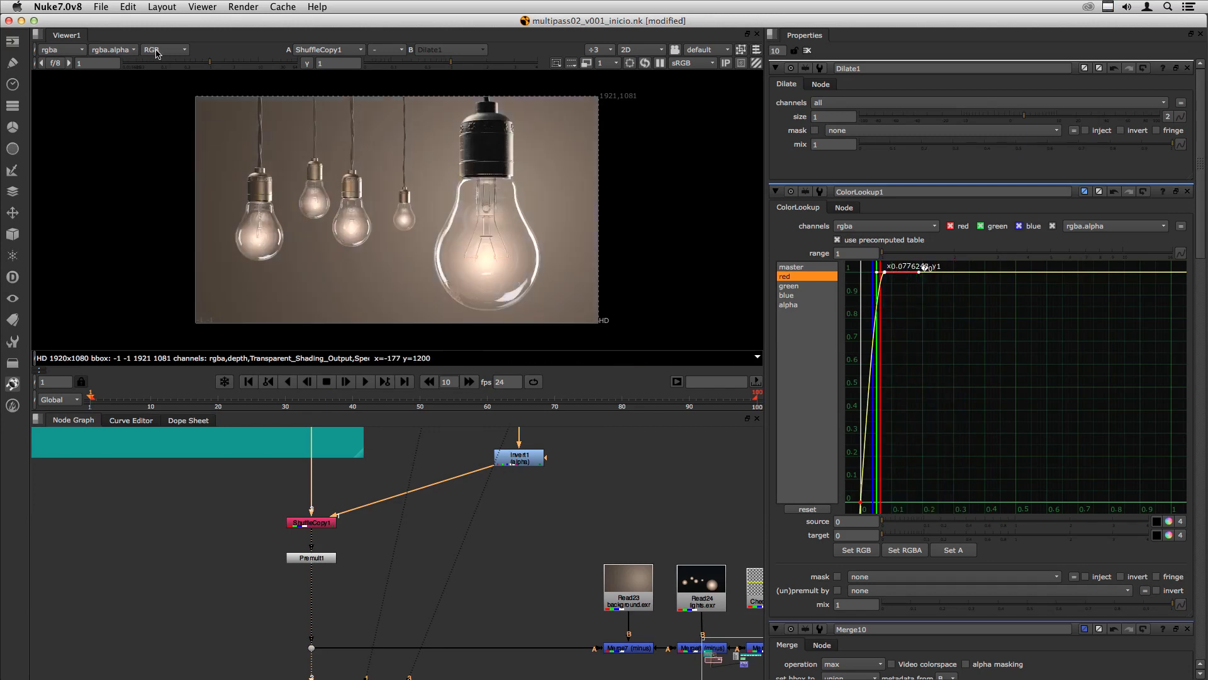
pyautogui.click(158, 54)
pyautogui.click(155, 54)
pyautogui.click(302, 559)
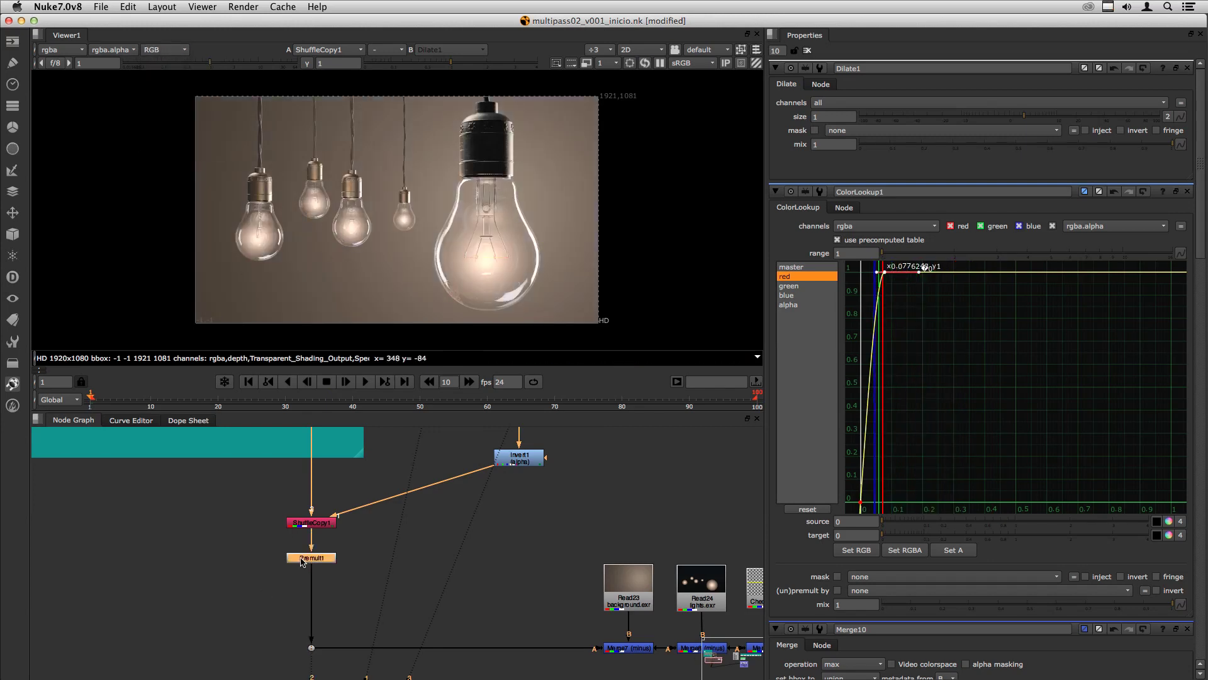
pyautogui.press('1')
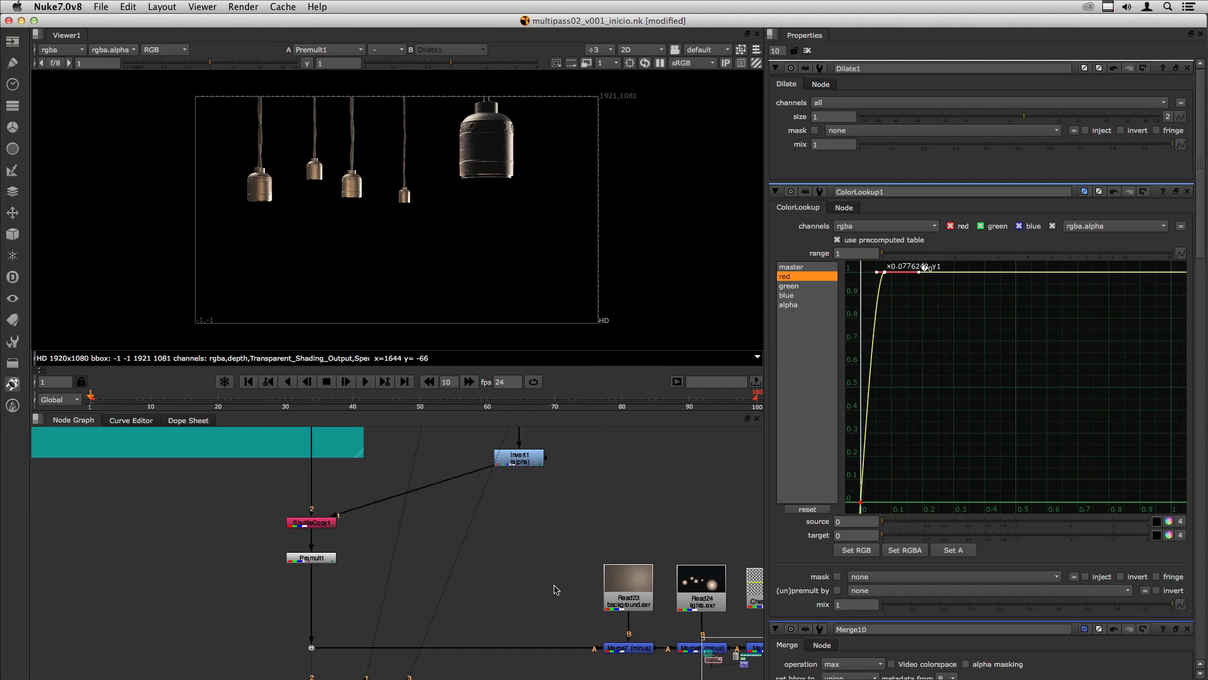
# Move the ShuffleCopy and Premult below the Invert, feeding input 2 from the last plus Merge and reconnecting that Merge directly to the Dot
pyautogui.moveTo(556, 590); pyautogui.dragTo(516, 553, button='middle')
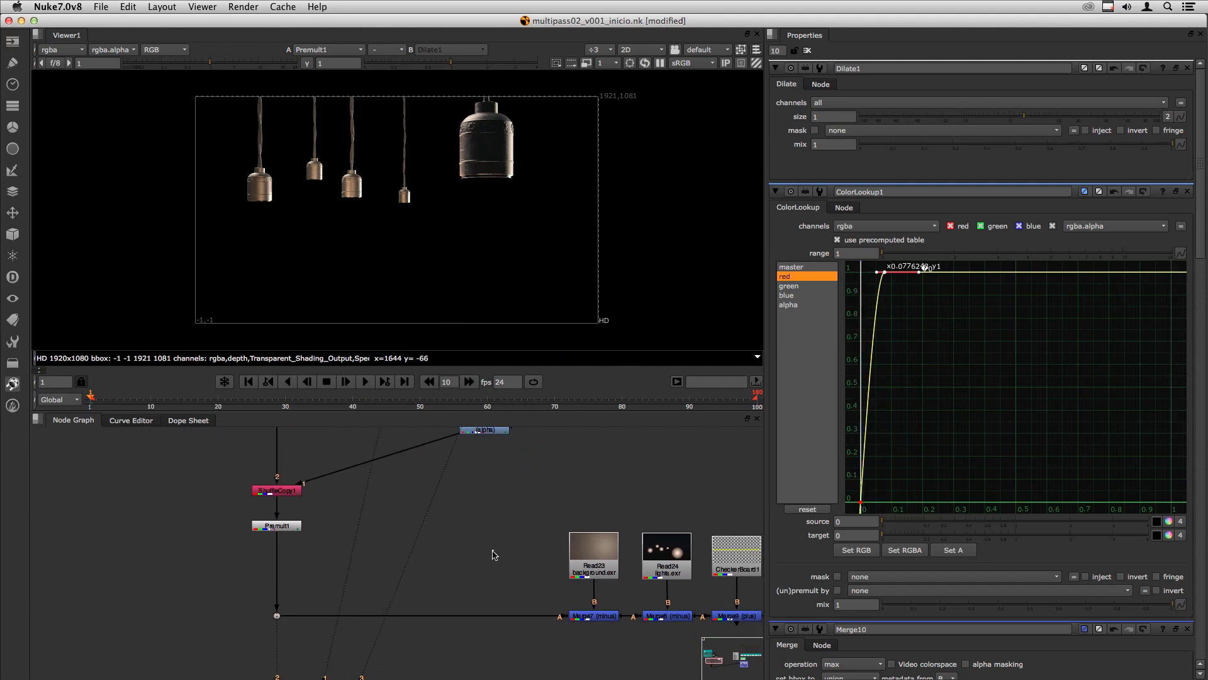
pyautogui.moveTo(719, 614); pyautogui.dragTo(634, 619, button='middle')
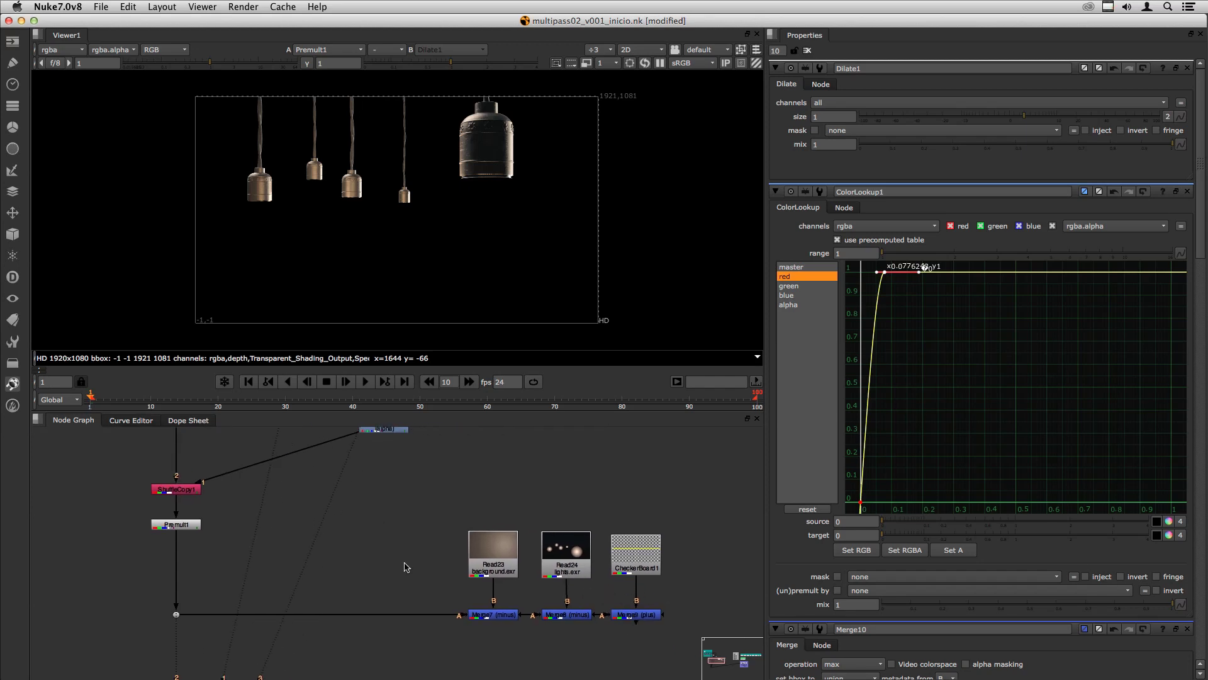
pyautogui.press('space')
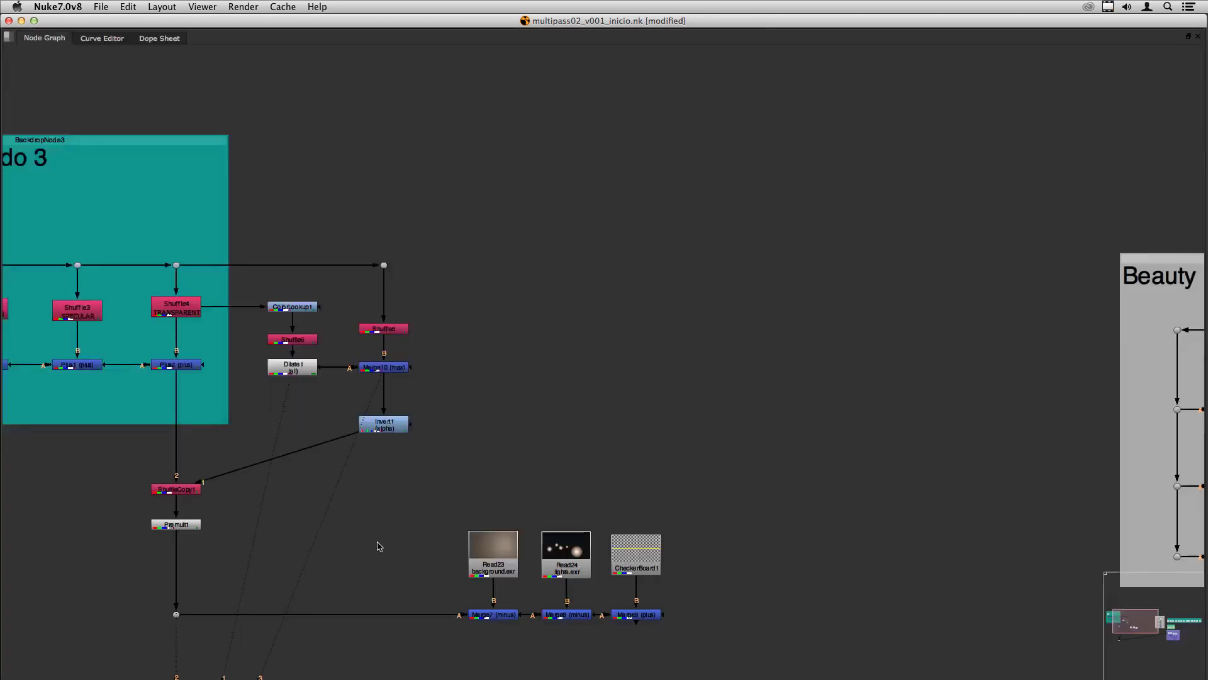
pyautogui.moveTo(363, 518); pyautogui.dragTo(490, 484, button='middle')
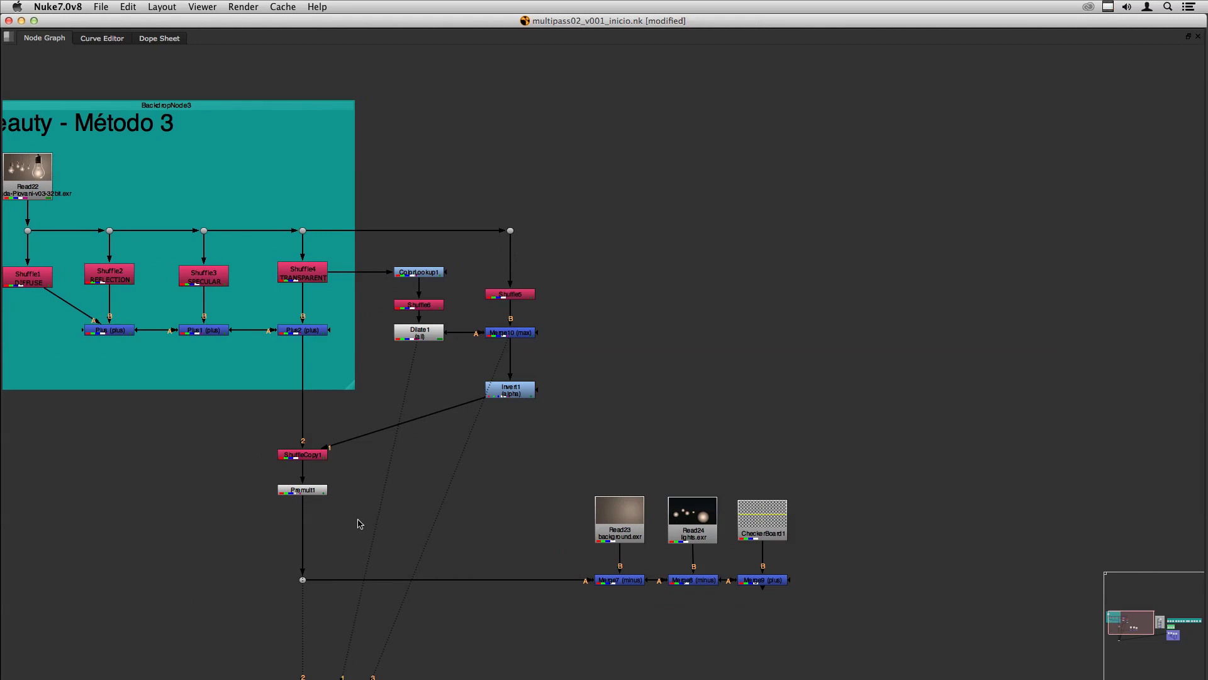
pyautogui.moveTo(360, 524); pyautogui.dragTo(303, 337)
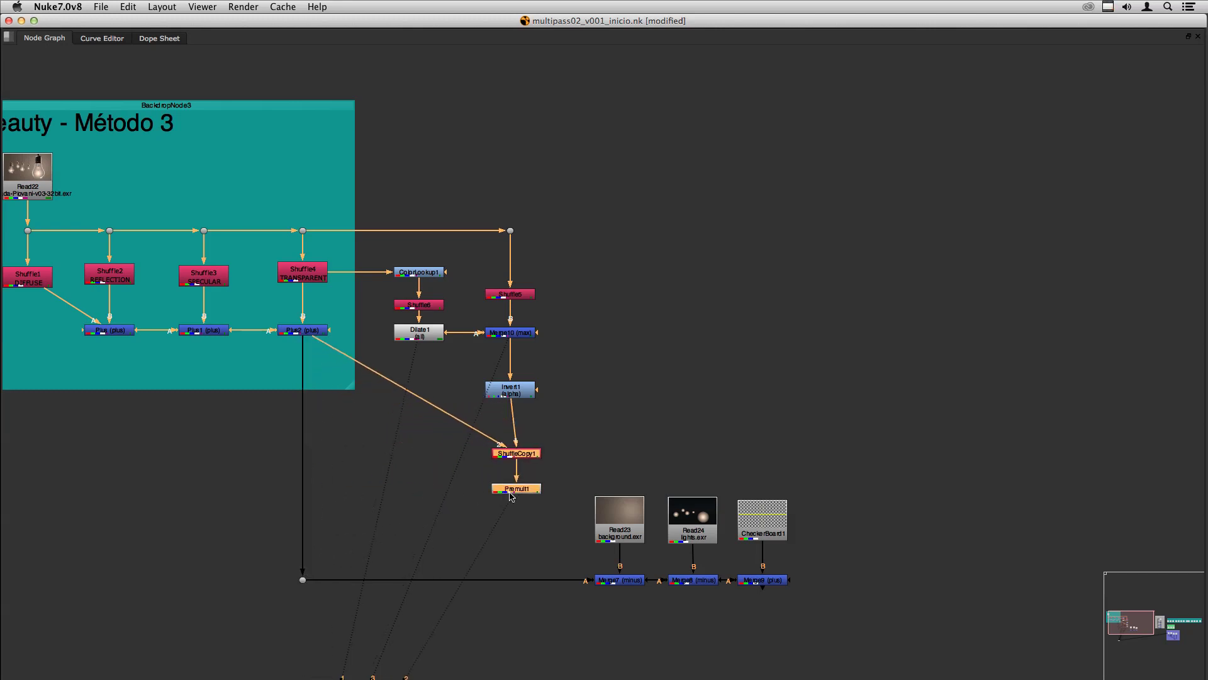
# Align the ShuffleCopy and Premult under the Invert, and move the background, lights and checkerboard nodes with their Merges closer to the corner Dot
pyautogui.moveTo(522, 496); pyautogui.dragTo(515, 471)
pyautogui.click(711, 599)
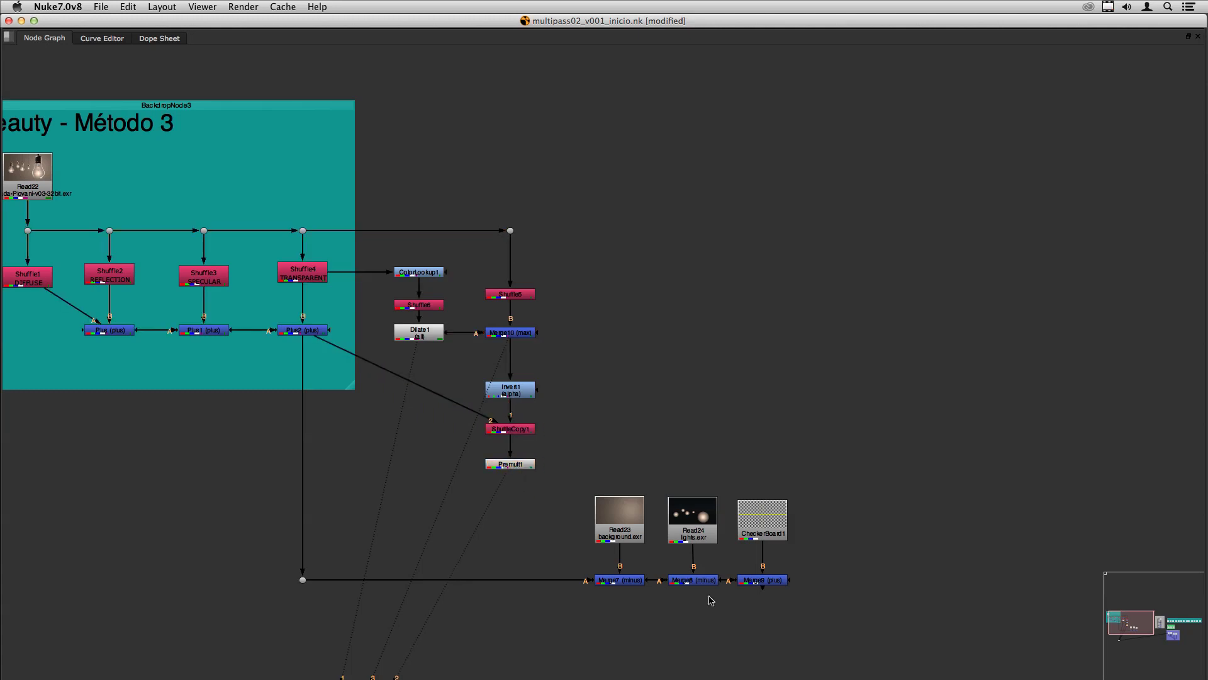
pyautogui.moveTo(866, 636); pyautogui.dragTo(416, 526)
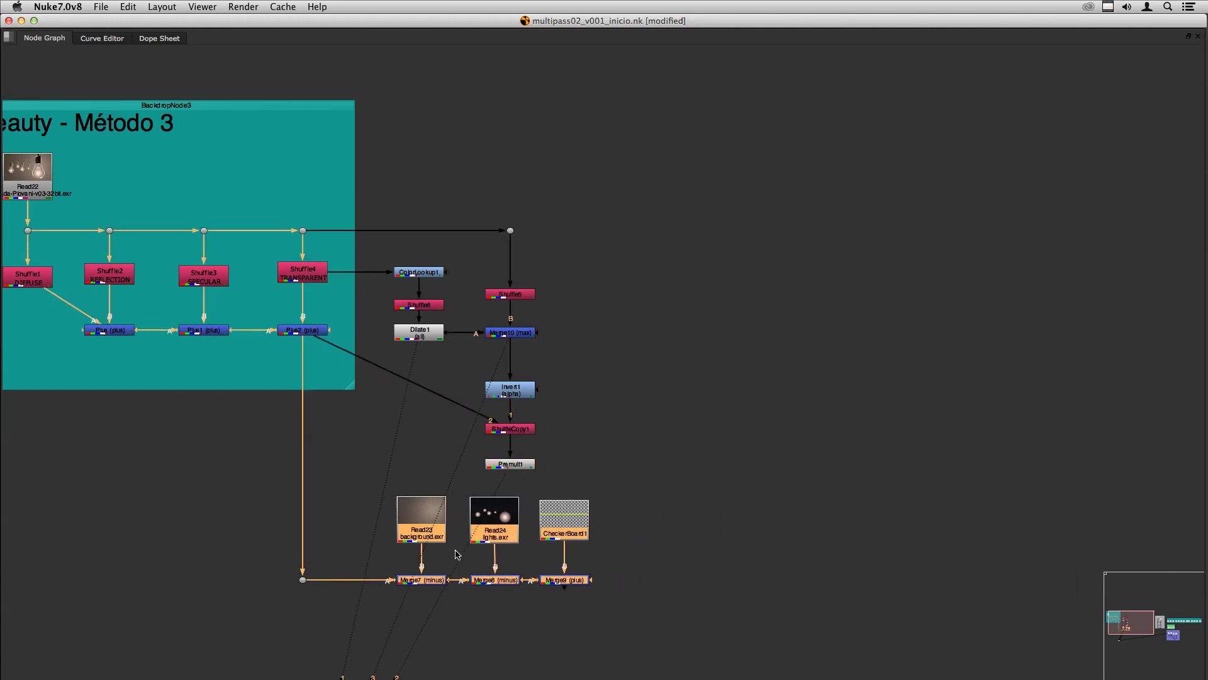
pyautogui.click(514, 631)
# Move the ShuffleCopy and Premult past the checkerboard column, routing ShuffleCopy input 2 through a new Dot on the main vertical wire
pyautogui.moveTo(564, 486); pyautogui.dragTo(638, 438)
pyautogui.keyDown('ctrl'); pyautogui.moveTo(476, 386); pyautogui.dragTo(329, 476); pyautogui.keyUp('ctrl')
pyautogui.click(370, 478)
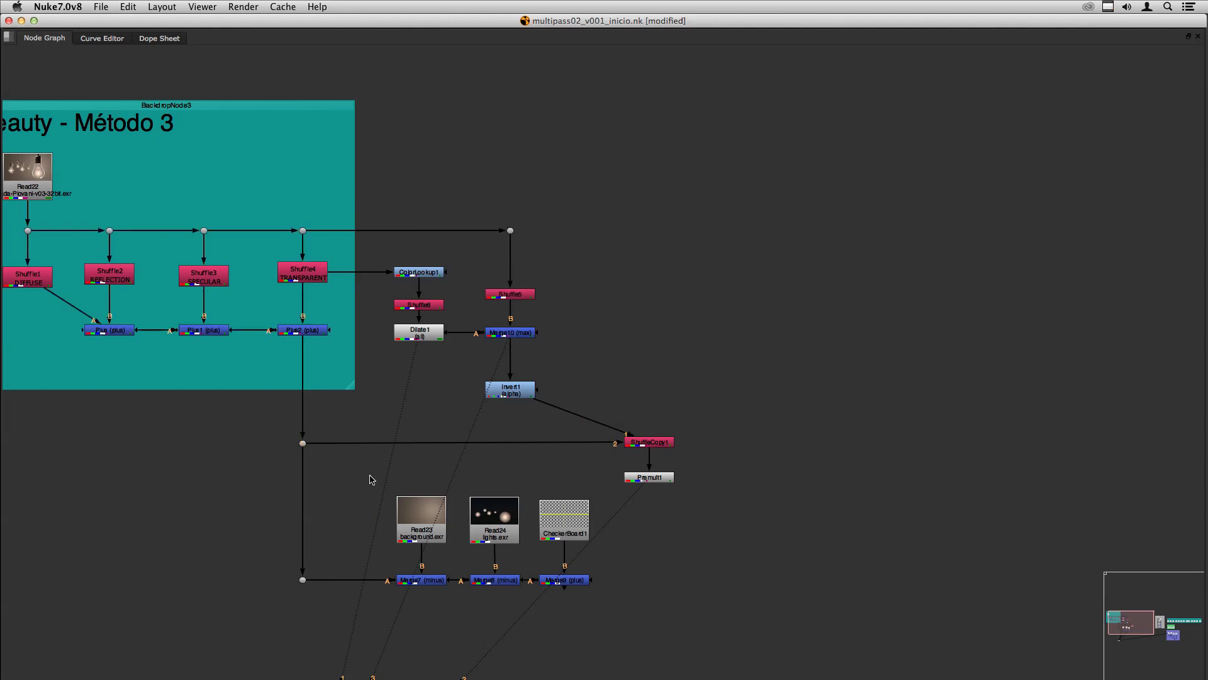
pyautogui.moveTo(766, 539); pyautogui.dragTo(614, 403)
pyautogui.moveTo(640, 448); pyautogui.dragTo(662, 448)
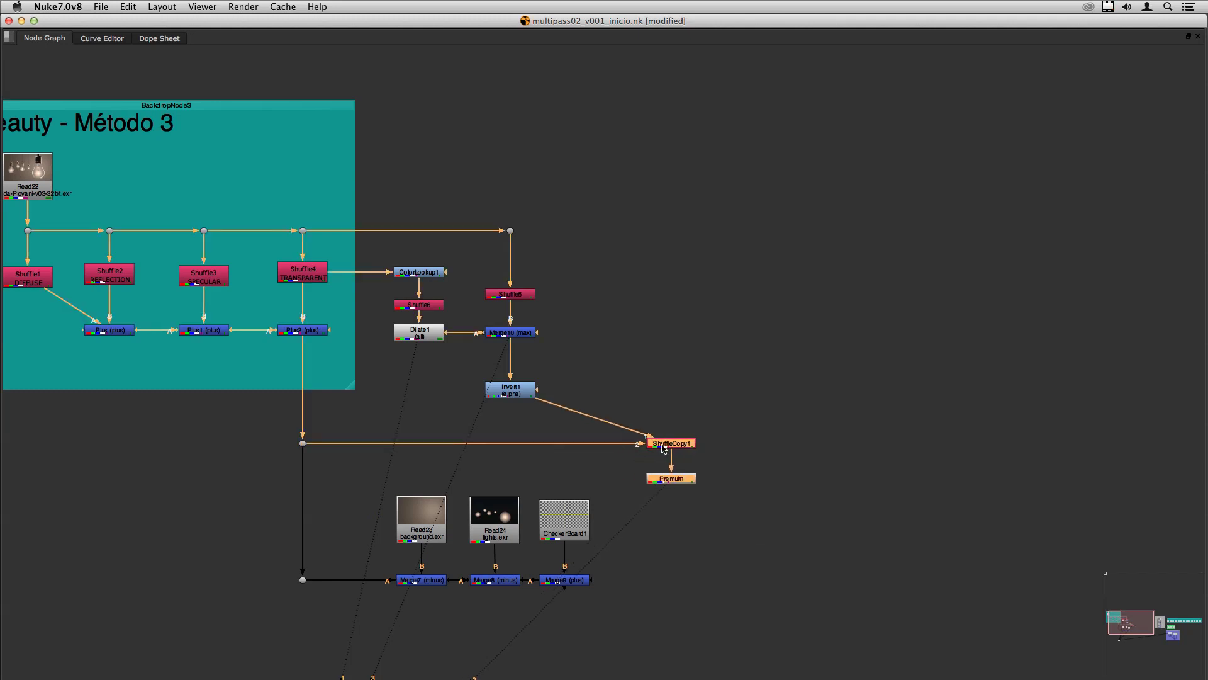
pyautogui.click(686, 582)
# Compare the checkerboard Merge output with the Premult output in the viewer
pyautogui.press('space')
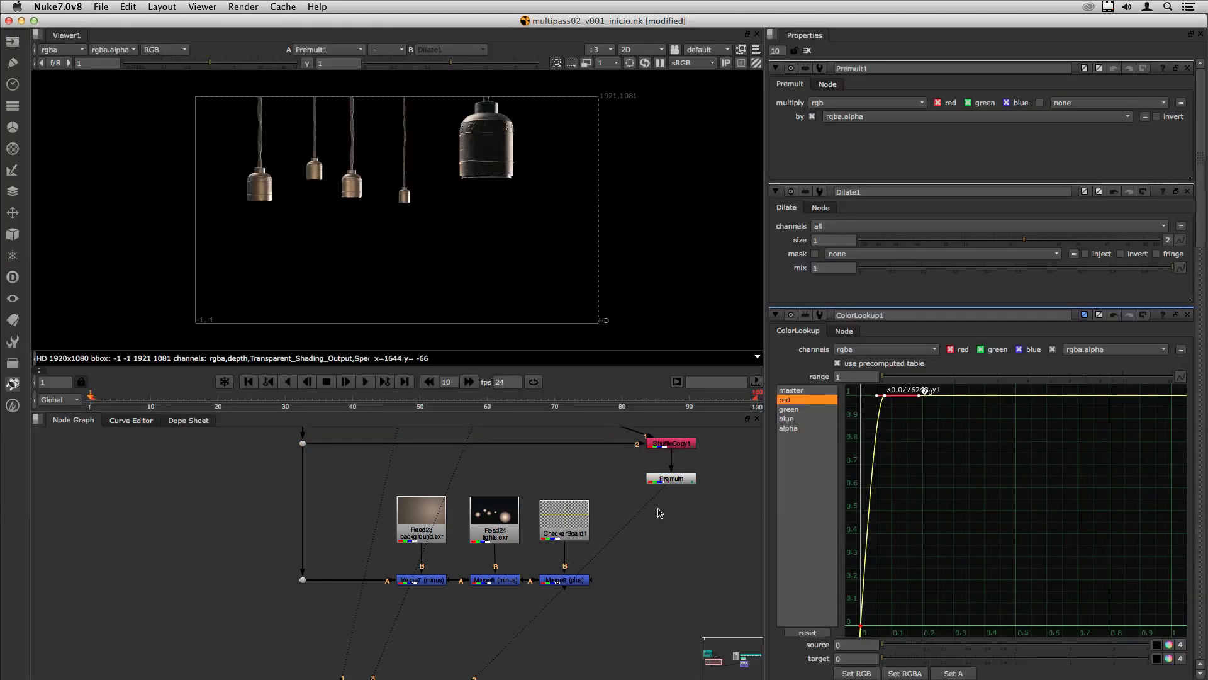
pyautogui.click(558, 580)
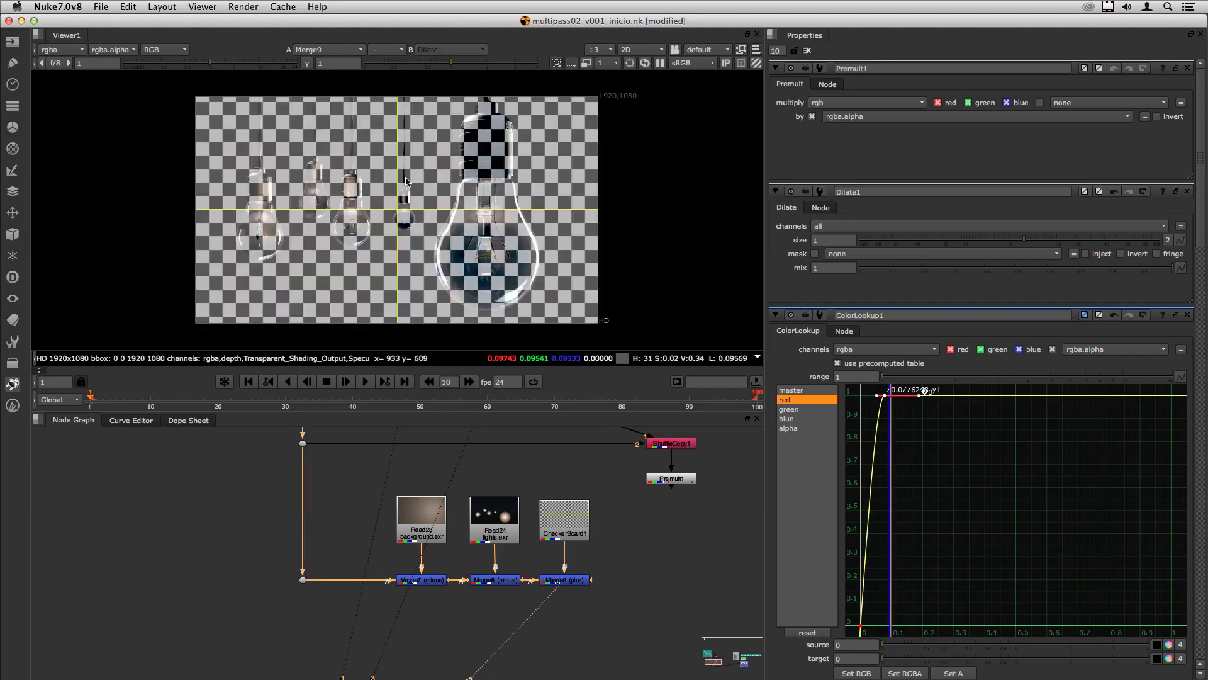
pyautogui.press('1')
pyautogui.click(671, 479)
pyautogui.press('1')
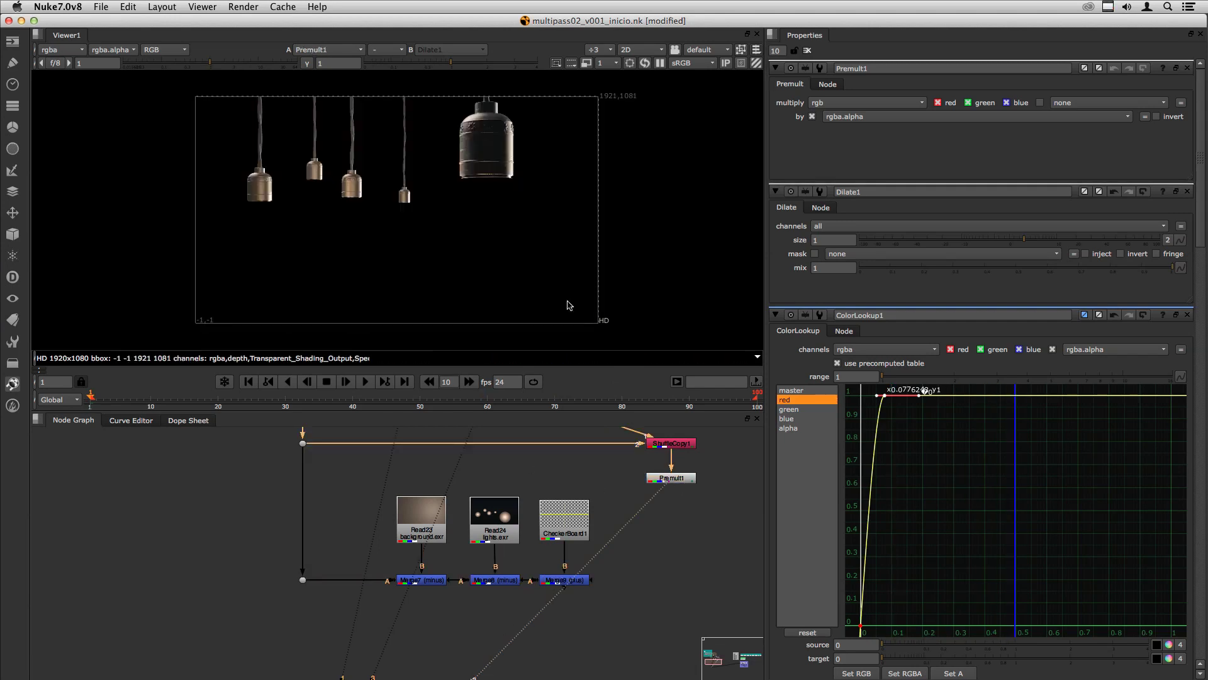
pyautogui.click(661, 566)
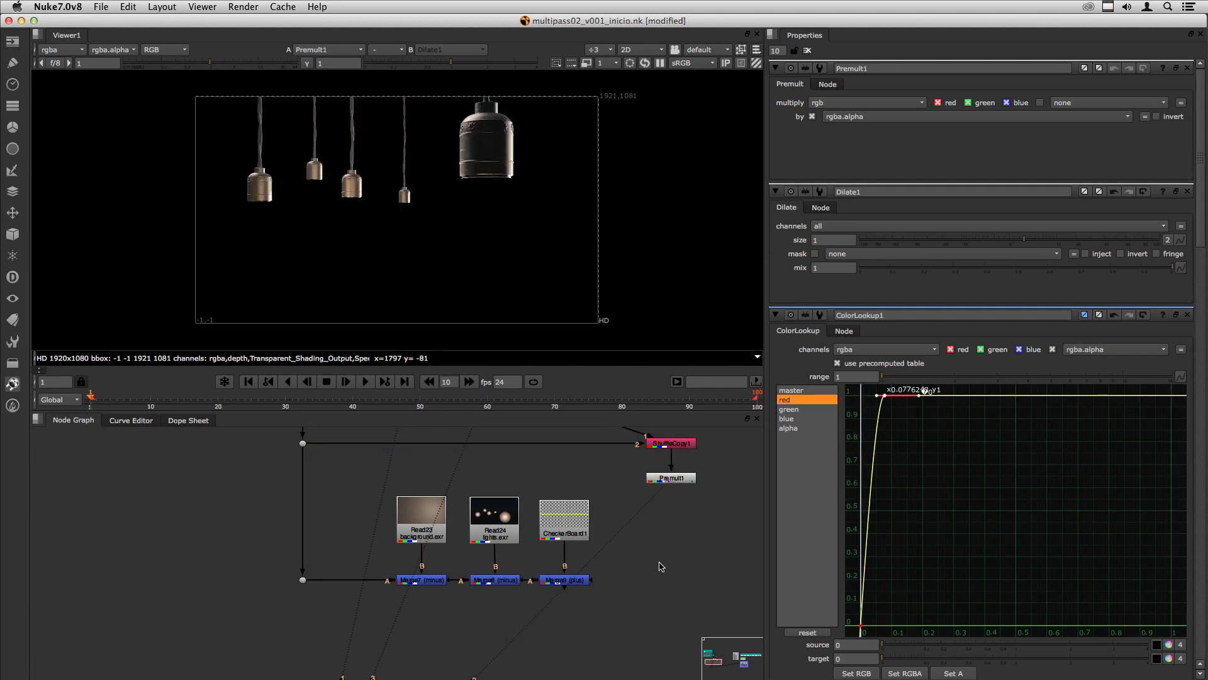
# Add an over Merge below the Premult, with A from the Premult and B from the checkerboard plus Merge, and view it
pyautogui.press('m')
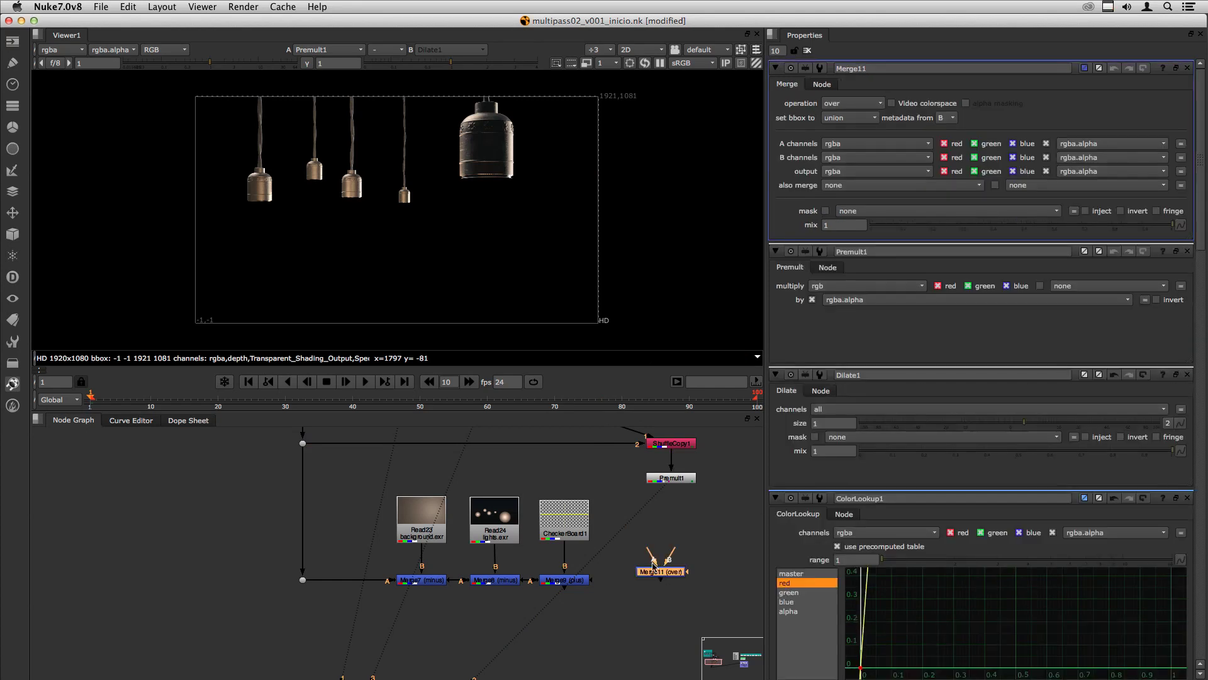
pyautogui.moveTo(653, 566); pyautogui.dragTo(671, 480)
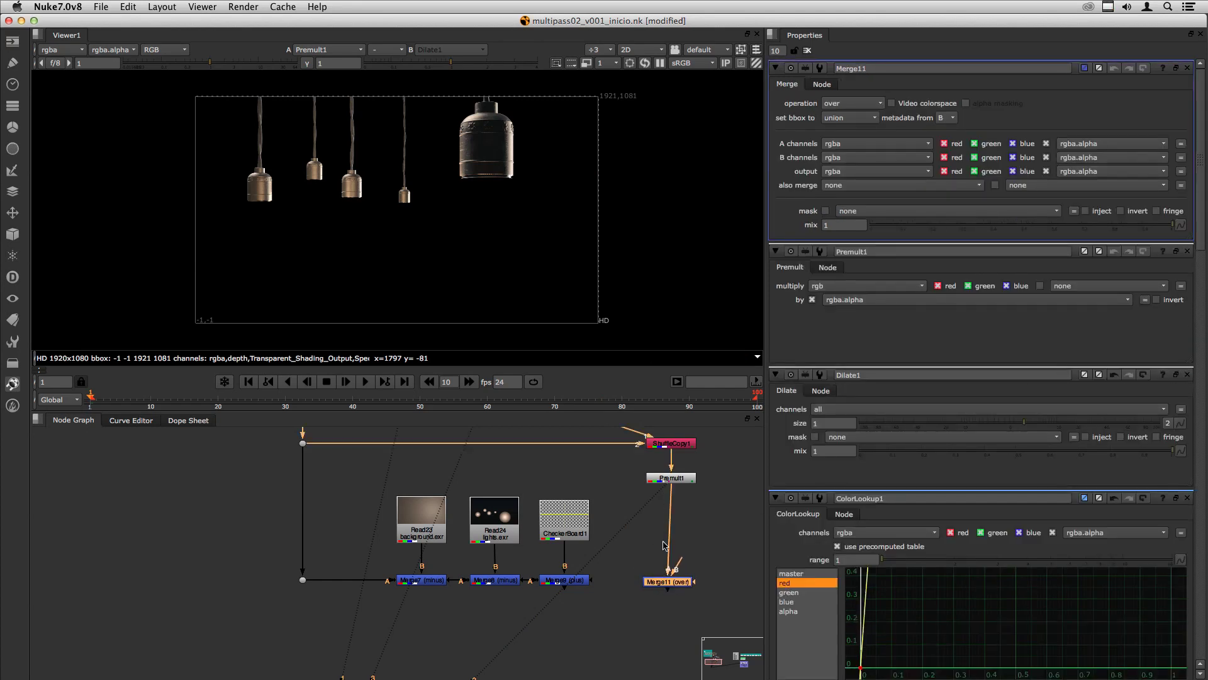
pyautogui.moveTo(676, 562); pyautogui.dragTo(564, 580)
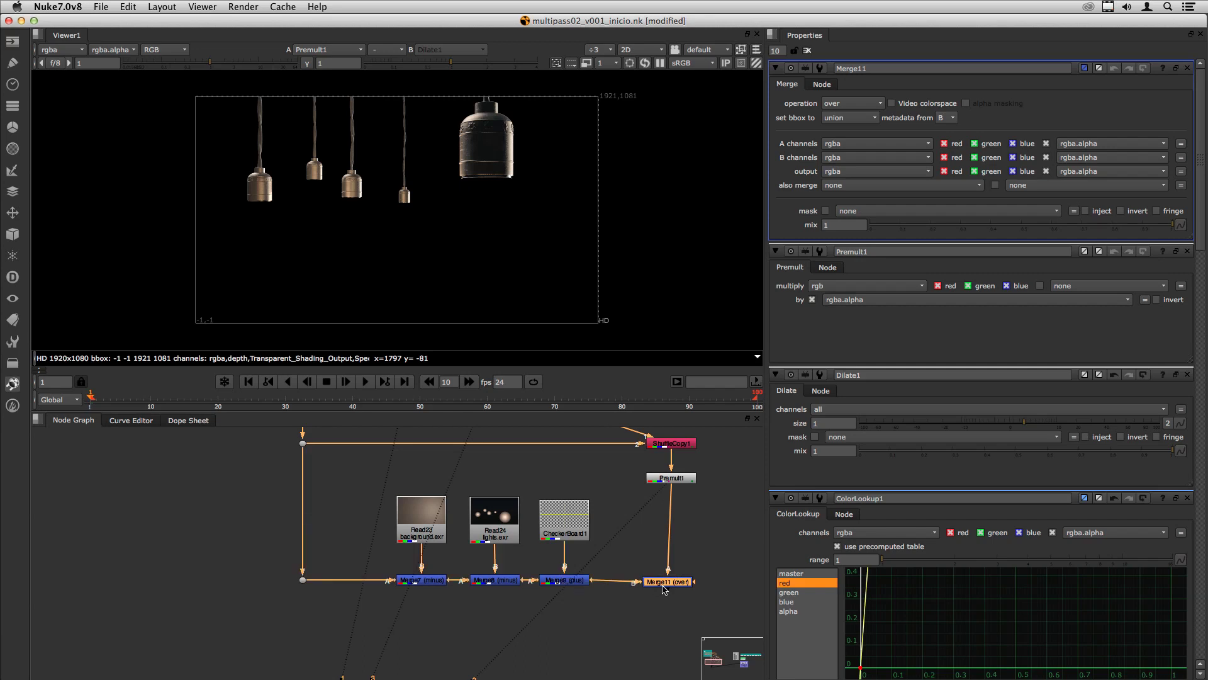
pyautogui.moveTo(664, 582); pyautogui.dragTo(668, 585)
pyautogui.press('1')
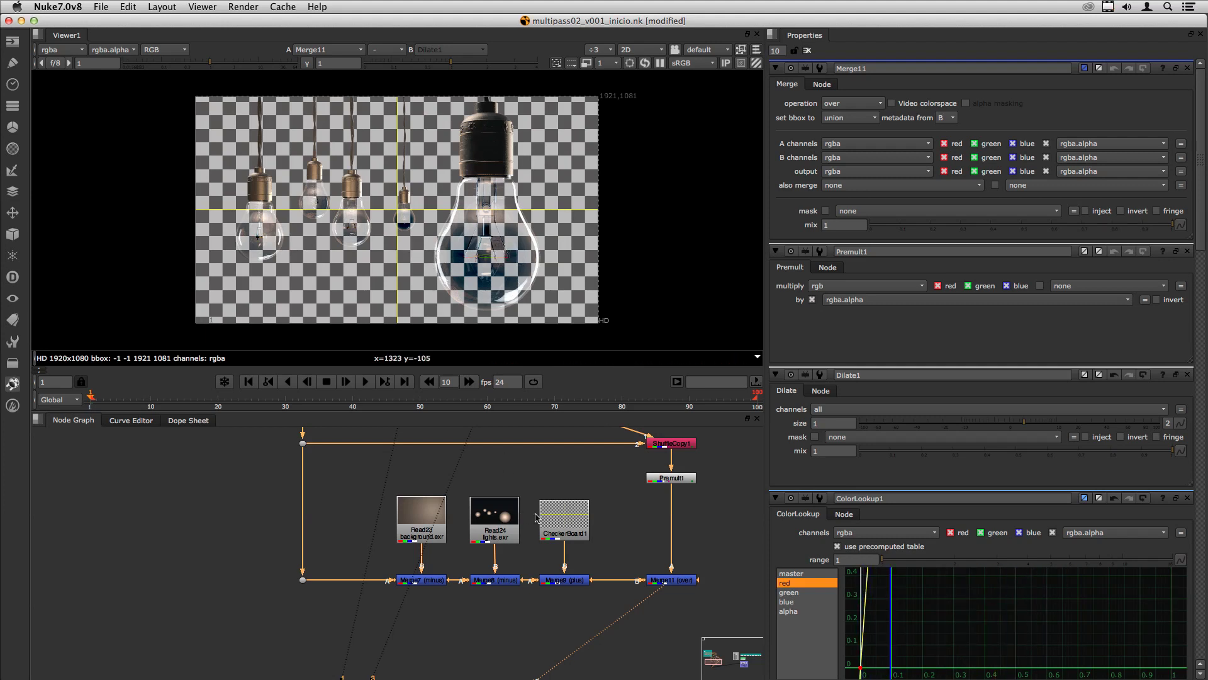
# Swap the new Merge's A and B inputs so the plus Merge feeds A and the Premult feeds B
pyautogui.click(635, 533)
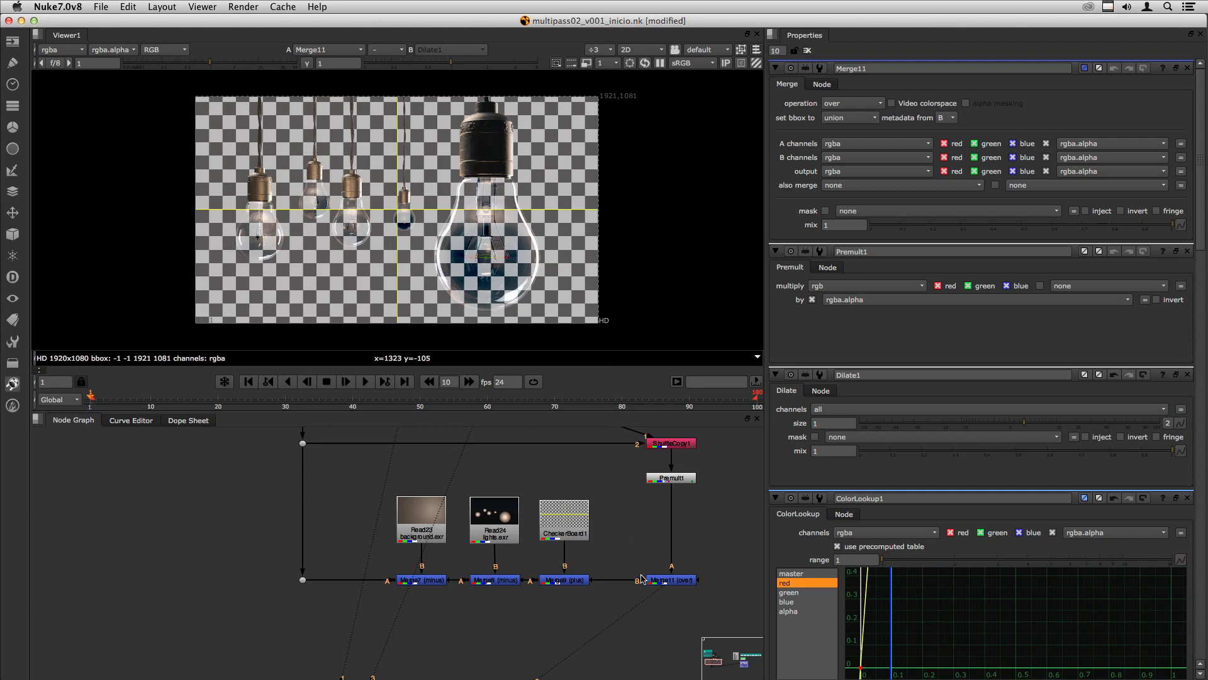
pyautogui.click(674, 582)
pyautogui.click(682, 595)
pyautogui.click(672, 584)
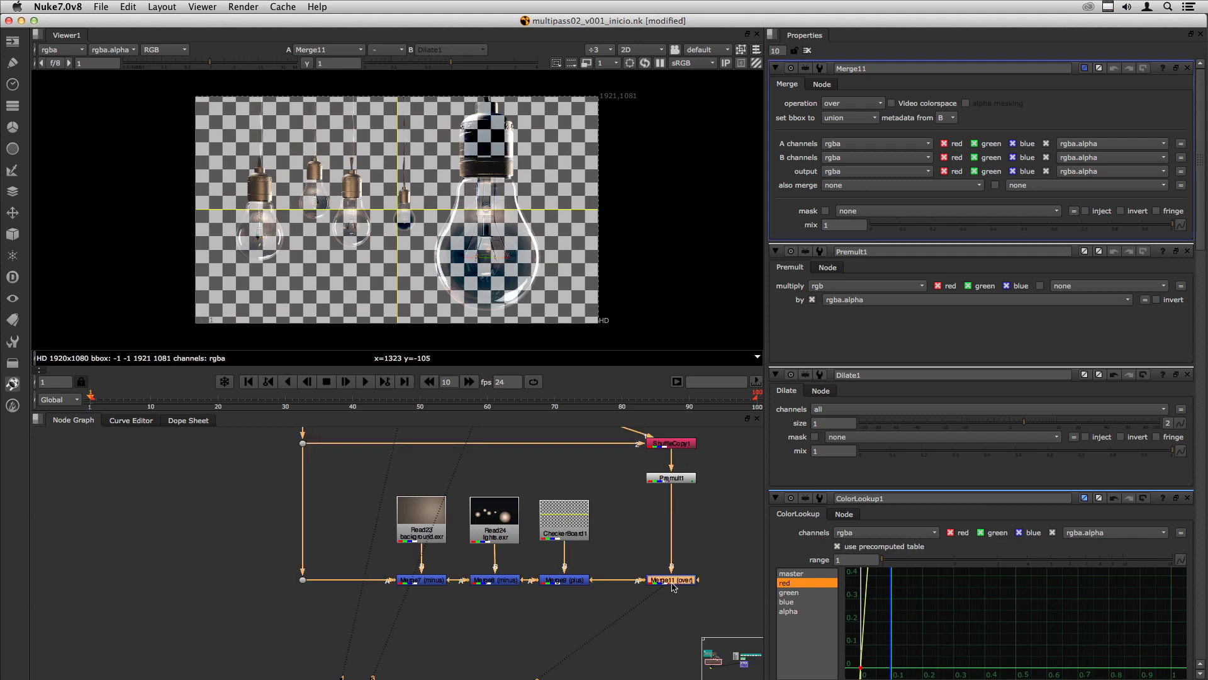
pyautogui.click(670, 612)
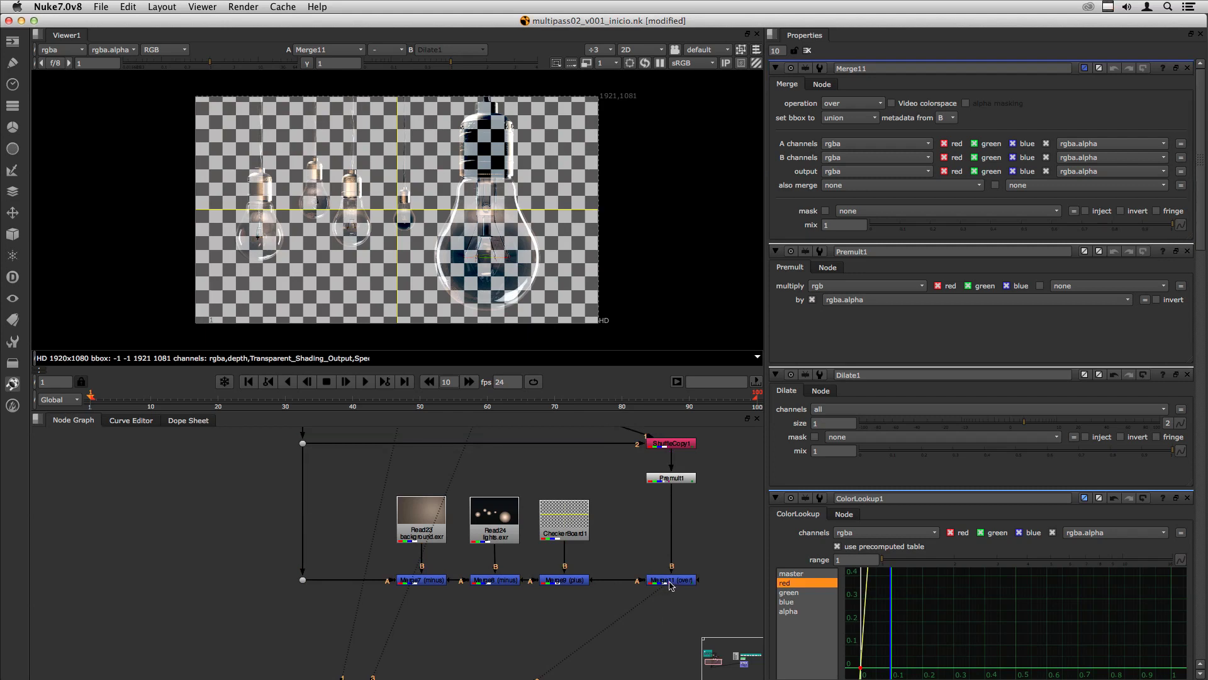
pyautogui.click(668, 583)
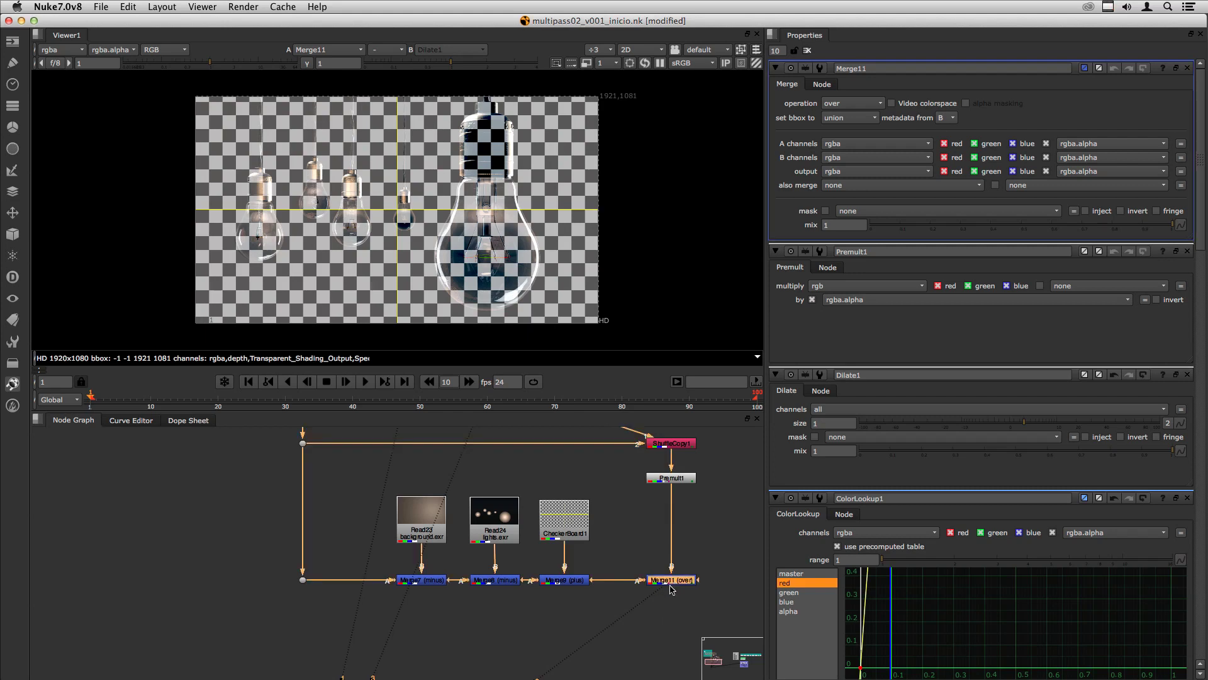
# Change the new Merge's operation to under
pyautogui.click(850, 103)
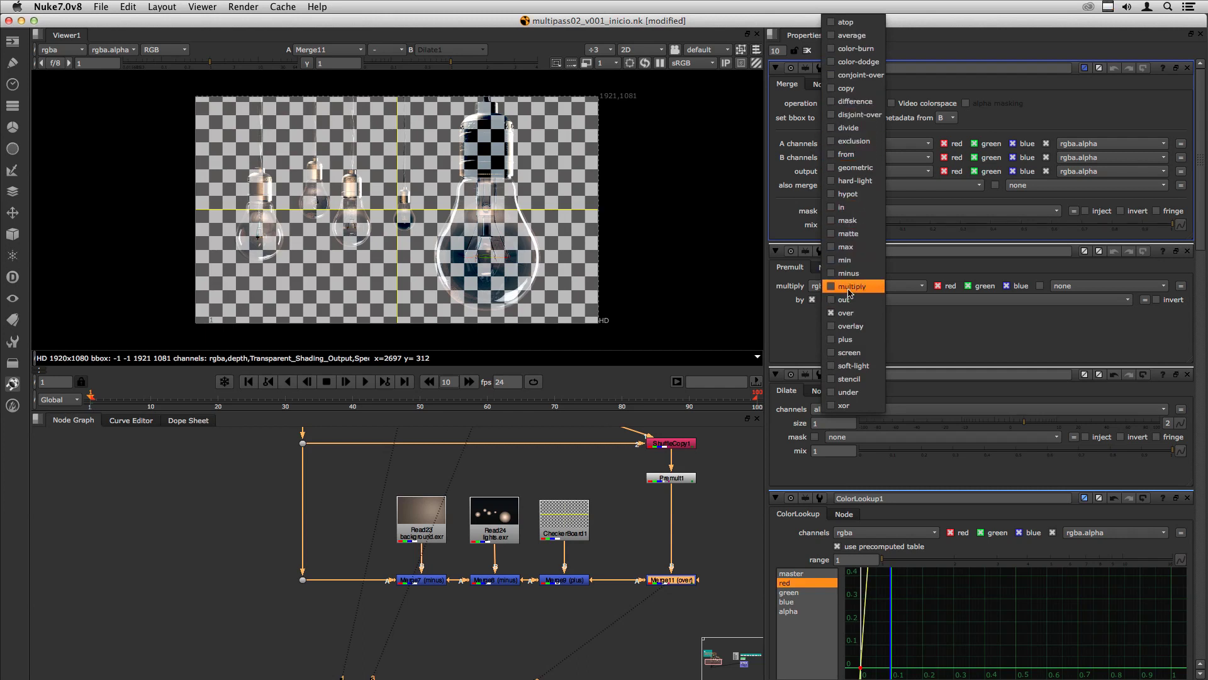
pyautogui.press('Escape')
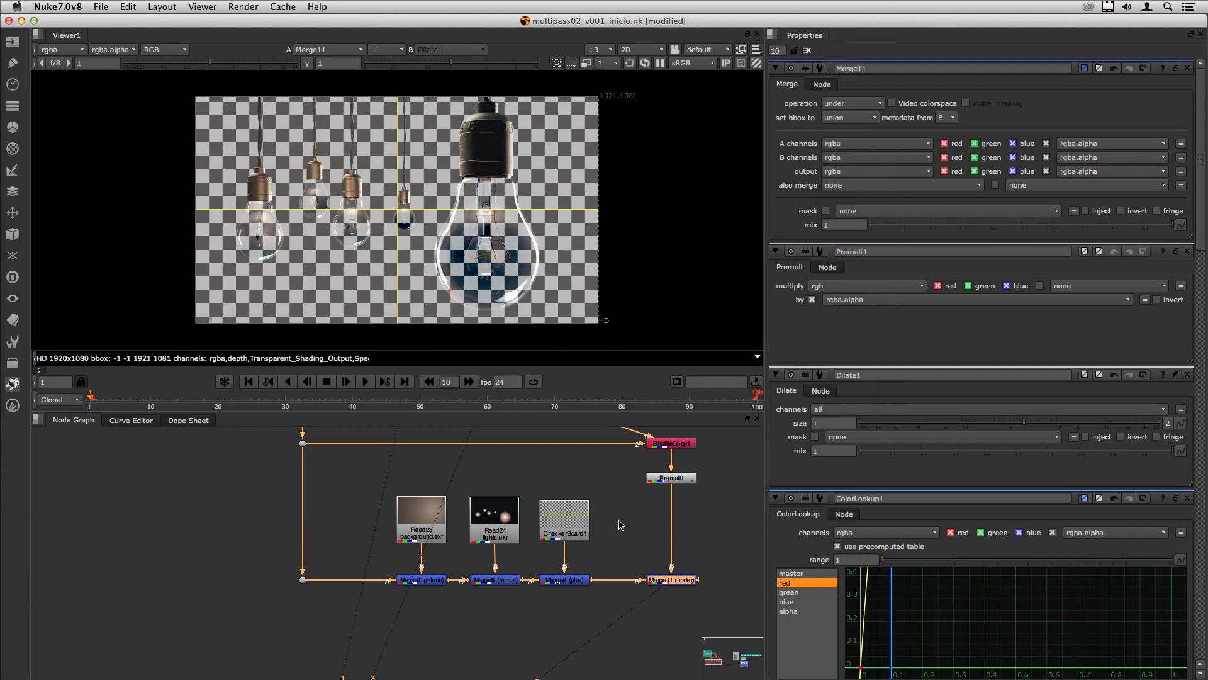
pyautogui.click(665, 574)
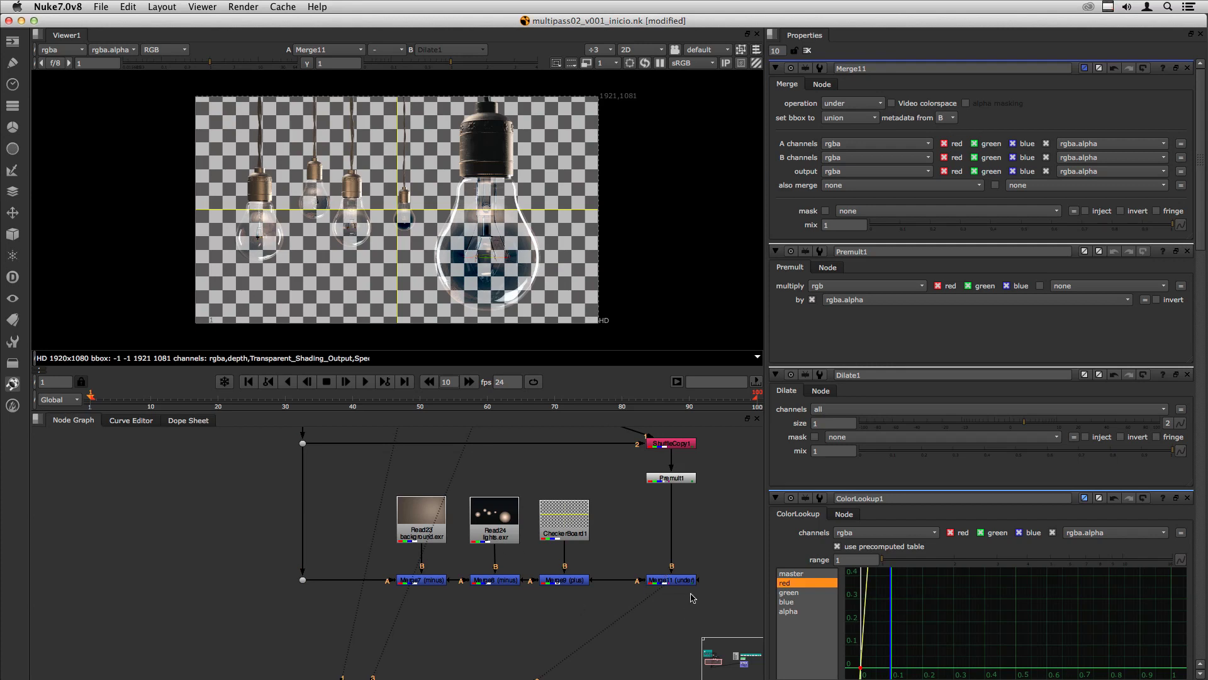
# Disable the lights.exr Read node feeding the second minus Merge
pyautogui.moveTo(251, 448); pyautogui.dragTo(705, 628)
pyautogui.click(634, 615)
pyautogui.click(501, 529)
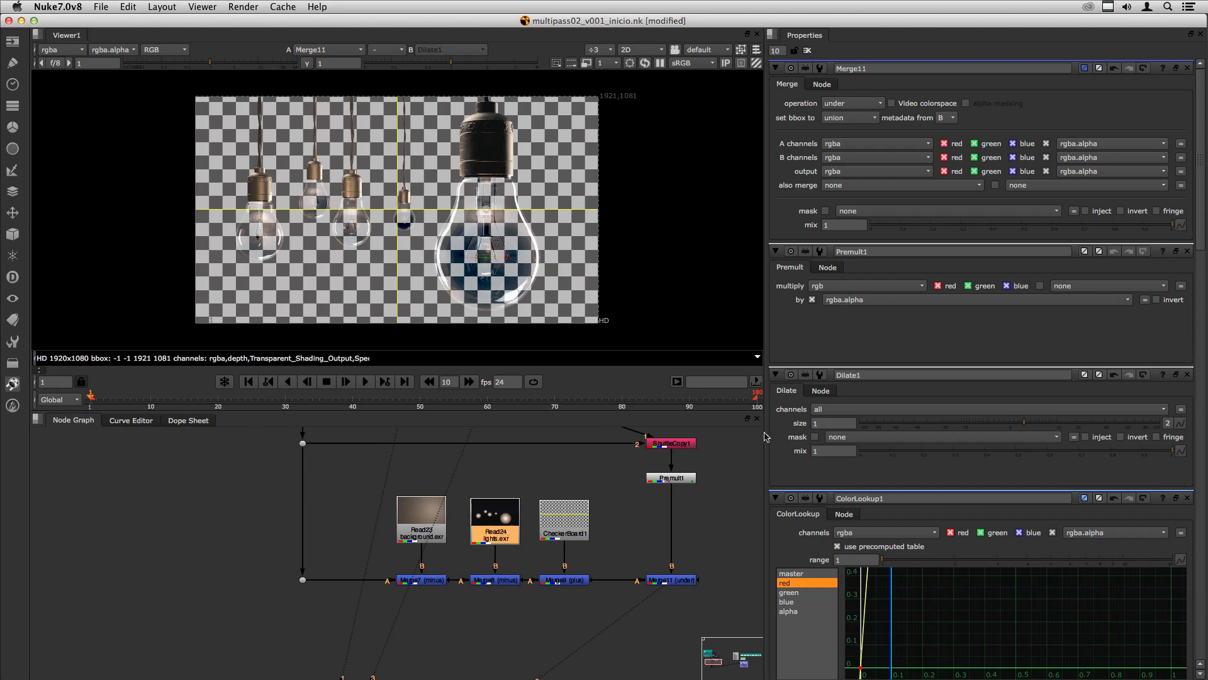
pyautogui.moveTo(505, 527); pyautogui.dragTo(498, 530)
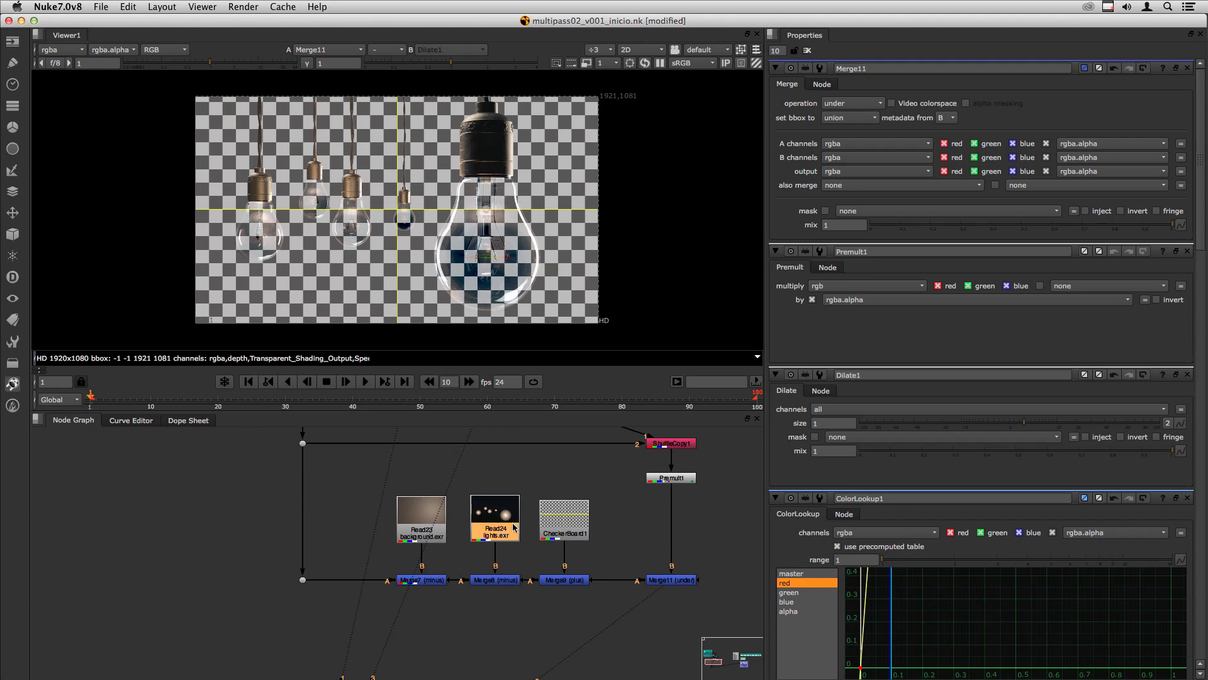
pyautogui.press('d')
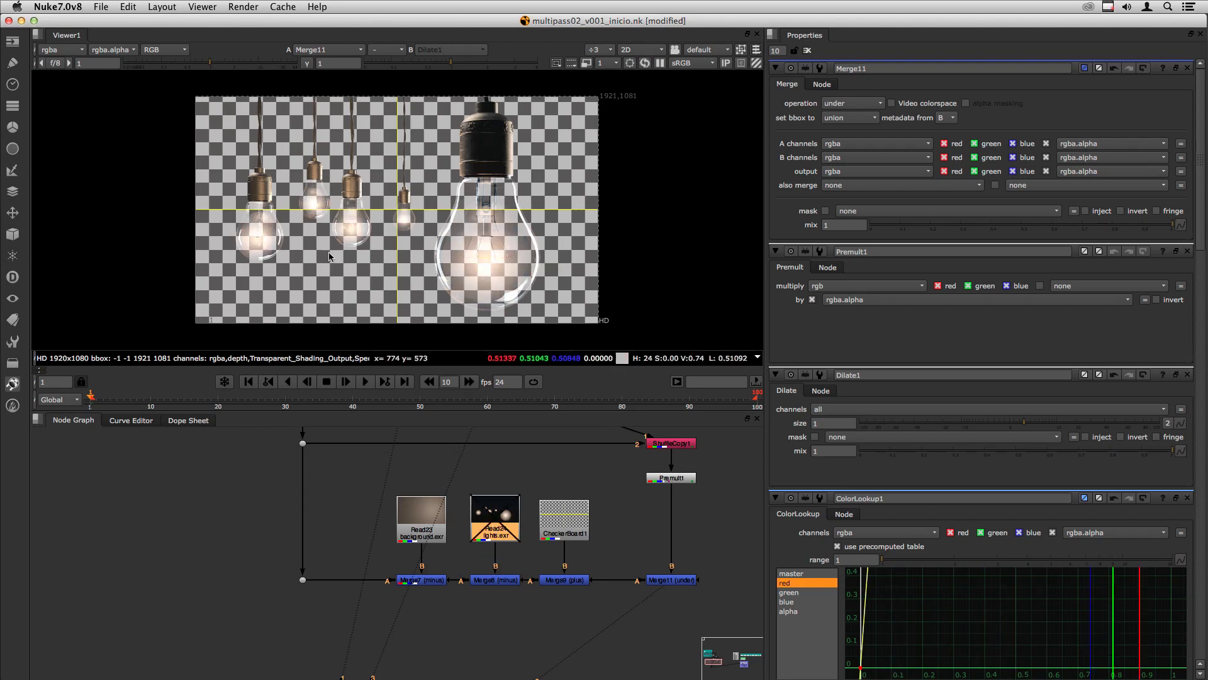
pyautogui.click(574, 488)
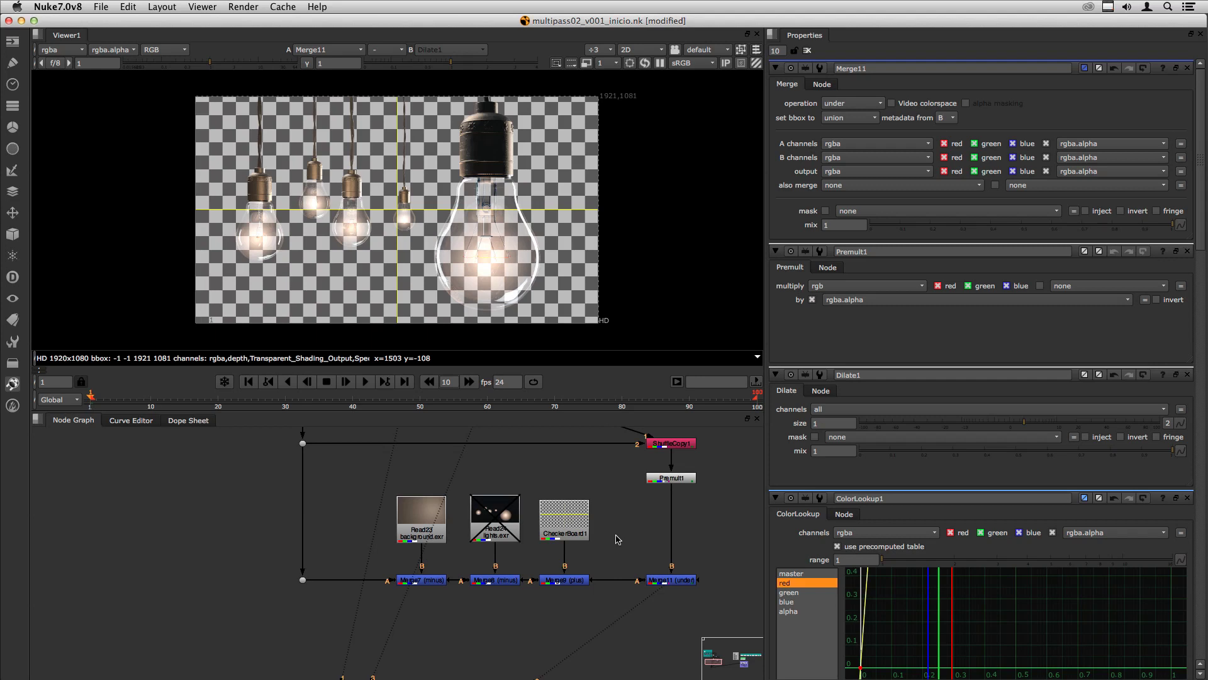
# Import praia.JPG beside the checkerboard and connect it to the plus Merge's B input in place of the checkerboard
pyautogui.press('r')
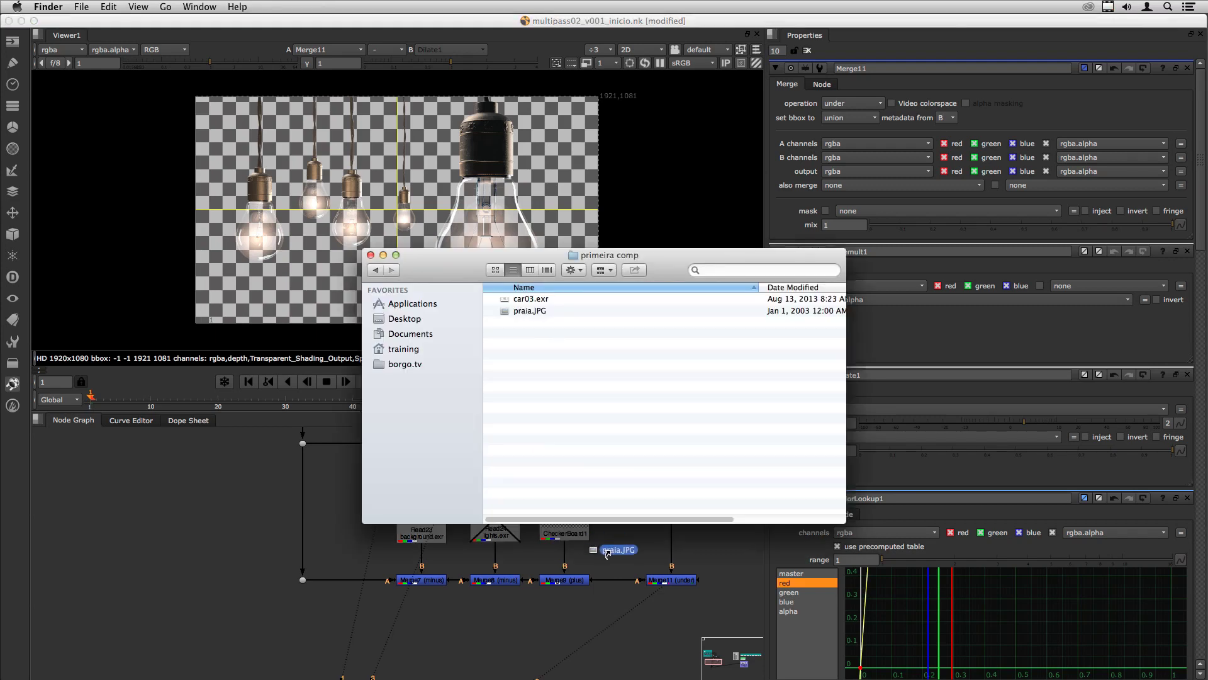
pyautogui.press('Return')
pyautogui.moveTo(625, 535); pyautogui.dragTo(628, 524)
pyautogui.moveTo(565, 558); pyautogui.dragTo(623, 528)
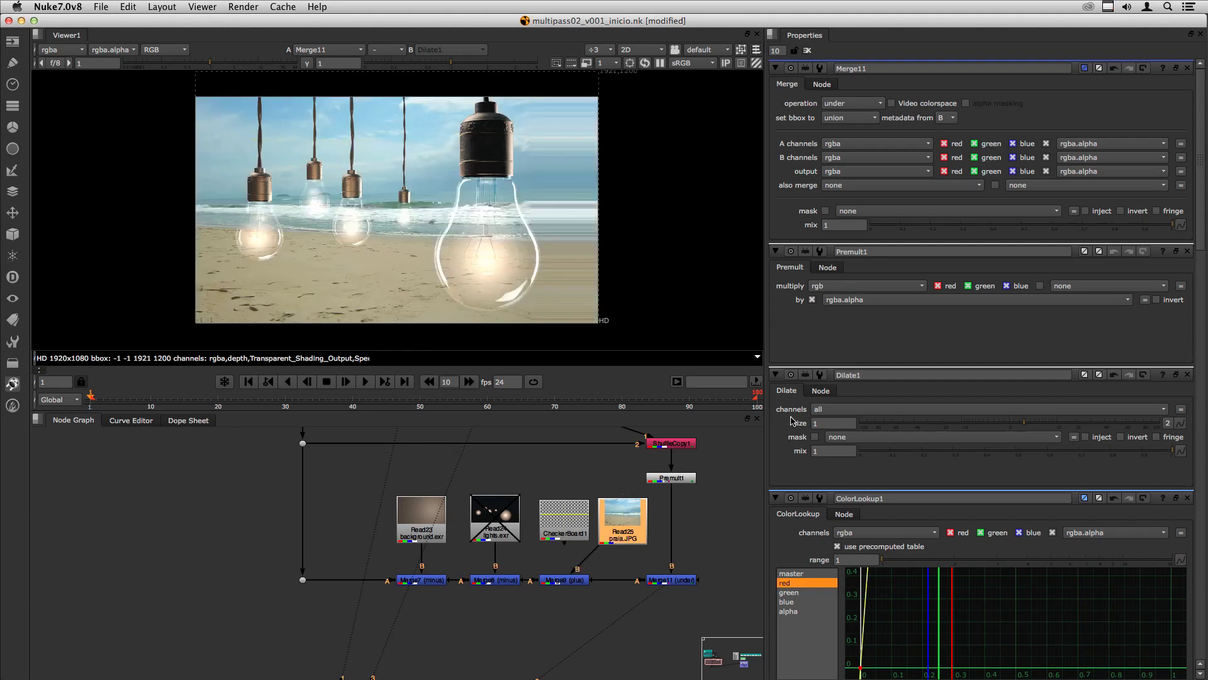
pyautogui.moveTo(622, 526); pyautogui.dragTo(621, 523)
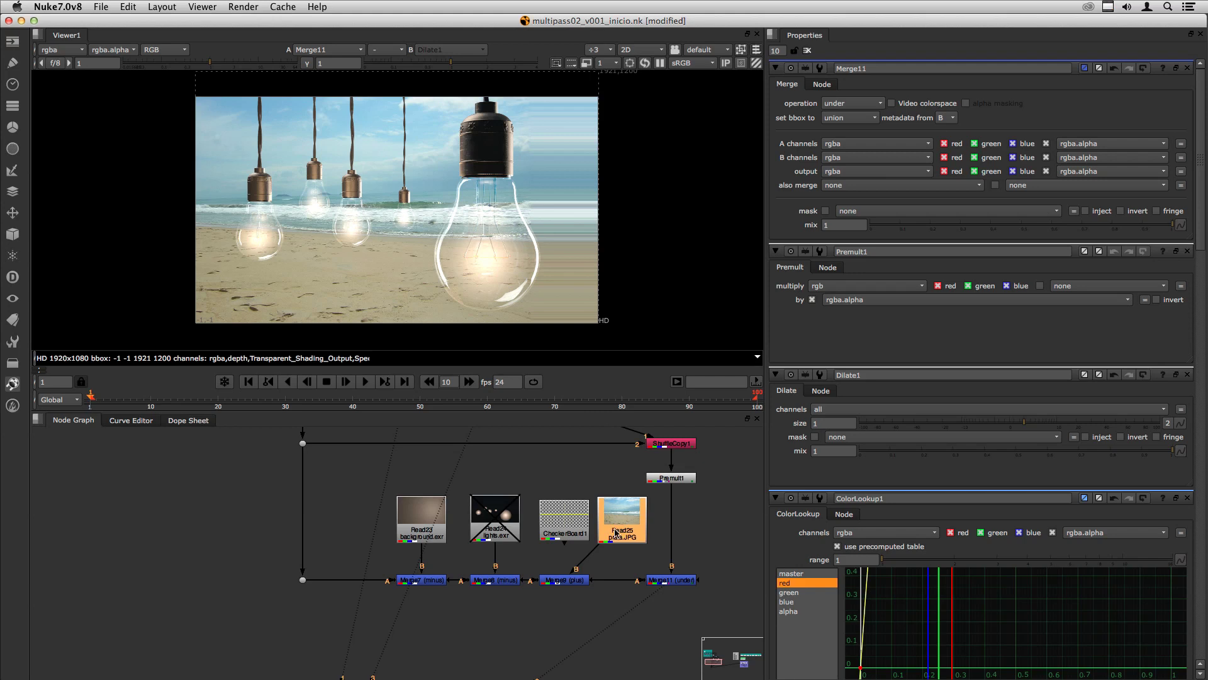
# View the praia.JPG image on its own, and return the viewer to the under Merge's composite
pyautogui.press('1')
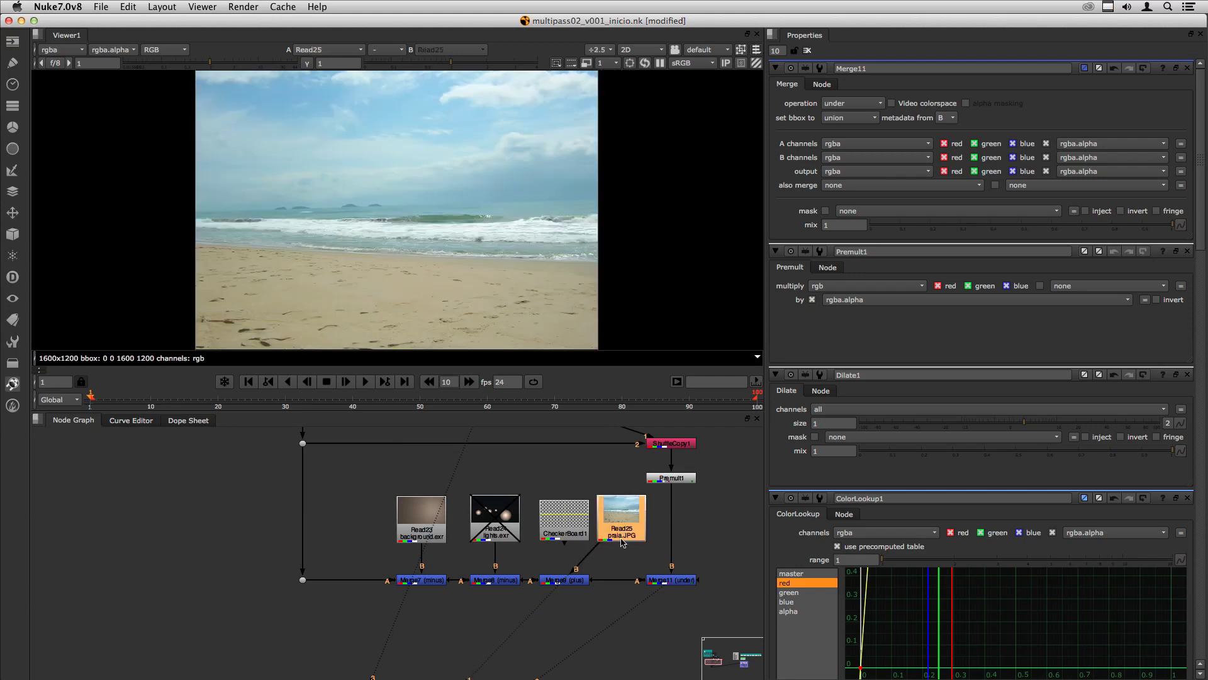
pyautogui.click(671, 580)
pyautogui.press('1')
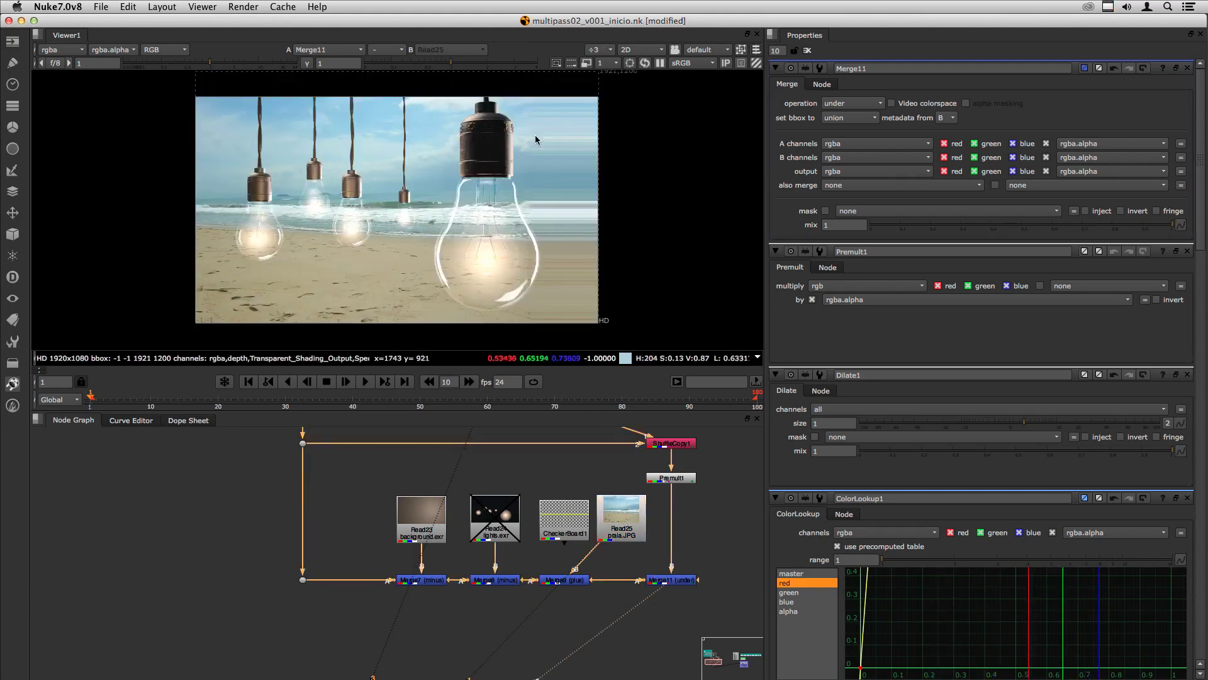
# Insert a Reformat node between the praia.JPG Read and the plus Merge, and compare the composite with it off and on
pyautogui.click(622, 520)
pyautogui.moveTo(622, 520); pyautogui.dragTo(626, 524)
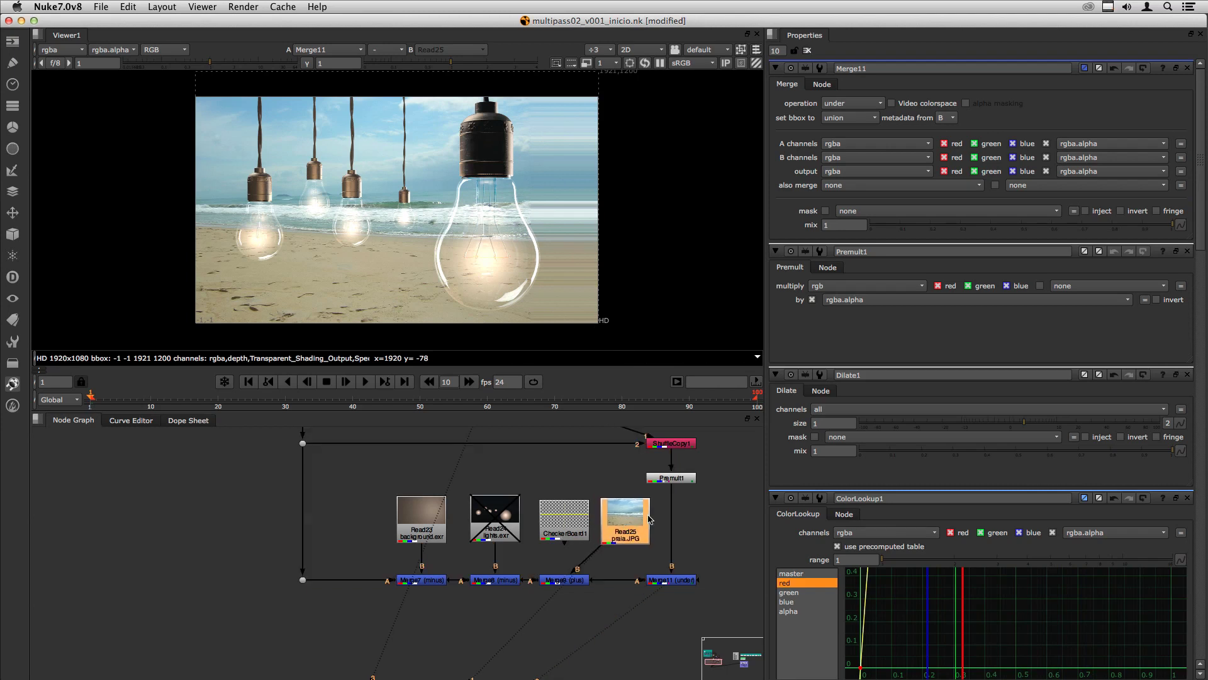
pyautogui.press('Tab')
pyautogui.write('refor')
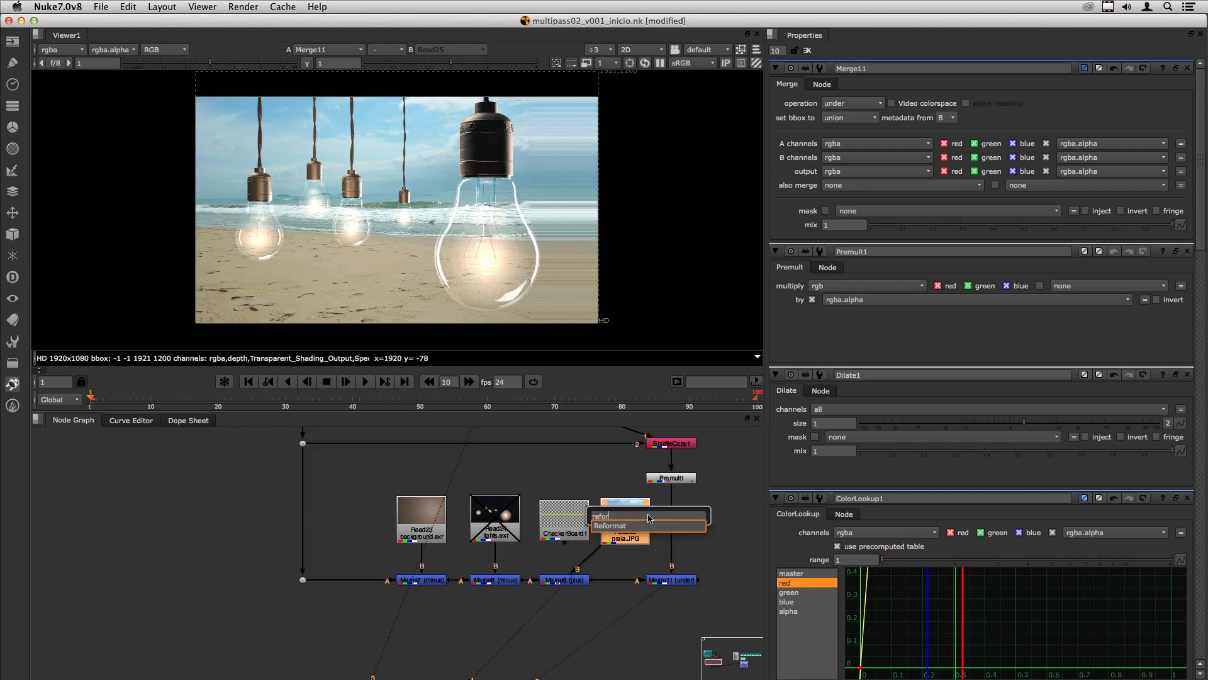
pyautogui.press('Return')
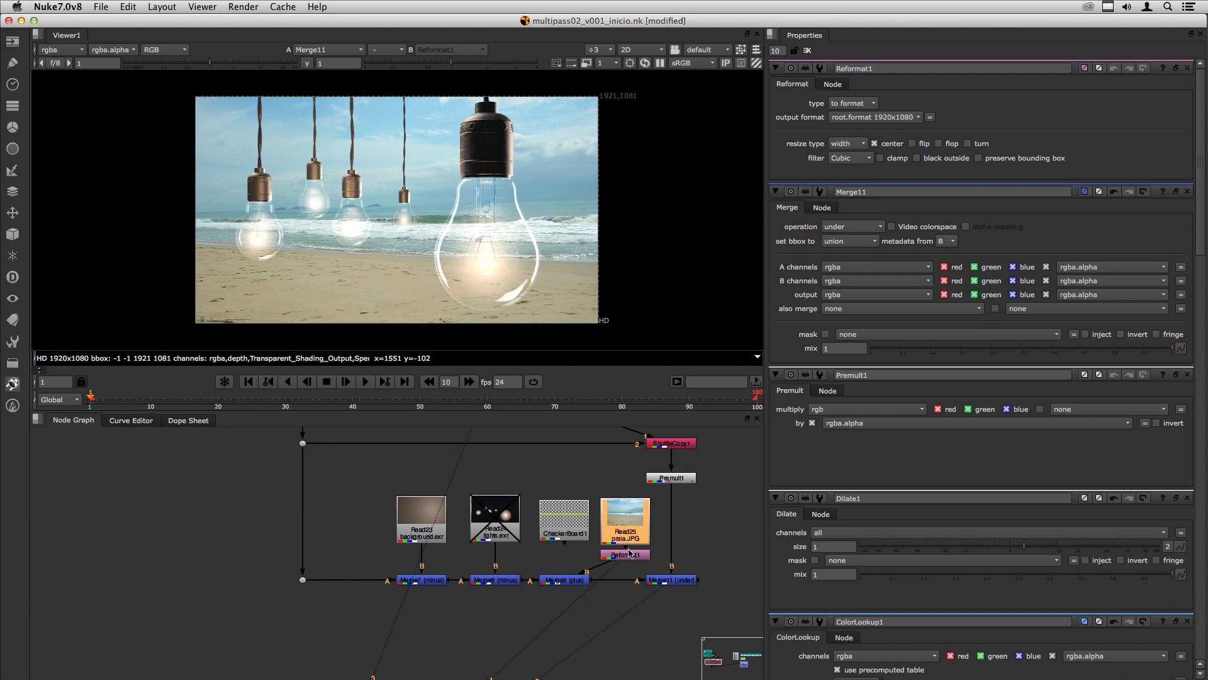
pyautogui.press('d')
pyautogui.press('d')
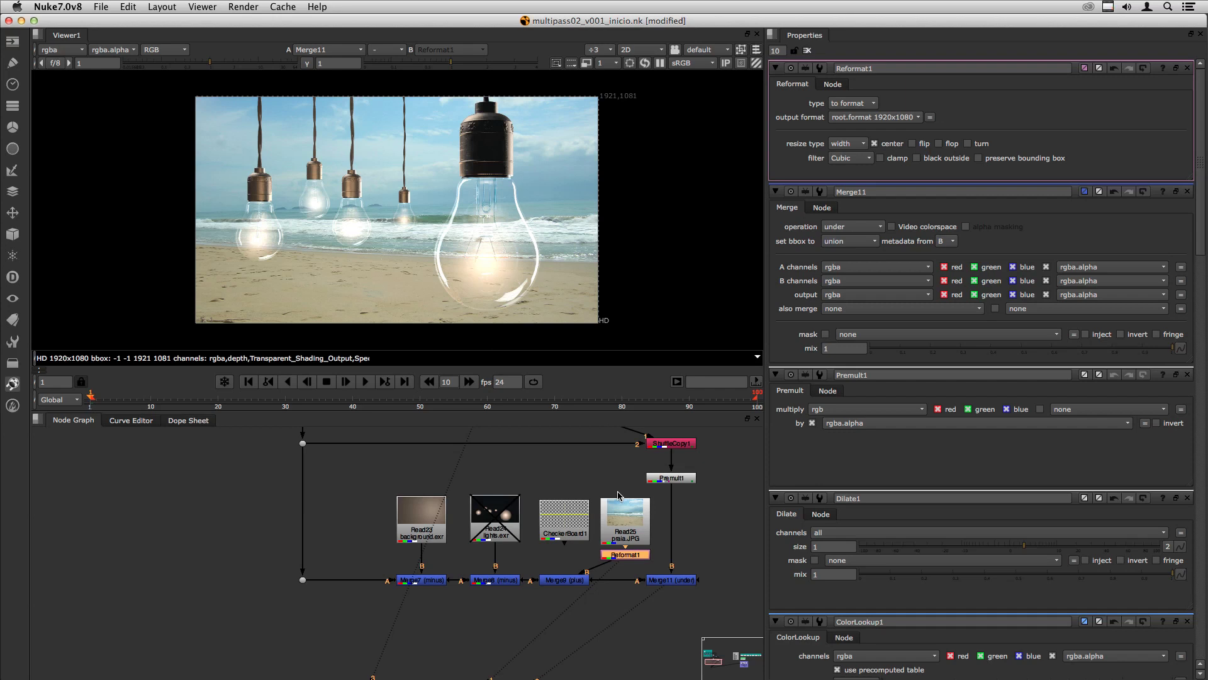
# Save the script and show the whole tree in the enlarged node graph
pyautogui.hotkey('ctrl', 's')
pyautogui.press('space')
pyautogui.moveTo(604, 402); pyautogui.dragTo(739, 398, button='middle')
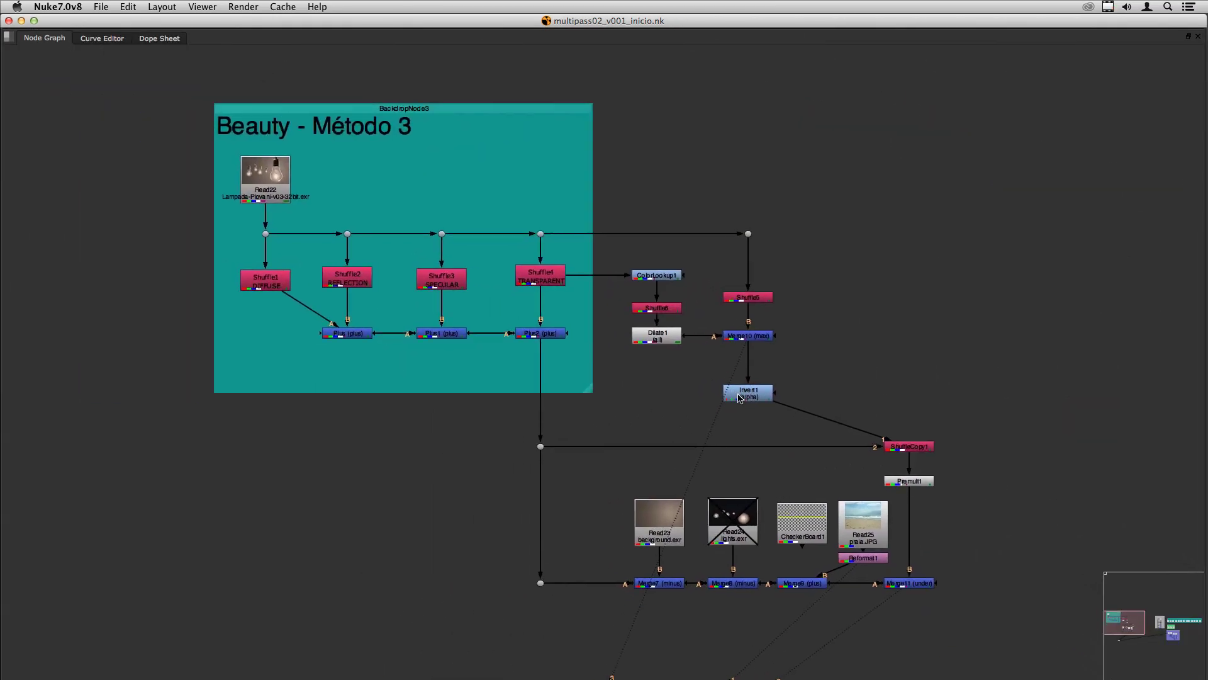